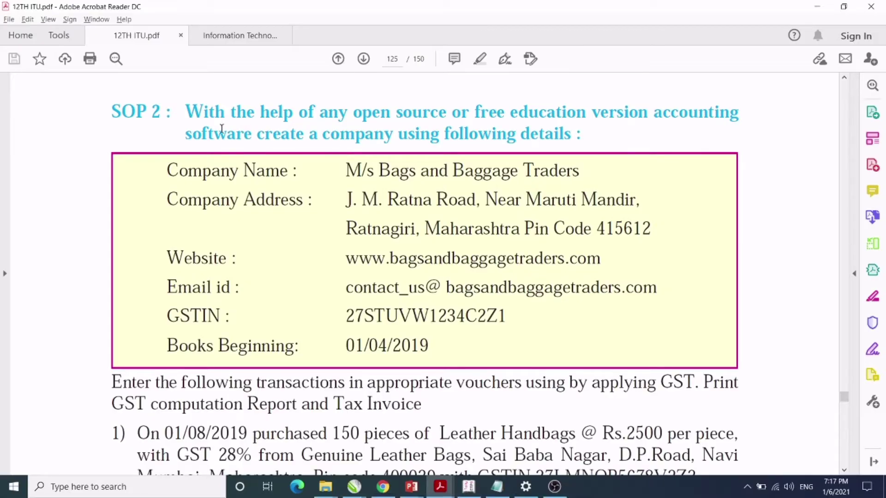
Review the SOP 2 task, the company name M/s Bags and Baggage Traders and its GSTIN in the PDF.
drag(186, 112, 584, 136)
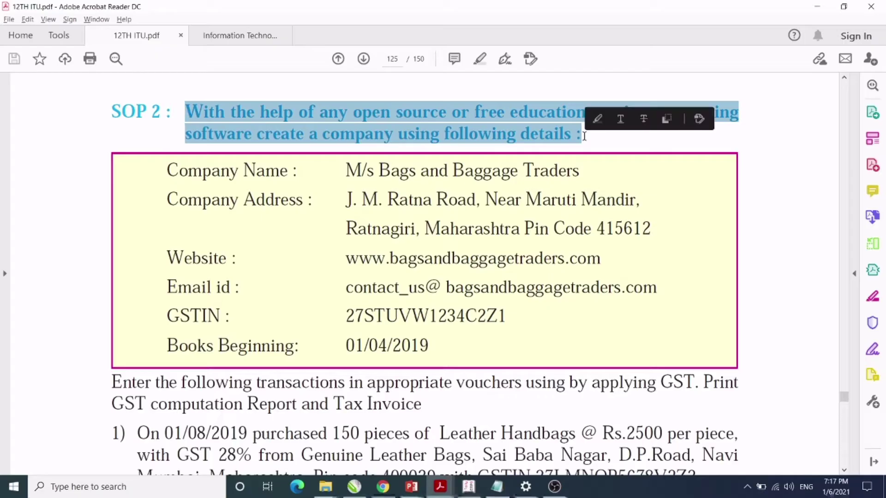
drag(346, 172, 565, 171)
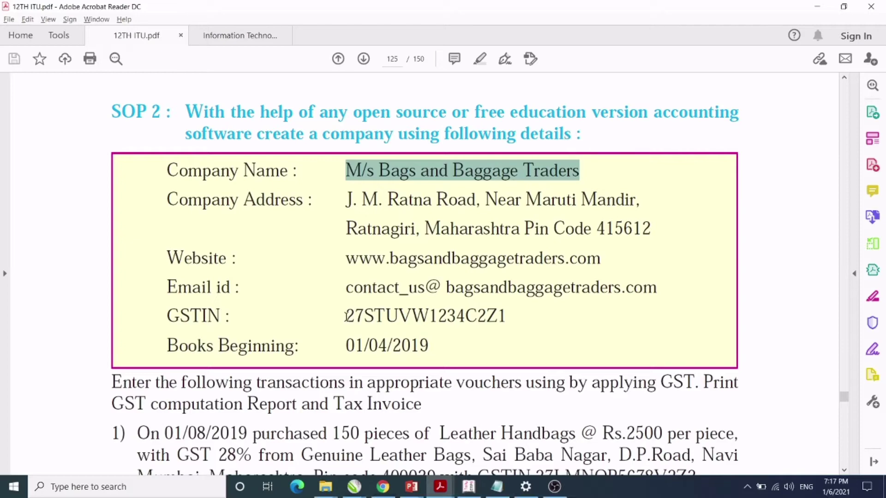
drag(347, 317, 522, 314)
click(767, 354)
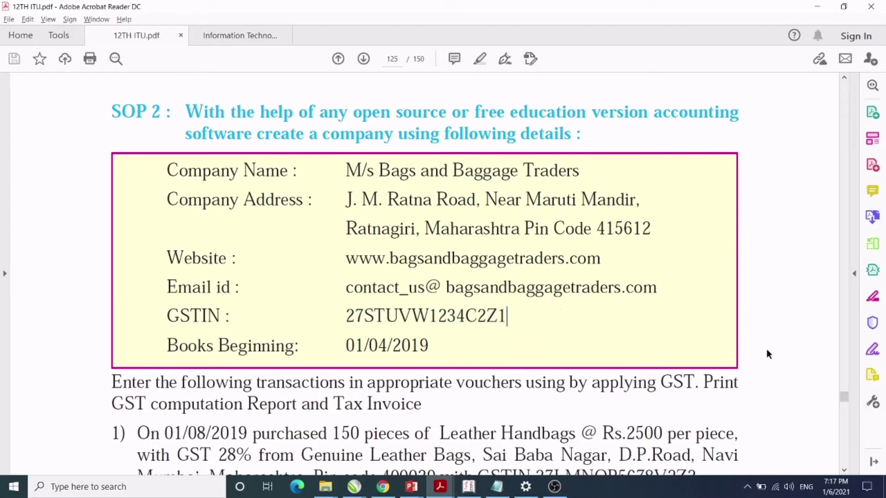
scroll(844, 471, down, 5)
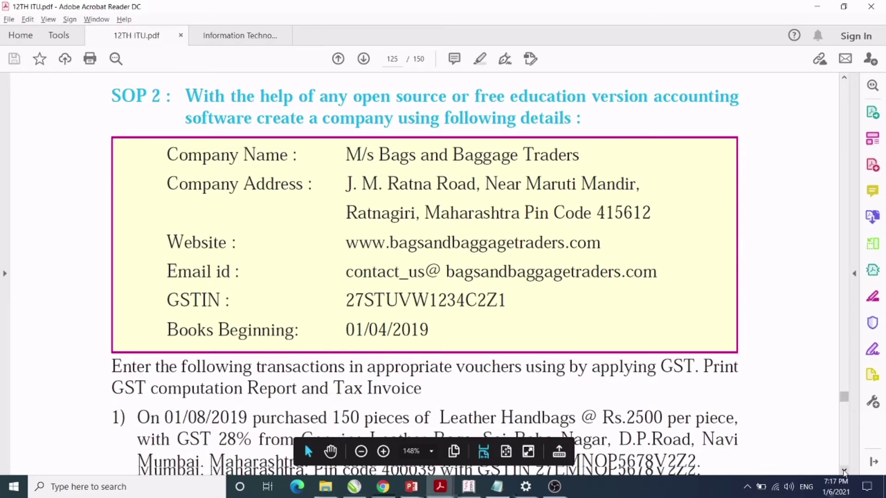
scroll(843, 471, down, 2)
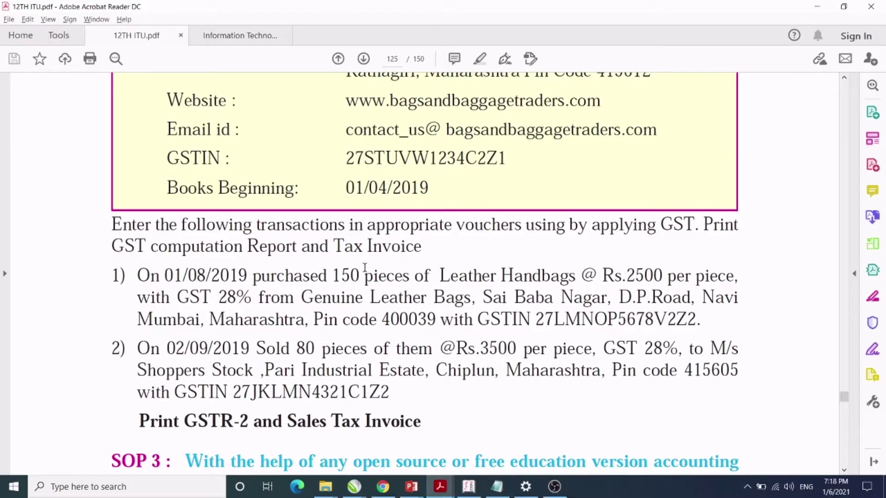
Read through transactions 1 and 2 in the assignment PDF.
click(138, 276)
drag(138, 276, 726, 293)
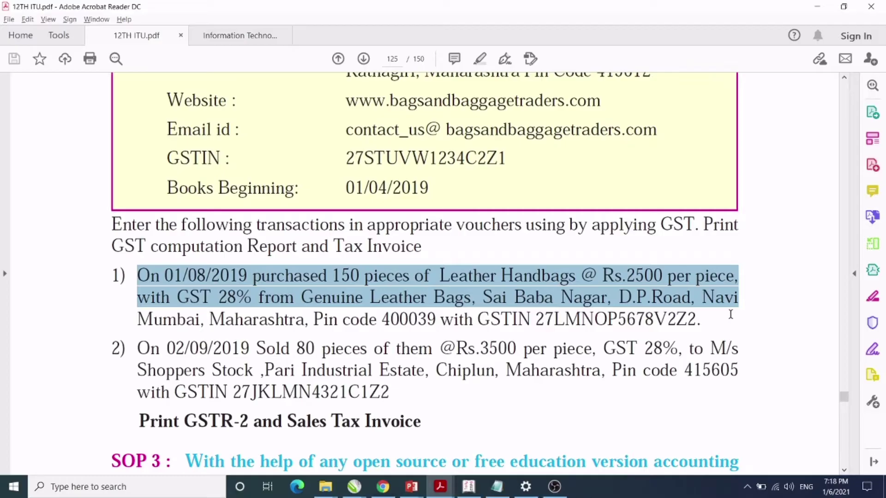
drag(730, 314, 707, 318)
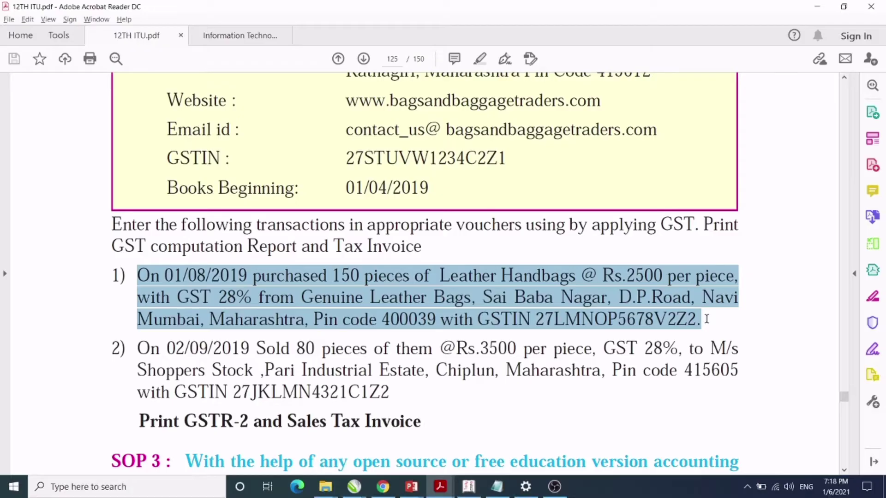
drag(706, 319, 706, 318)
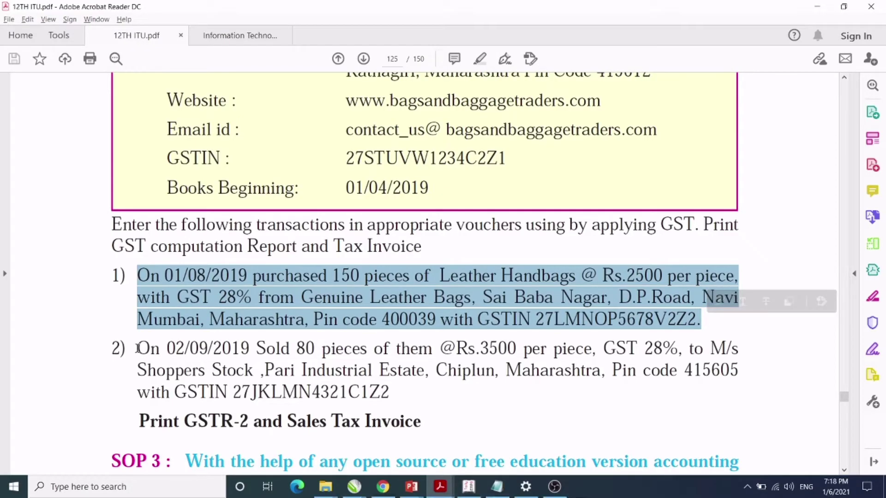
drag(137, 348, 393, 387)
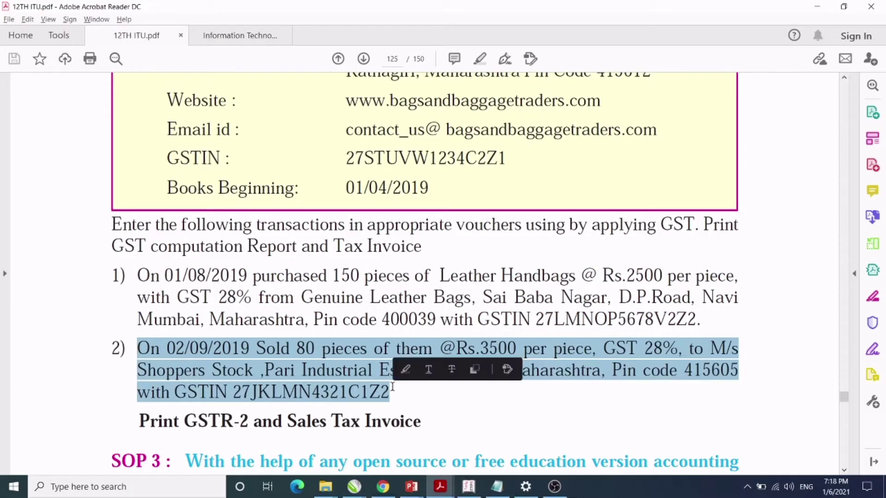
click(429, 396)
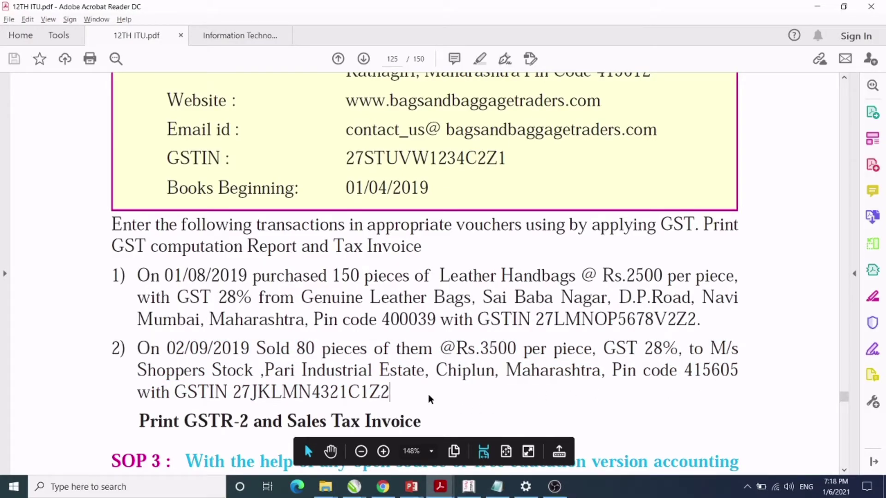
scroll(789, 244, up, 2)
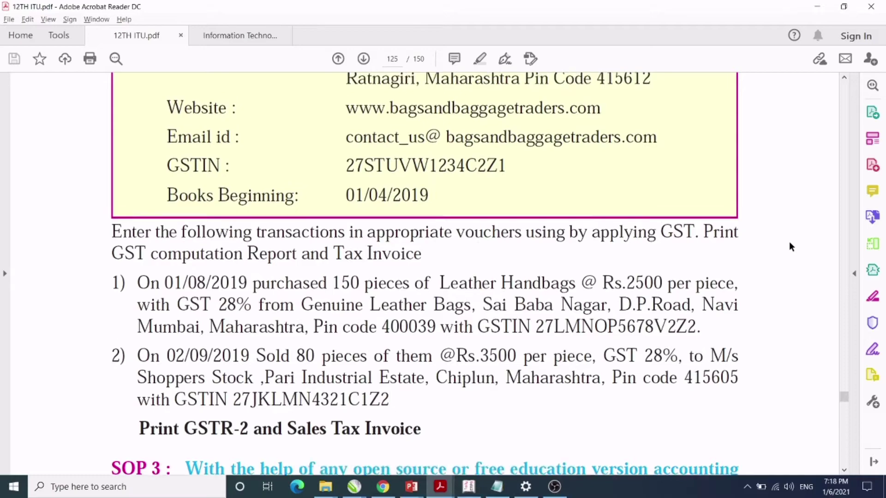
scroll(789, 242, up, 2)
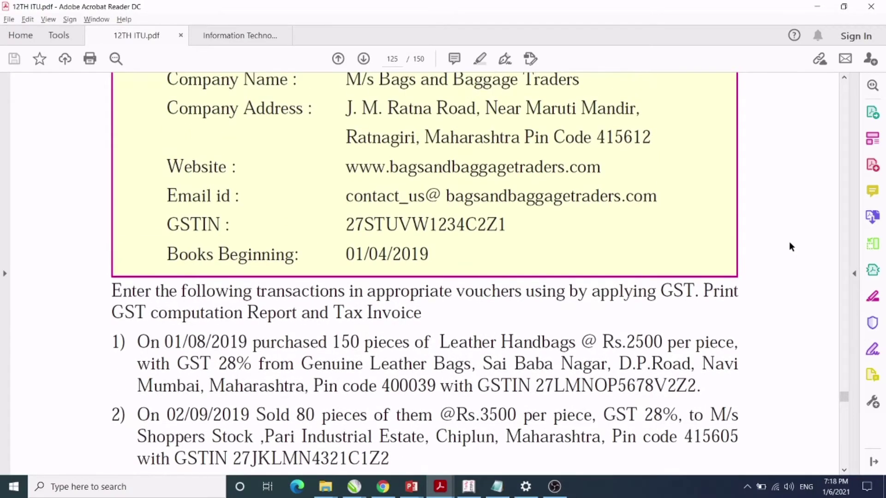
scroll(789, 241, up, 2)
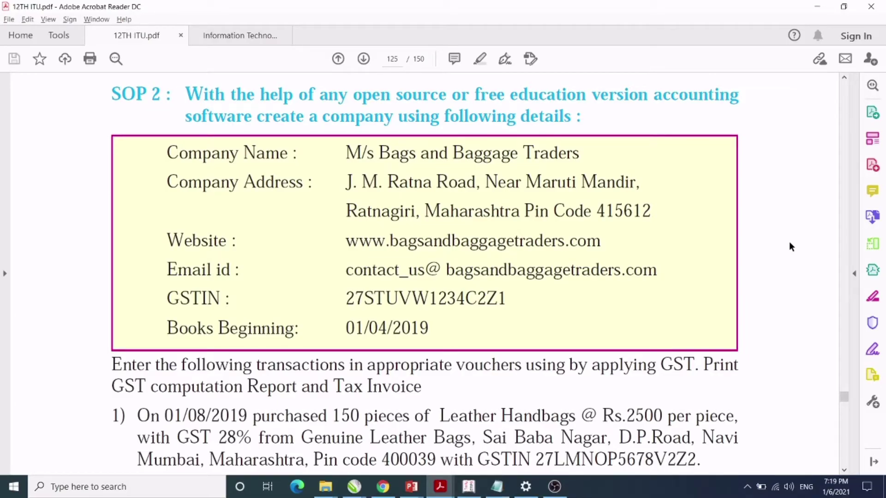
Open Tally's Create Company form from the Company Info menu.
click(476, 494)
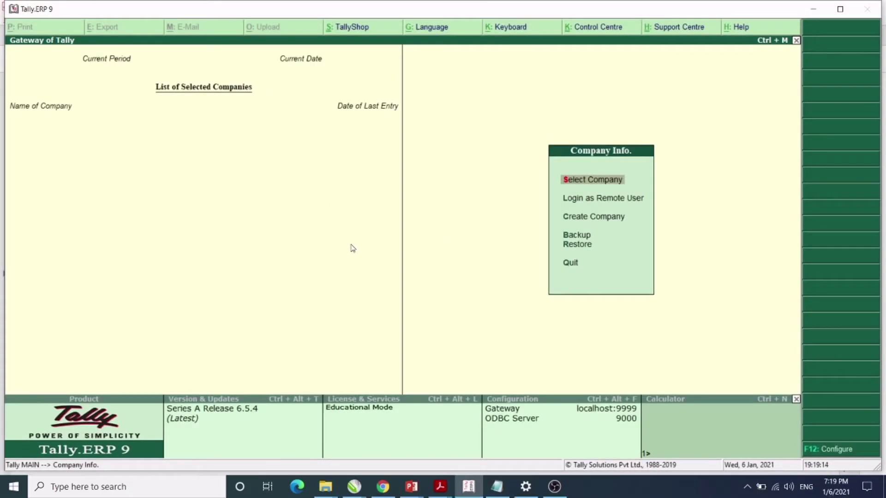
key(Down)
key(Down)
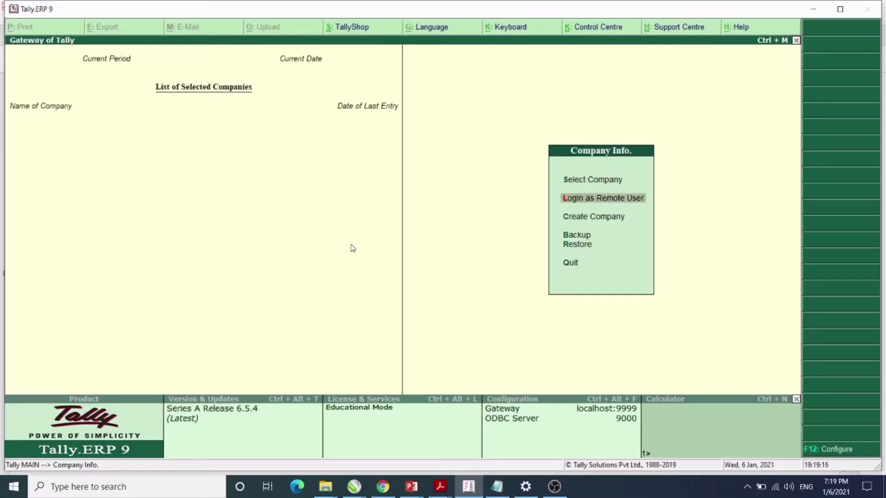
key(Return)
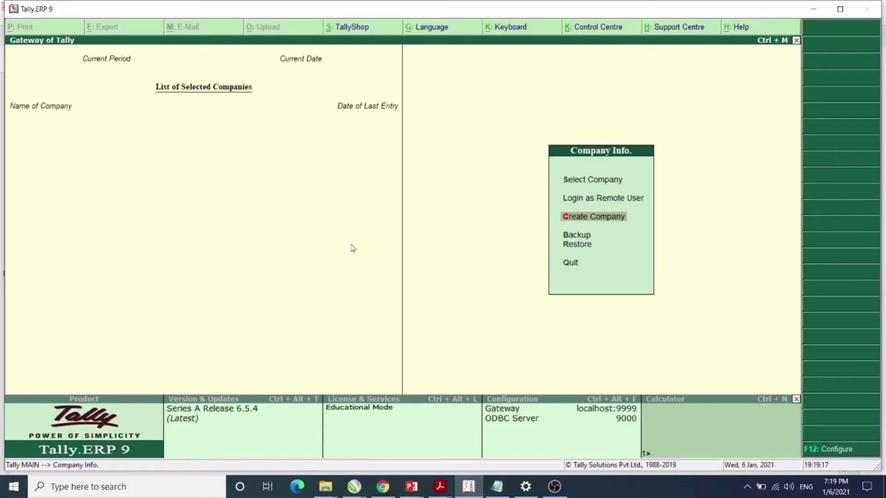
key(alt+Tab)
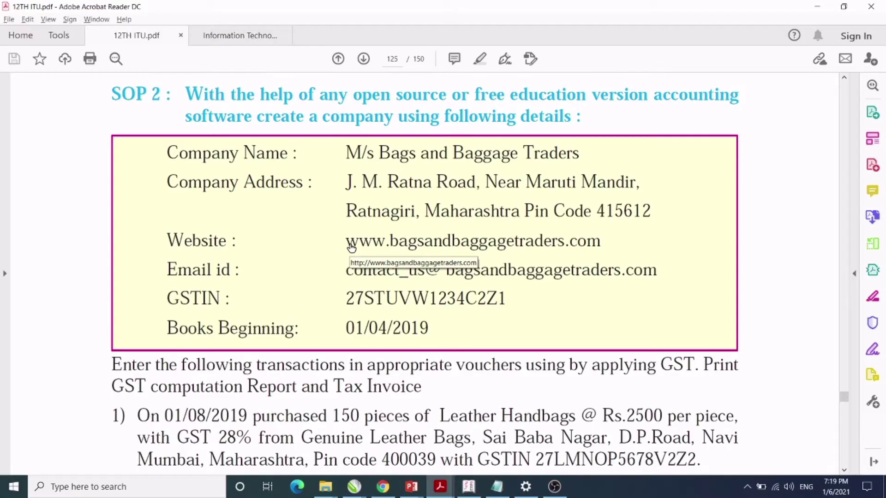
key(alt+Tab)
Name the company 'Ms Bags & Baggage Traders Ltd' and keep it as the mailing name.
text(M)
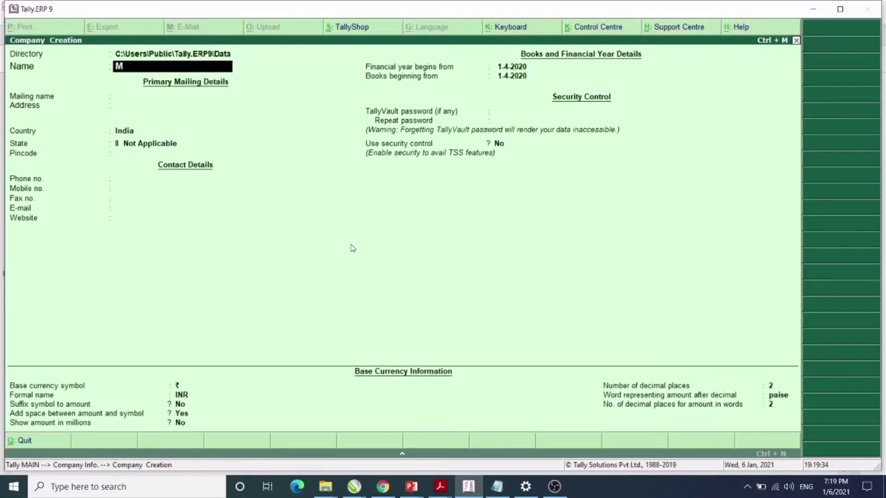
text(s Bags & Baggage)
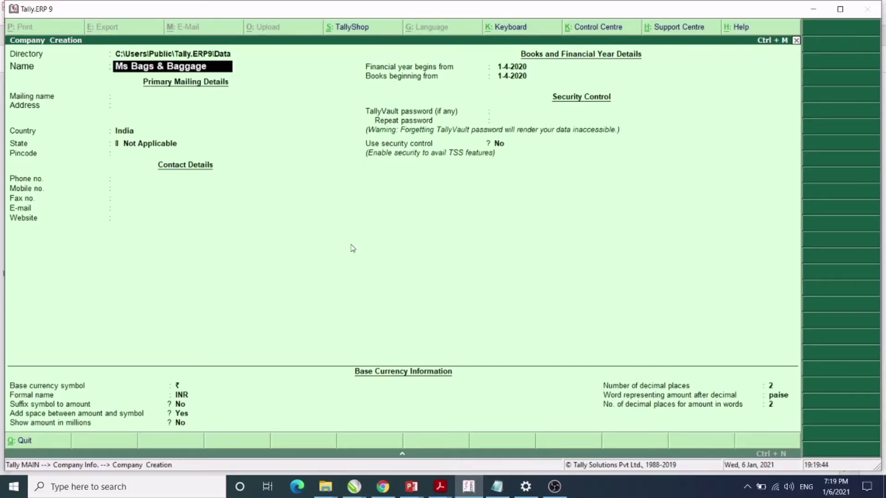
text( Trade)
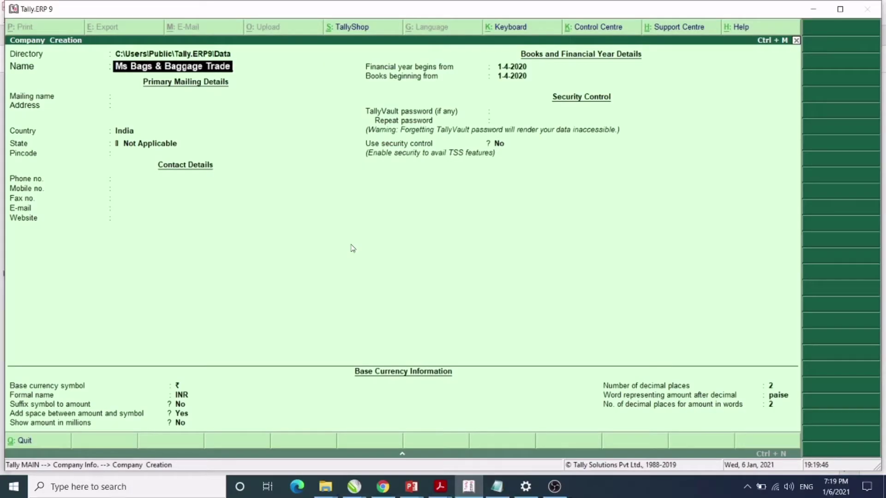
text(rs Ltd)
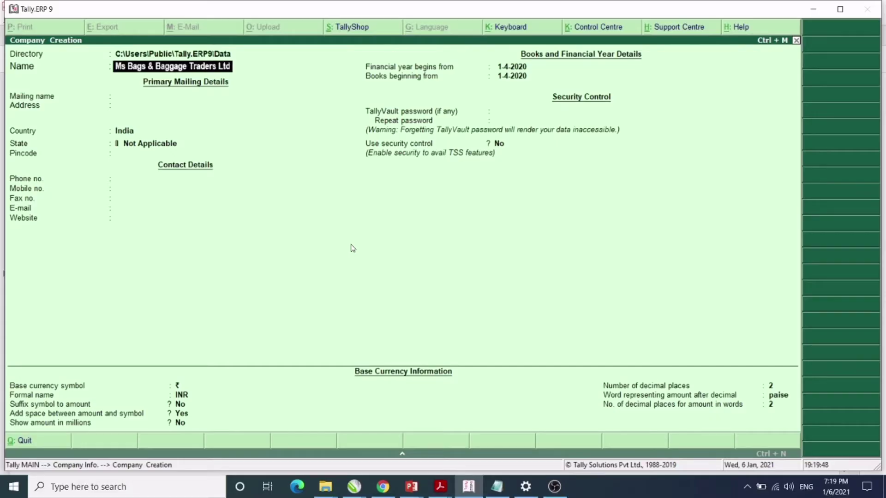
key(Return)
key(Return)
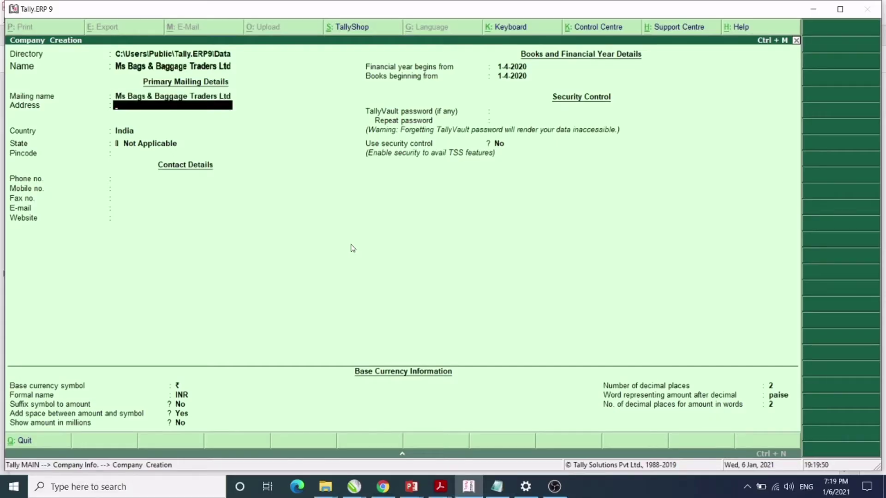
key(alt+Tab)
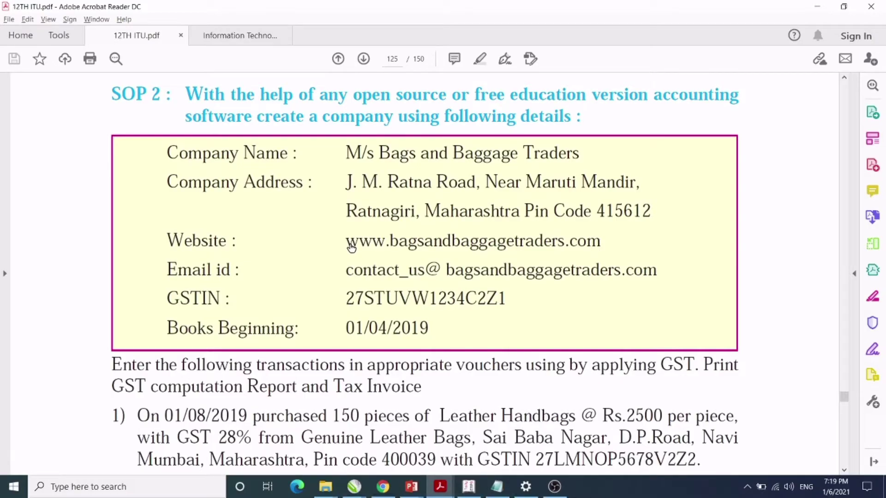
key(alt+Tab)
Enter the address 'Jm Ratna Road Near Maruti Nagar' and begin the Ratnagari line.
text(Jm )
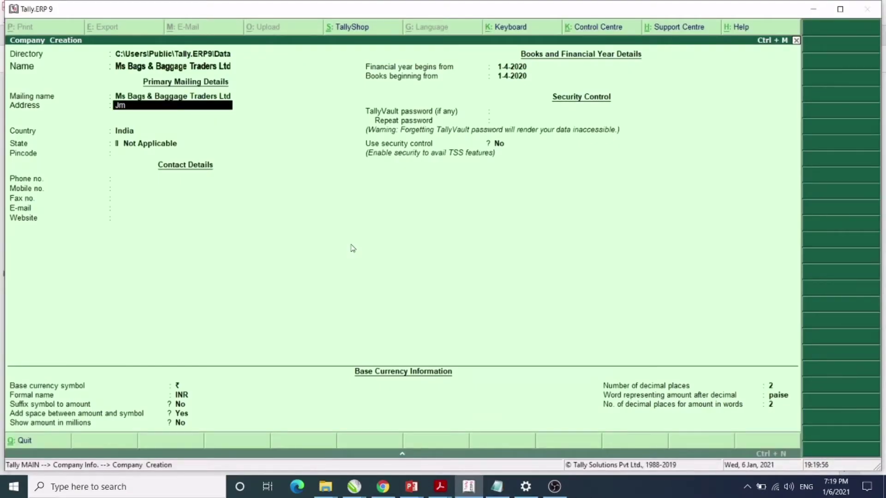
text(Ratna Road)
key(alt+Tab)
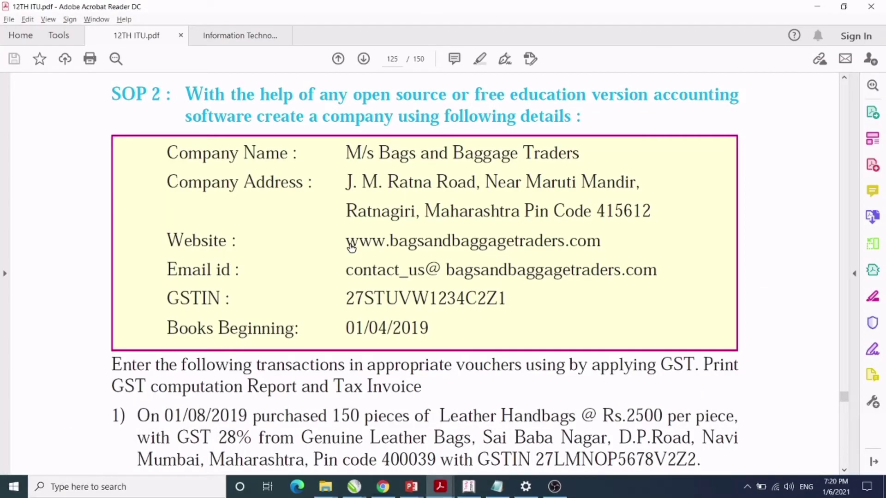
key(alt+Tab)
text(Nea)
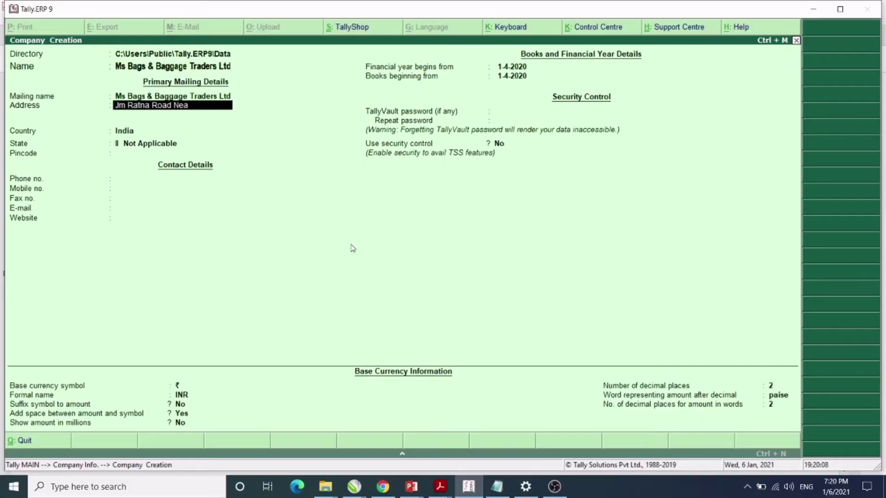
text(r Maruti Nagar)
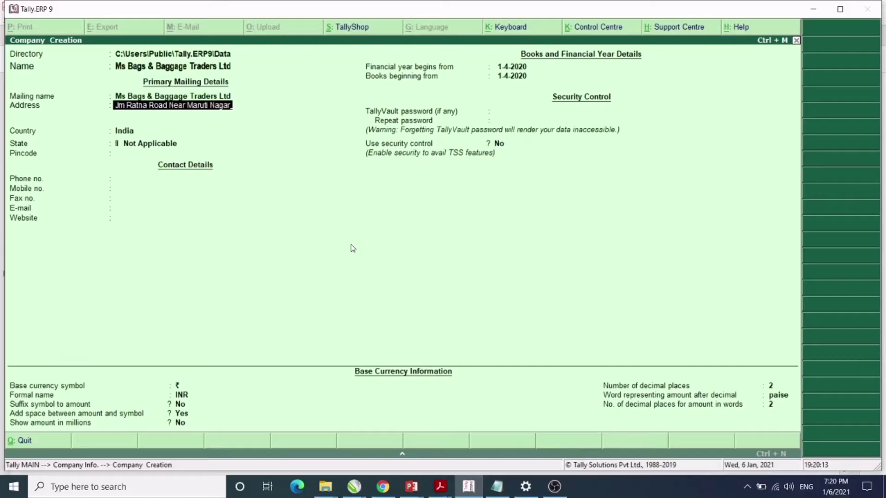
key(Return)
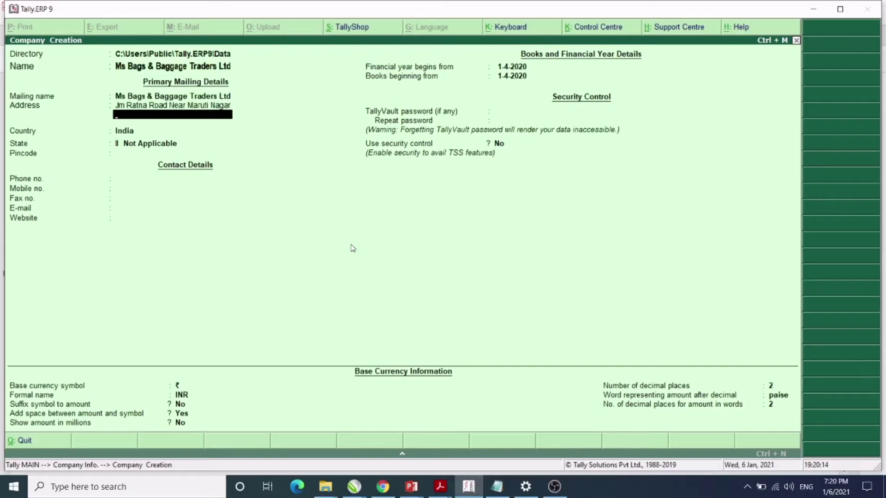
key(alt+Tab)
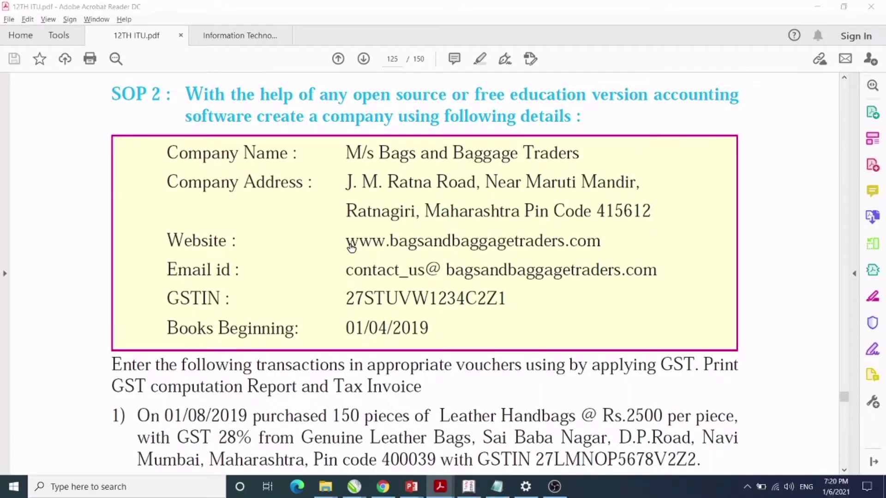
key(alt+Tab)
text(tn)
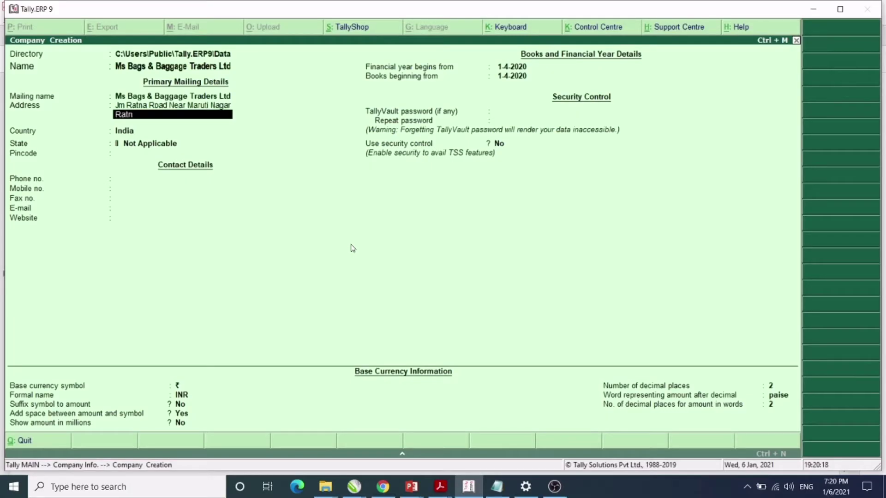
text(agari)
Keep India as the country and choose Maharashtra as the company's state.
key(Return)
key(Return)
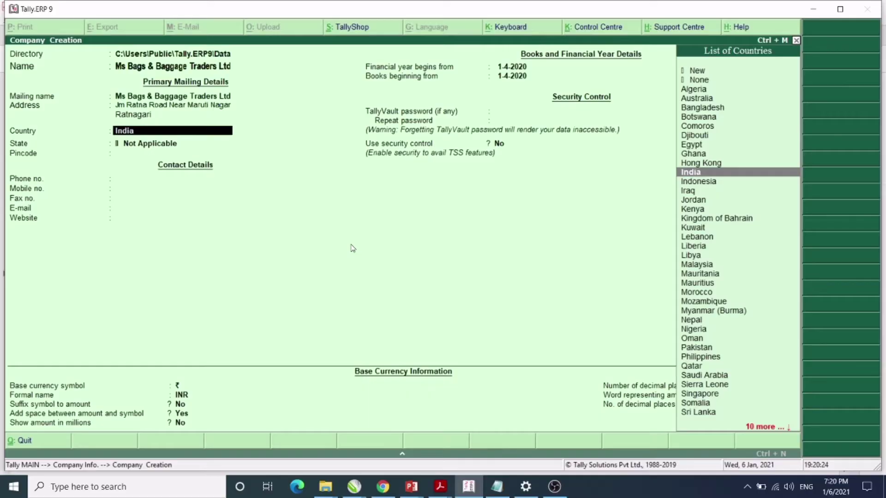
key(Return)
text(M)
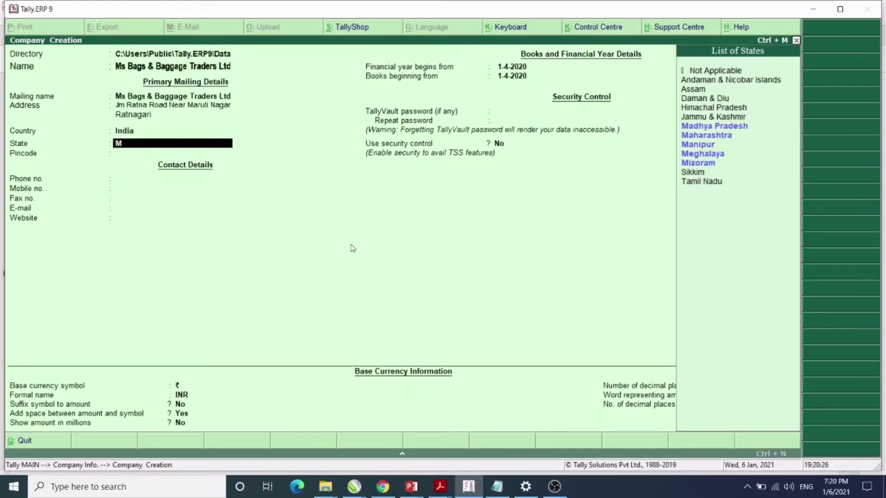
key(Down)
key(Return)
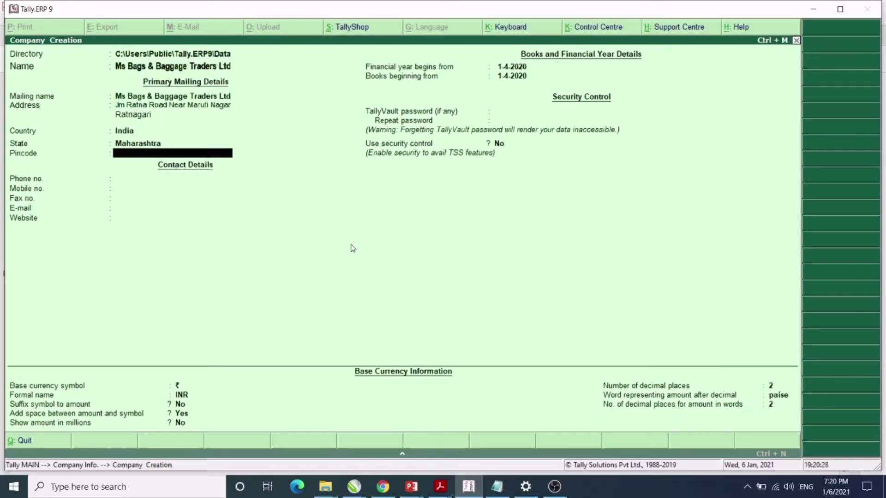
key(alt+Tab)
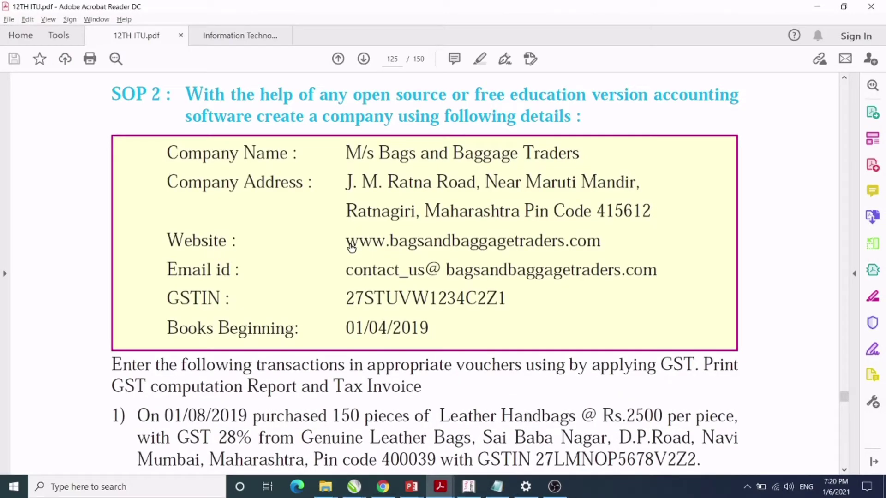
key(alt+Tab)
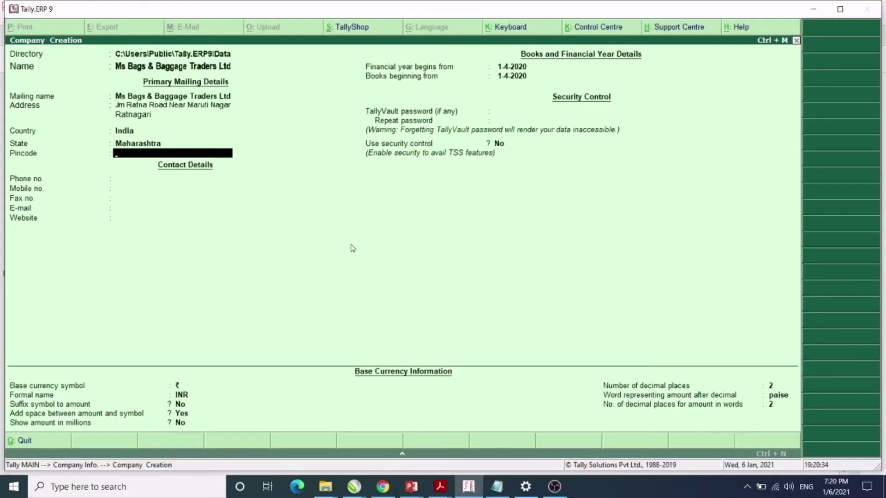
Enter pincode 415612 and pass the remaining fields to reach the Accept prompt.
text(41561)
key(Return)
key(Return)
key(Return)
key(Return)
key(Return)
key(Return)
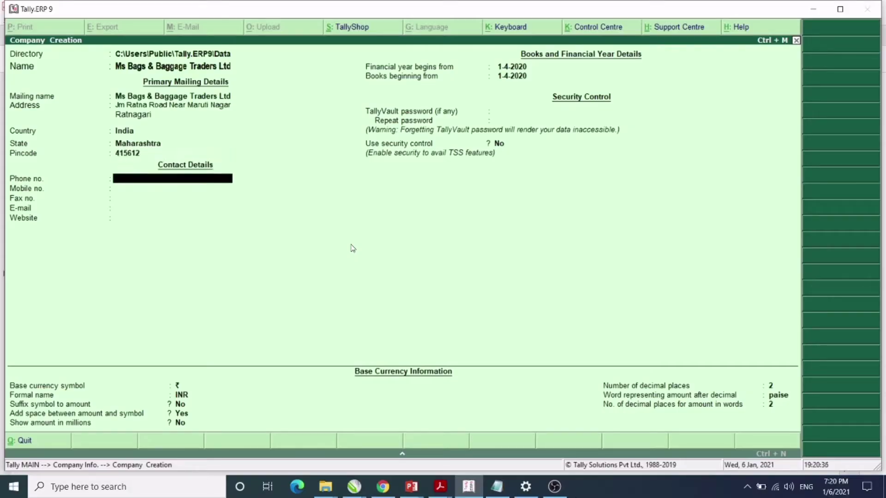
key(Return)
key(Return)
key(Return)
key(Return)
key(Return)
key(Return)
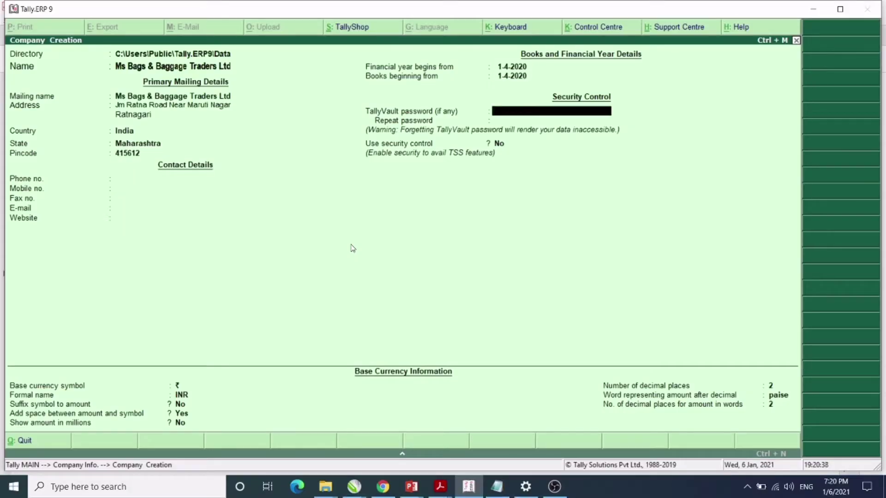
key(Return)
key(Return)
key(Return)
key(Return)
key(Return)
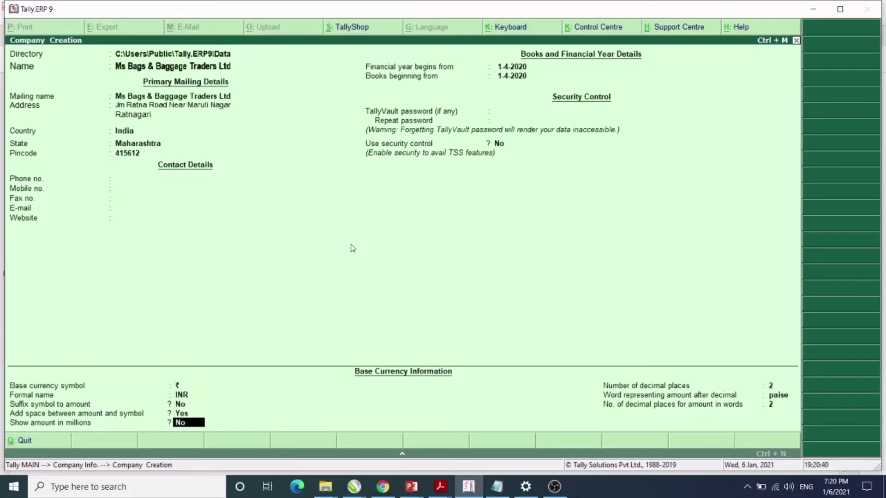
key(Return)
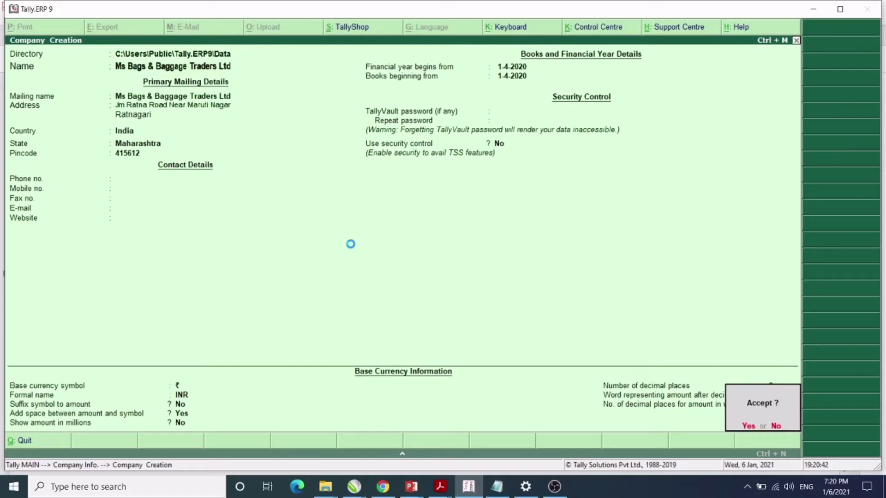
Confirm creation of Ms Bags & Baggage Traders Ltd and open its Statutory & Taxation features.
key(y)
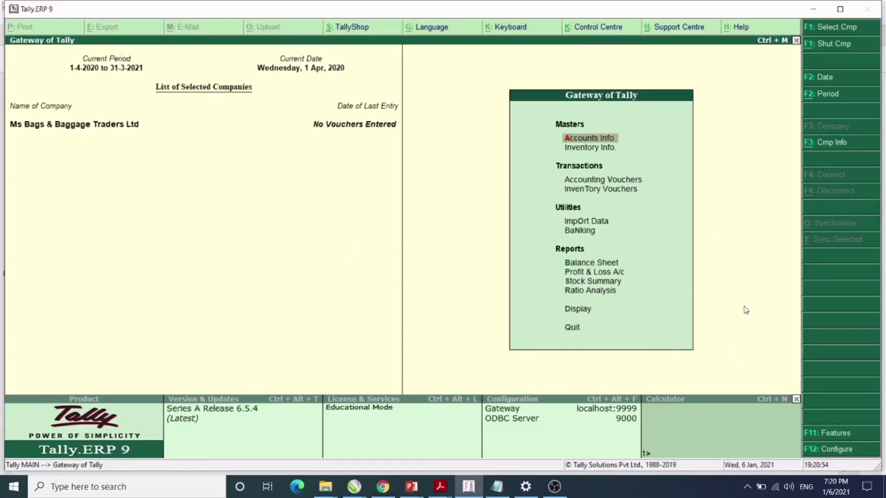
click(826, 433)
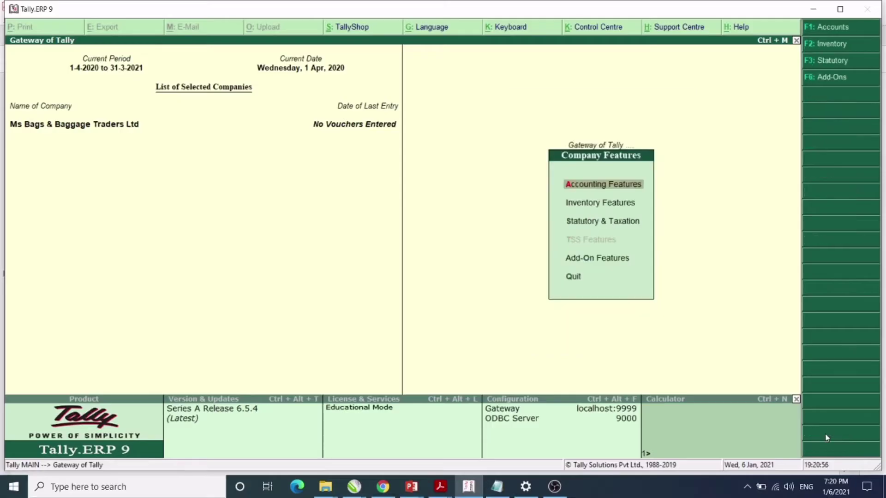
click(617, 227)
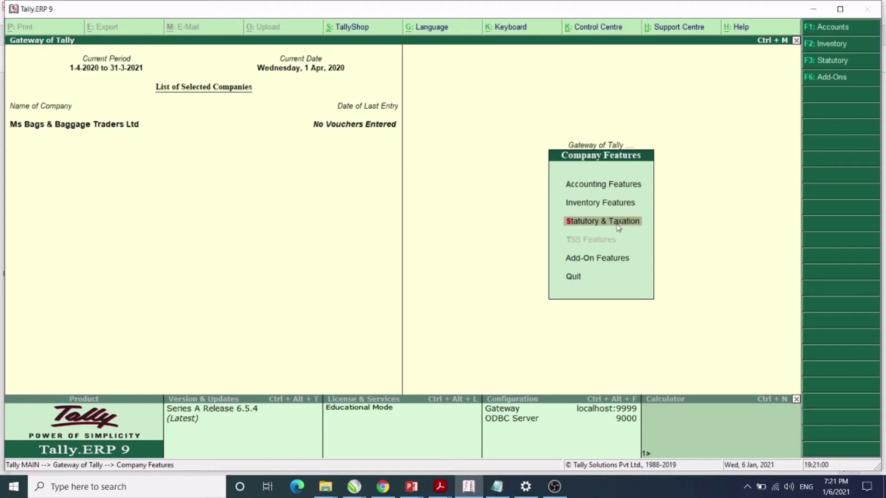
click(618, 223)
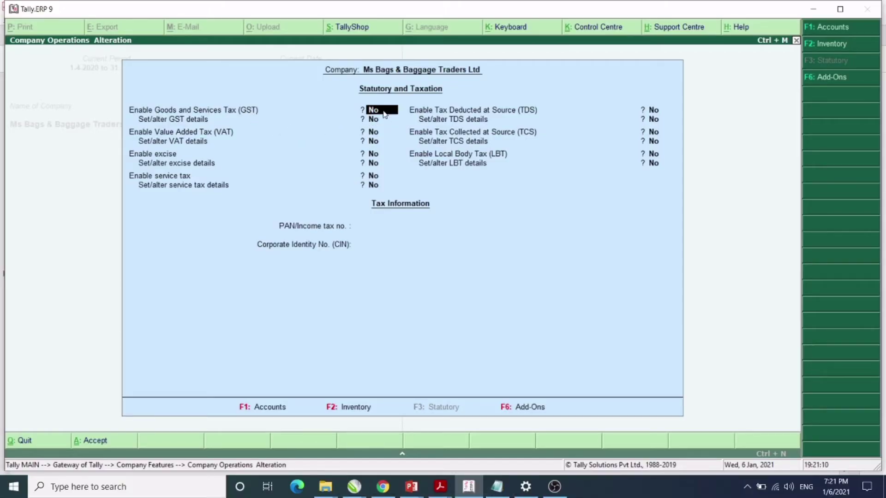
Enable GST with GST details set, state Maharashtra and Regular registration.
text(yes)
key(Return)
text(yes)
key(Return)
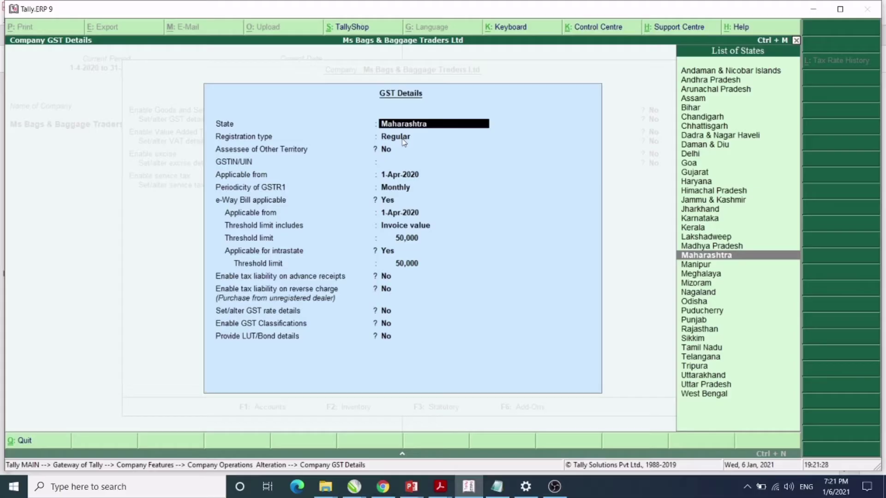
click(683, 256)
key(Return)
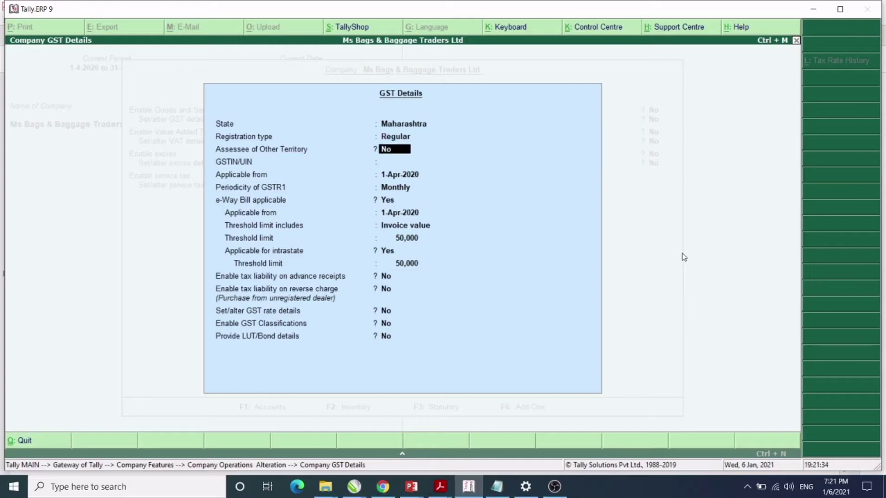
key(Return)
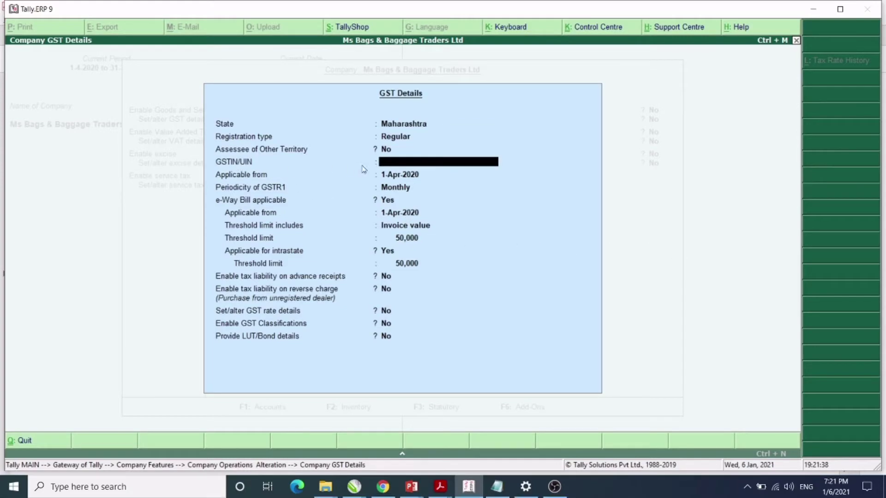
Enter the company's GSTIN, copied part by part from the PDF.
key(alt+Tab)
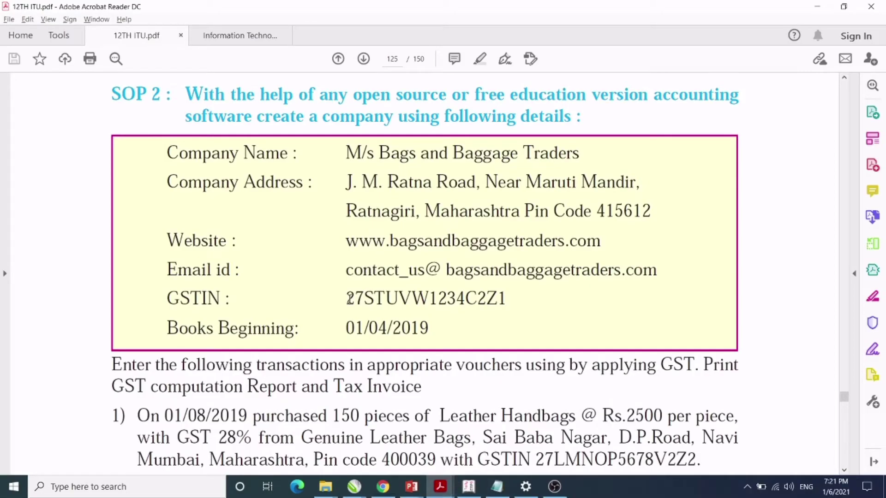
drag(347, 298, 505, 297)
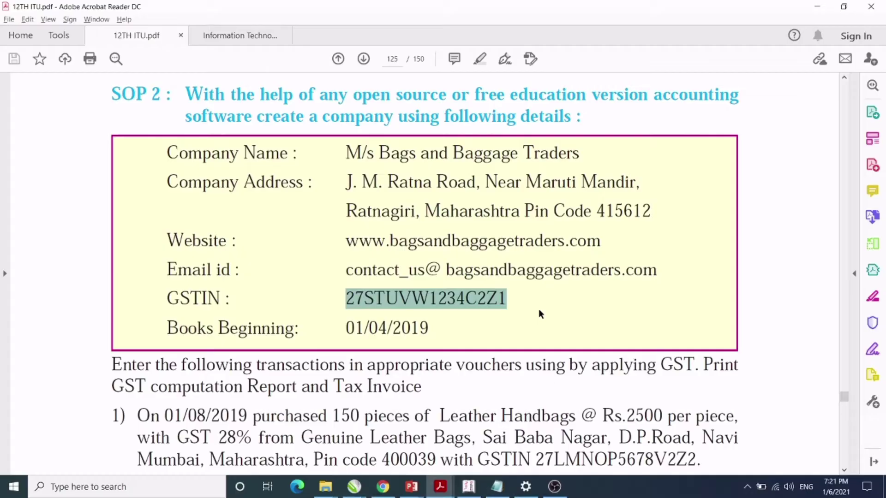
key(alt+Tab)
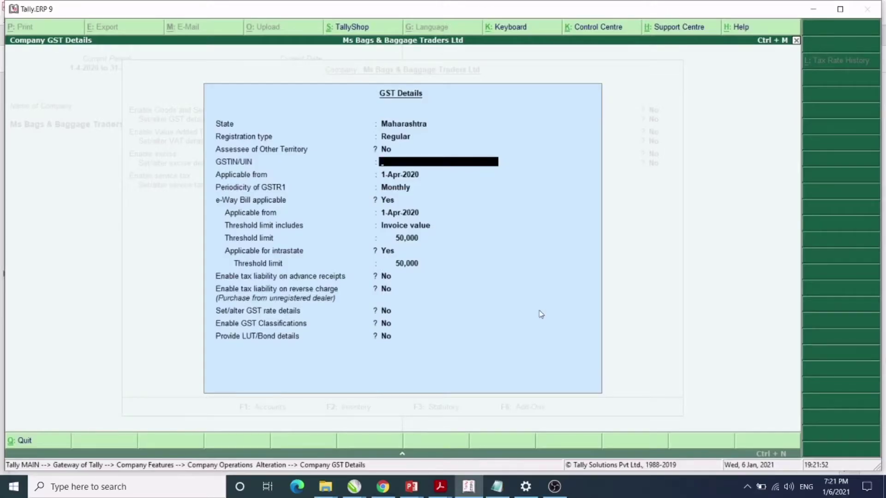
text(27)
key(alt+Tab)
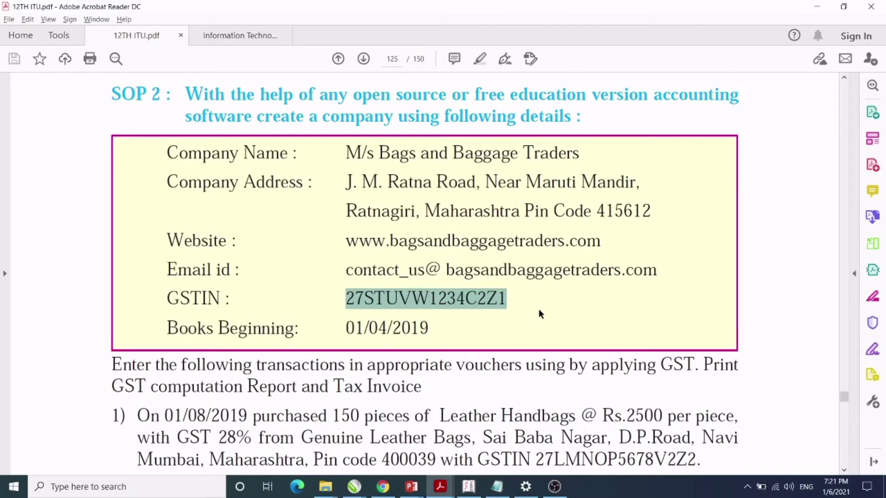
key(alt+Tab)
text(STUVW)
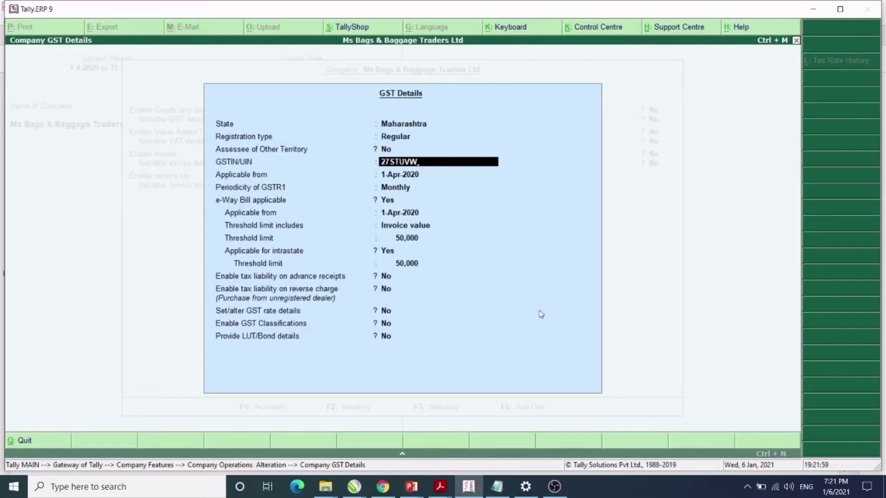
key(alt+Tab)
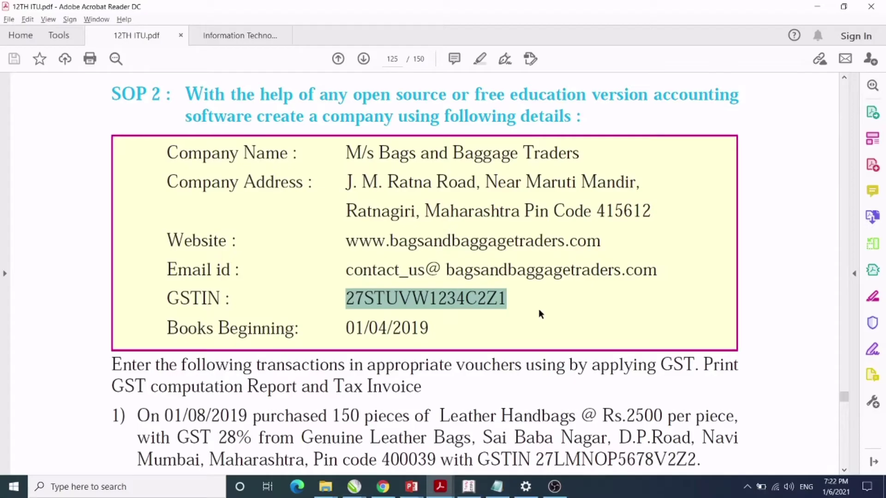
key(alt+Tab)
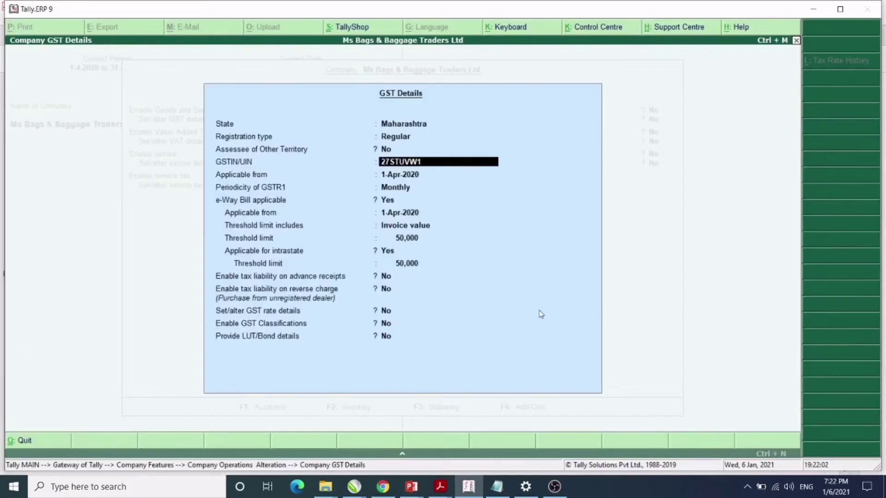
key(alt+Tab)
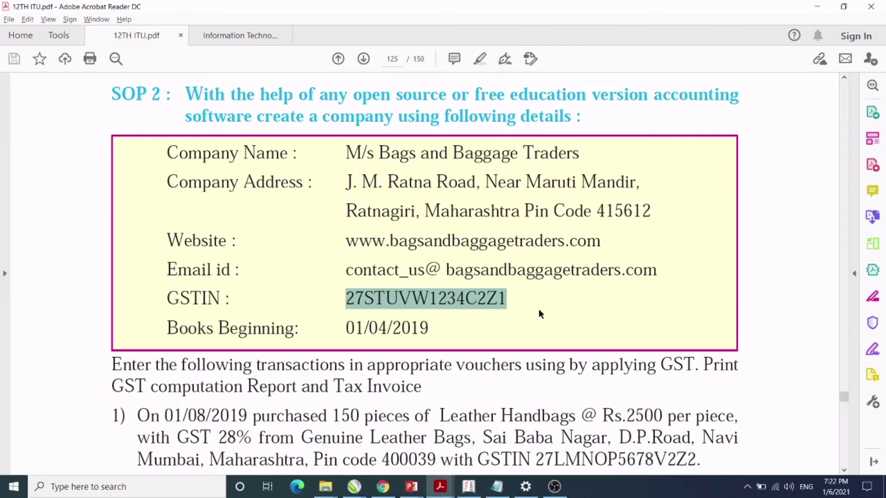
key(alt+Tab)
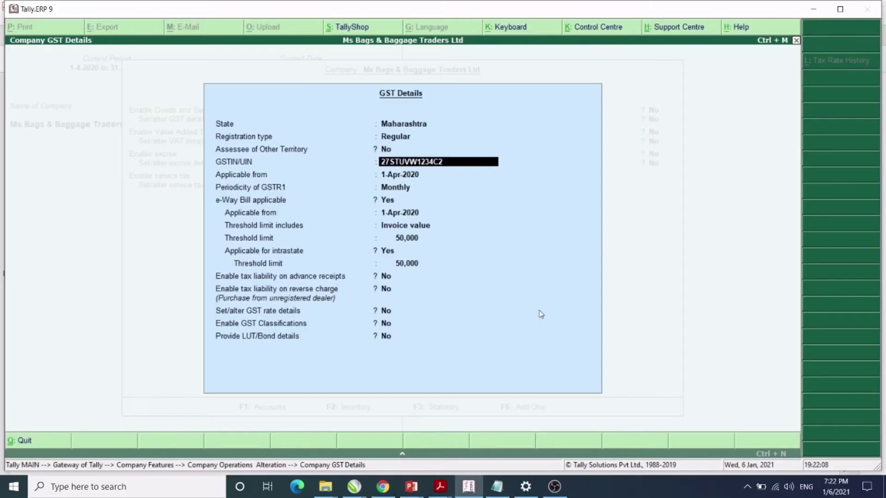
text(Z1)
key(Return)
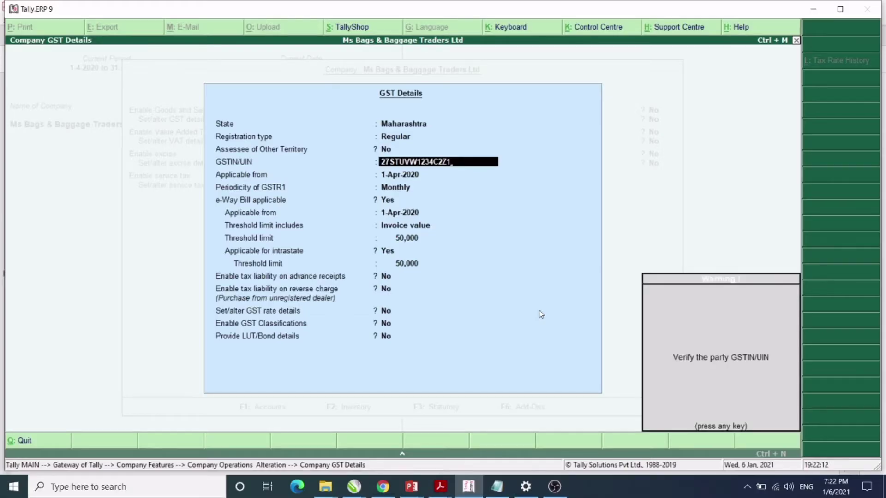
Keep monthly GSTR1 from 1-Apr-2020 and the 50,000 e-Way Bill threshold, then accept.
key(Return)
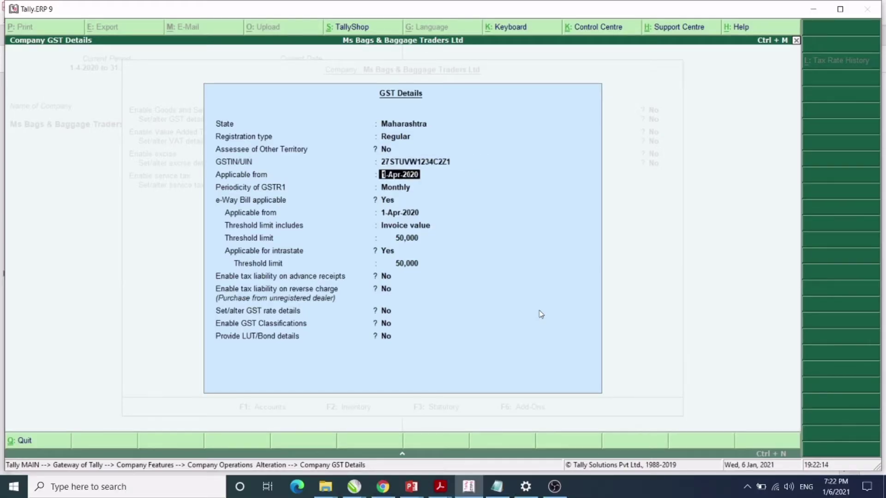
key(Return)
key(Return)
key(Return)
key(Return)
key(Return)
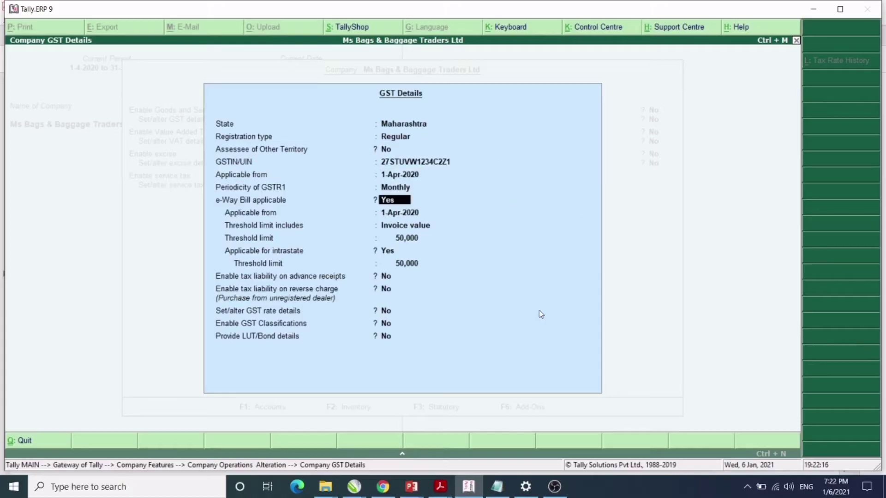
key(Return)
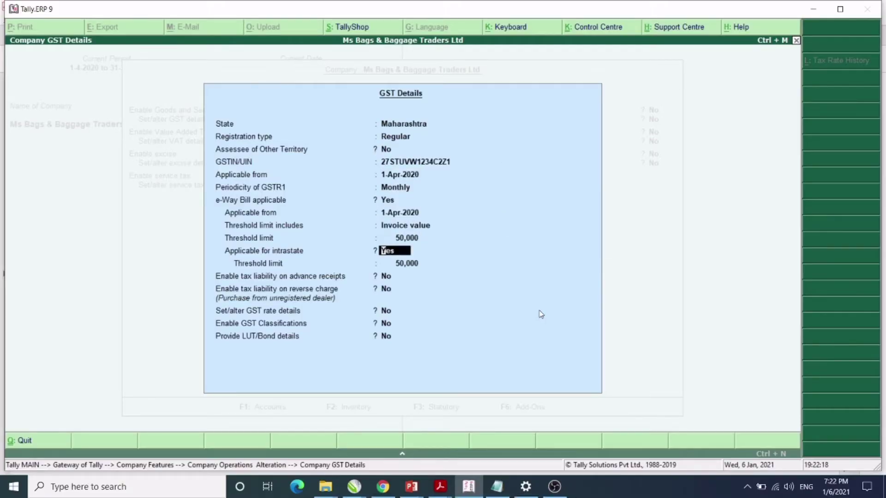
key(Return)
key(Return)
key(Return)
key(Return)
key(Return)
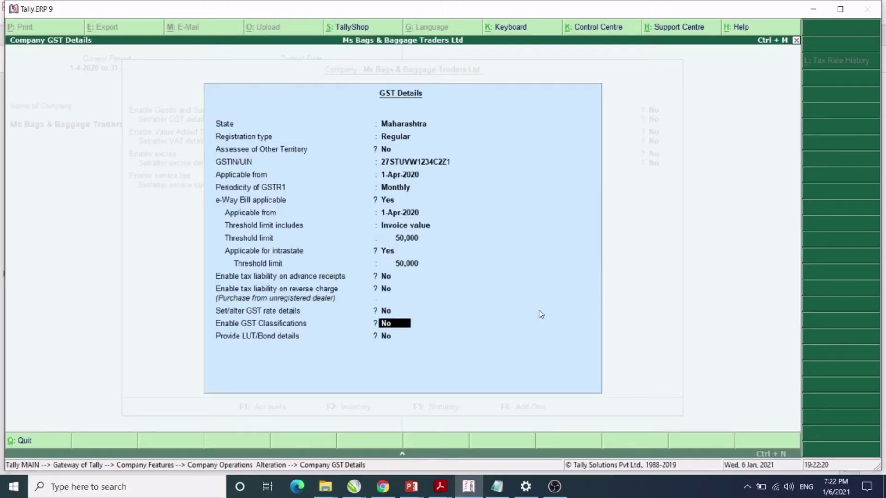
key(Return)
key(Return)
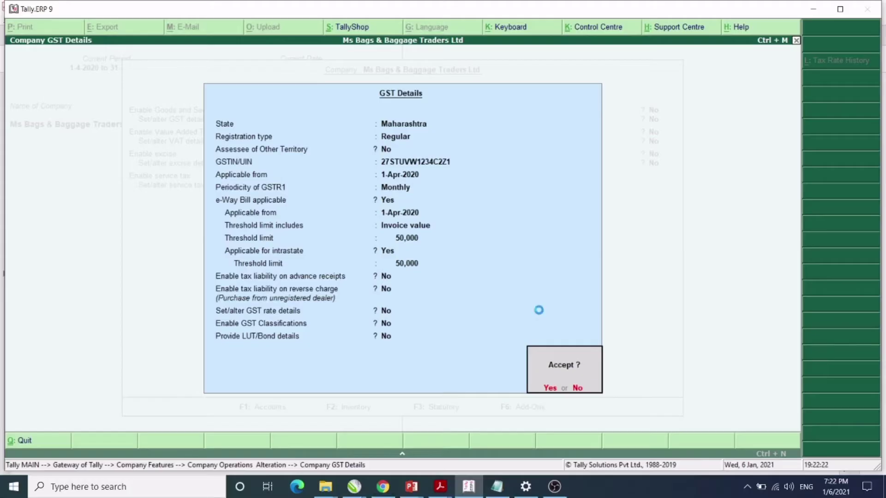
key(Return)
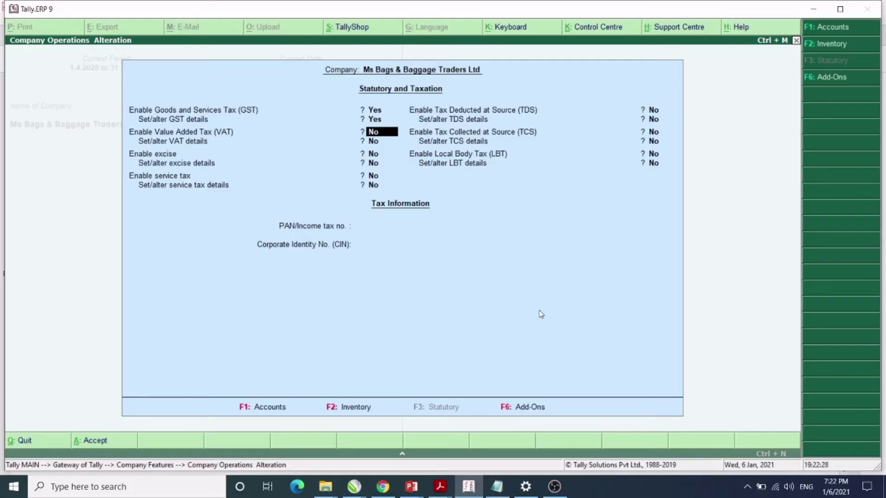
Save the GST-enabled statutory settings with Ctrl+A and go back to Gateway of Tally.
key(ctrl+a)
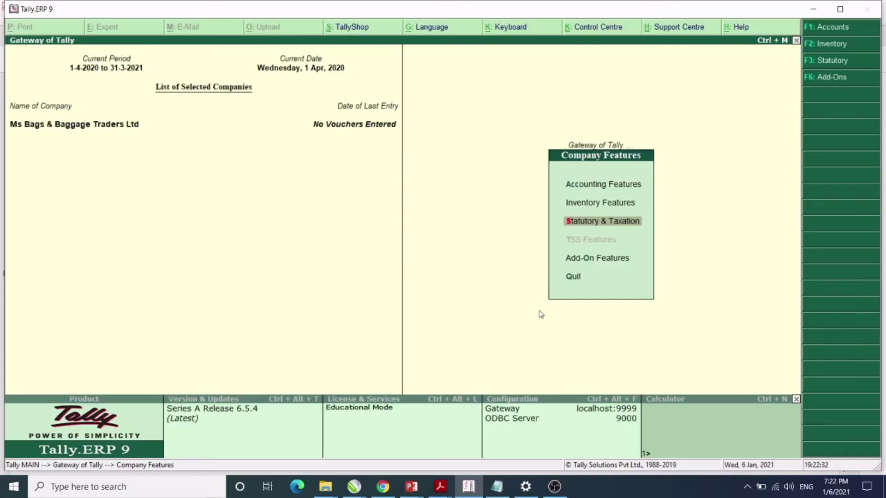
key(Escape)
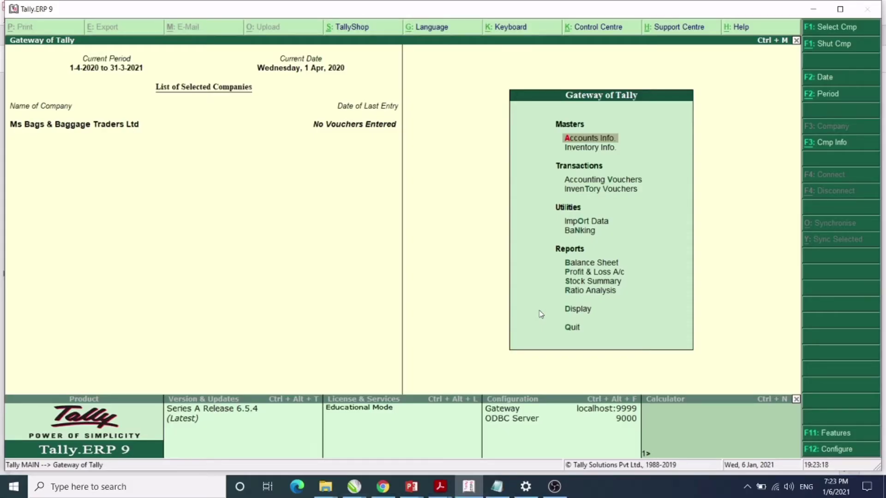
Open a new ledger form via Accounts Info > Ledgers > Create.
key(Return)
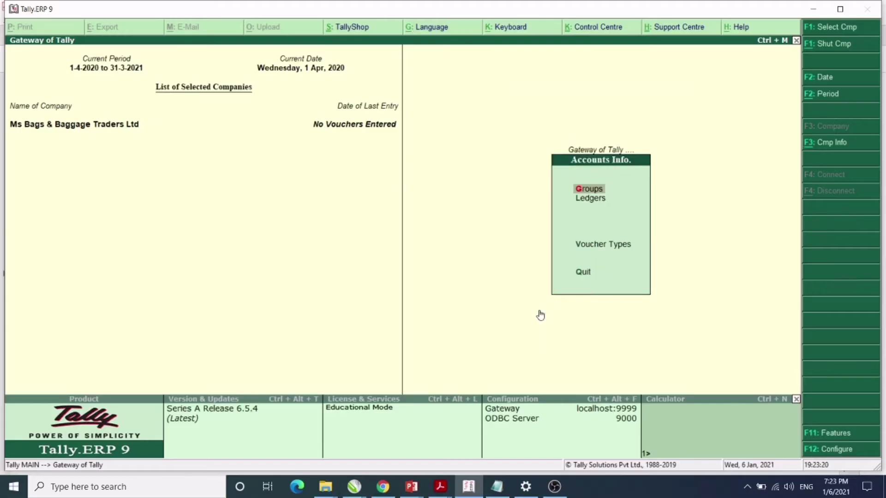
key(l)
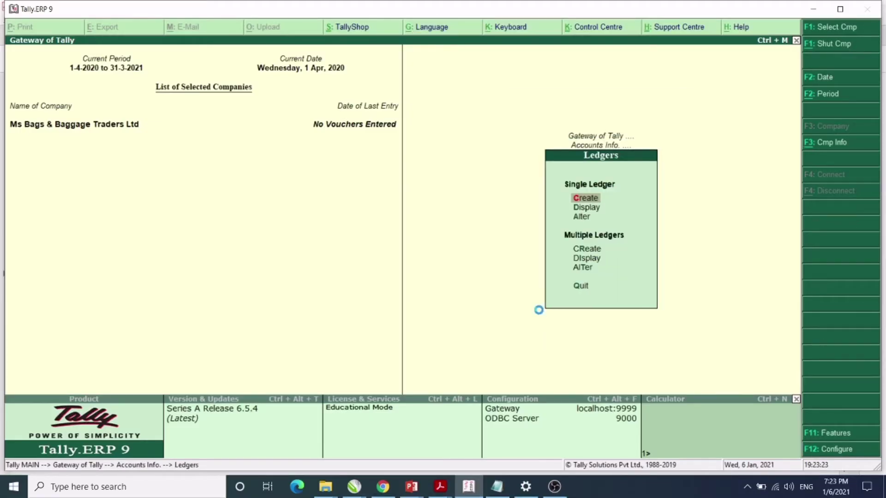
key(Return)
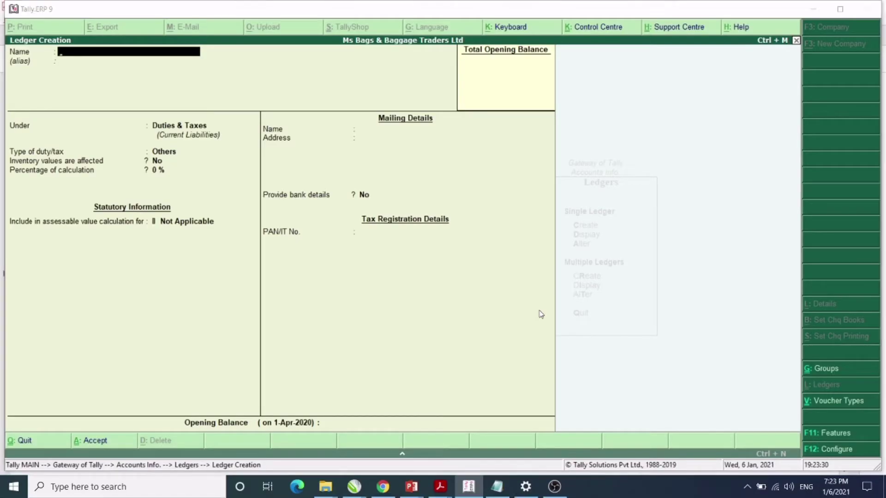
Find and select the supplier name Genuine Leather Bags in the PDF.
key(alt+Tab)
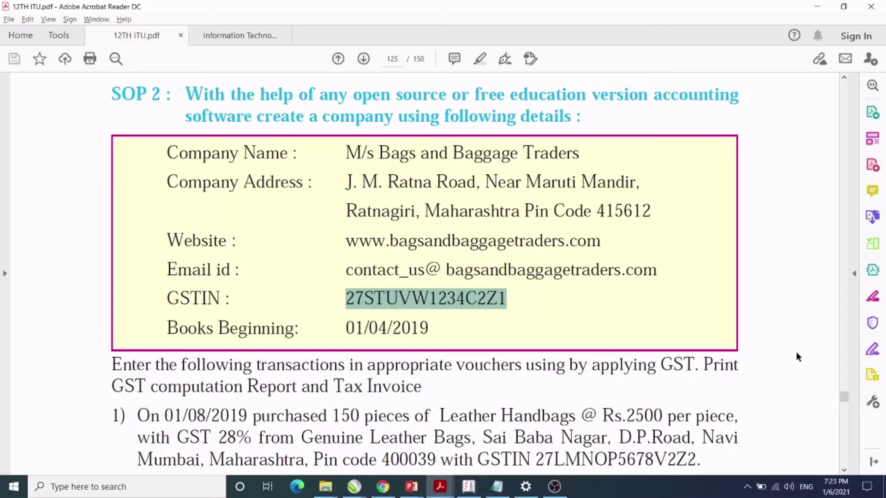
click(809, 358)
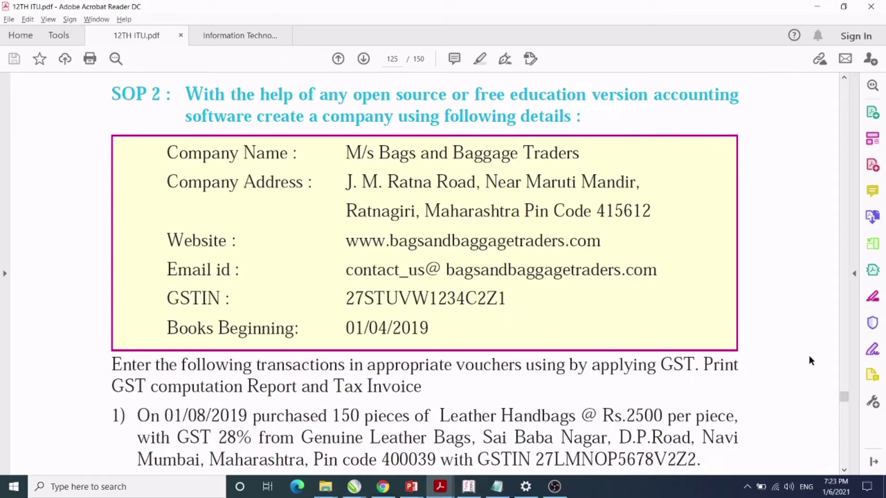
scroll(844, 473, down, 5)
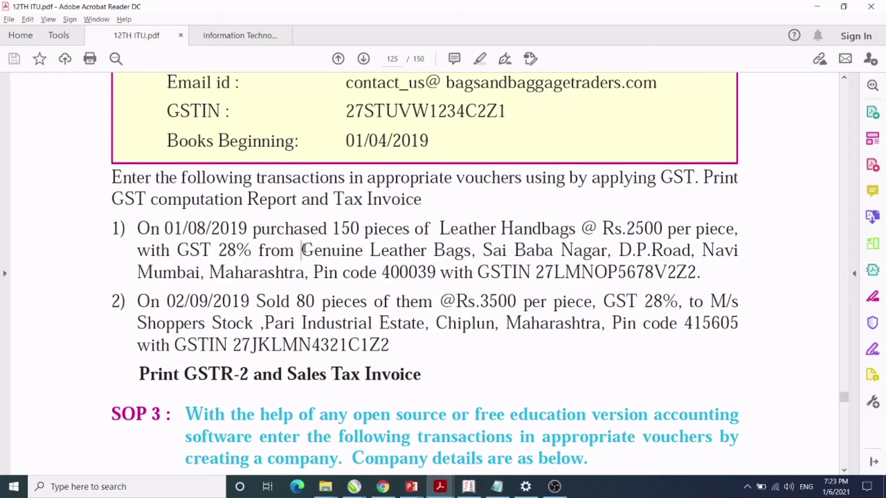
drag(302, 249, 452, 254)
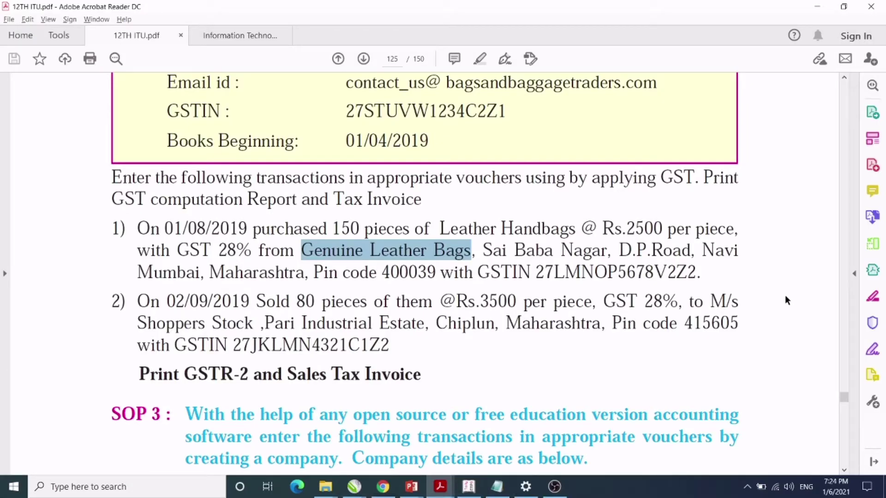
key(alt+Tab)
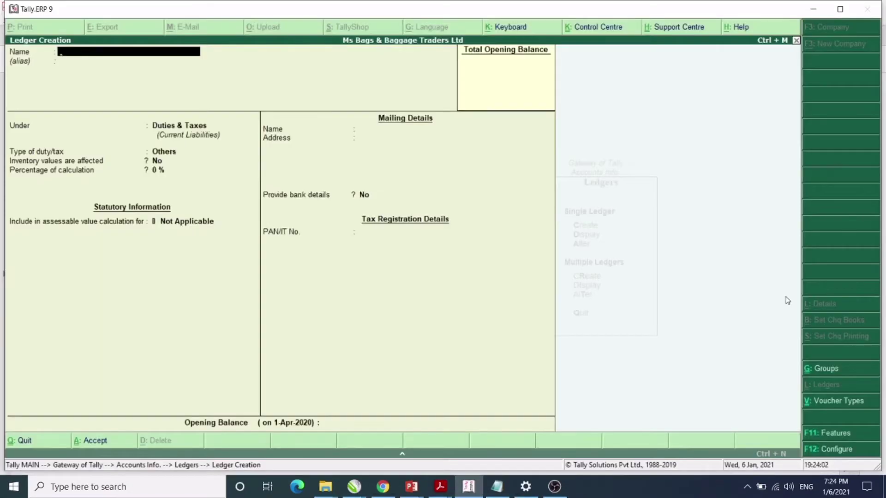
Name the ledger 'Genuine Leather Bags' under Sundry Creditors and advance to the Address field.
text(Genuine Leather bags)
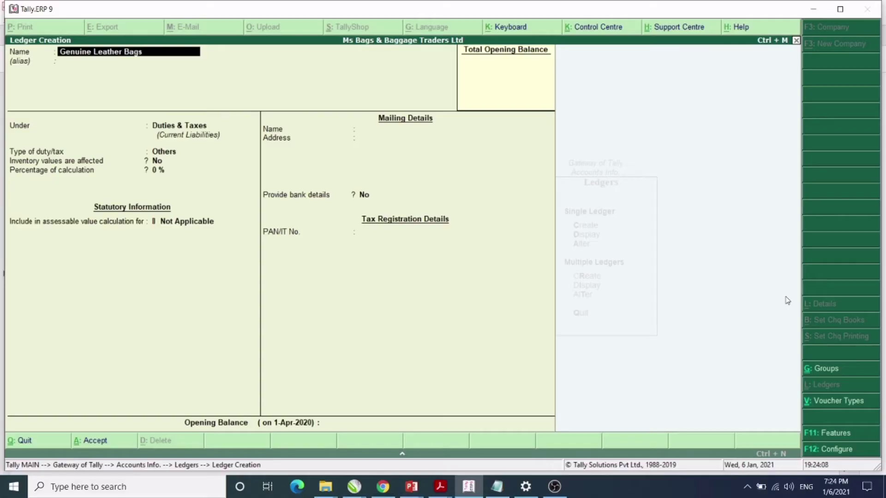
key(Return)
key(Return)
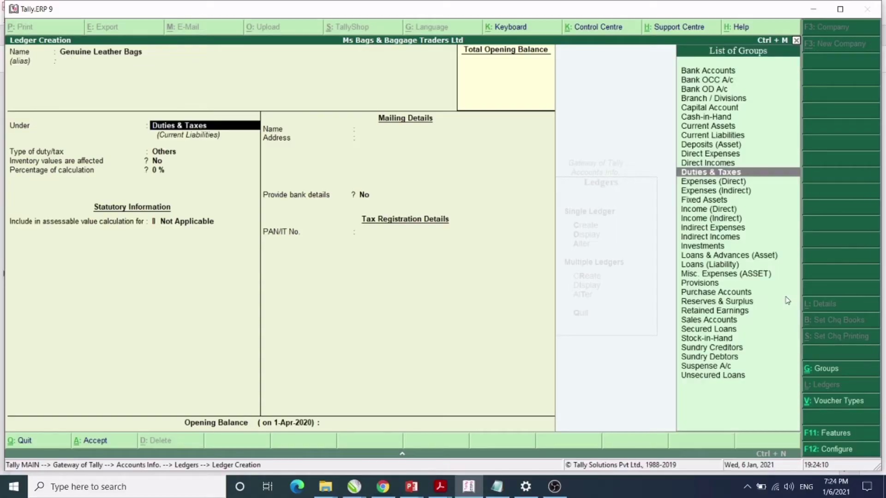
text(S)
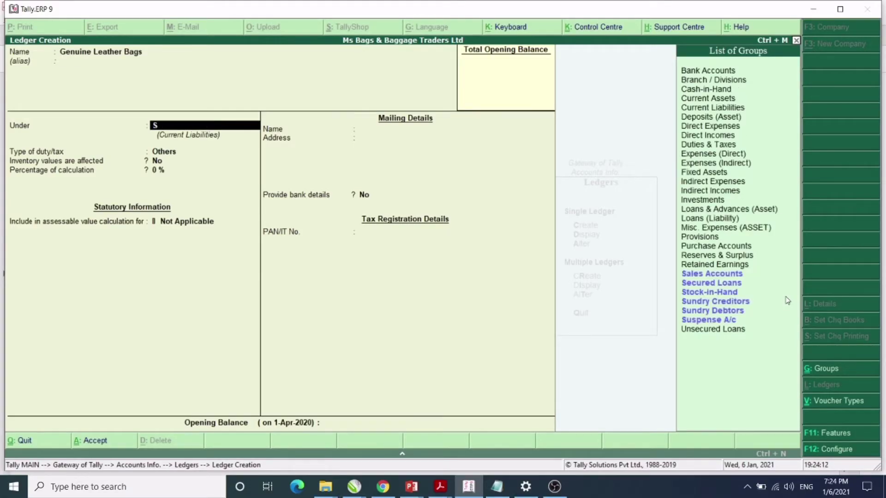
click(787, 301)
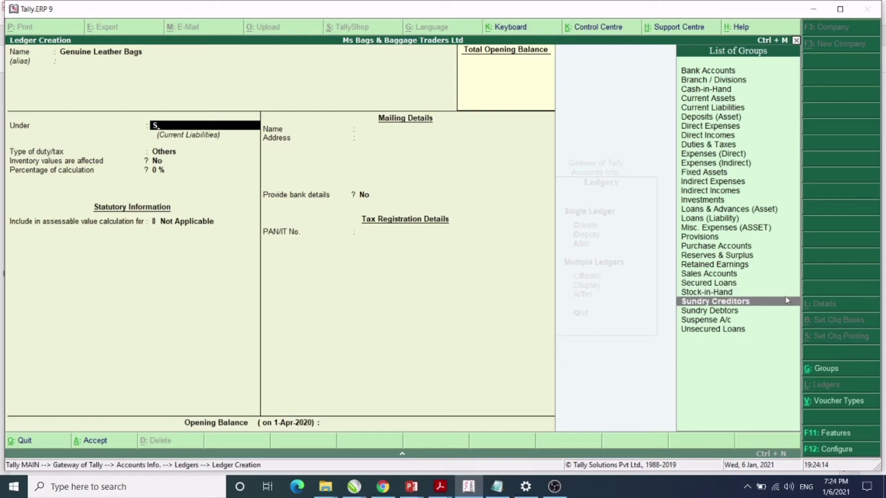
key(Return)
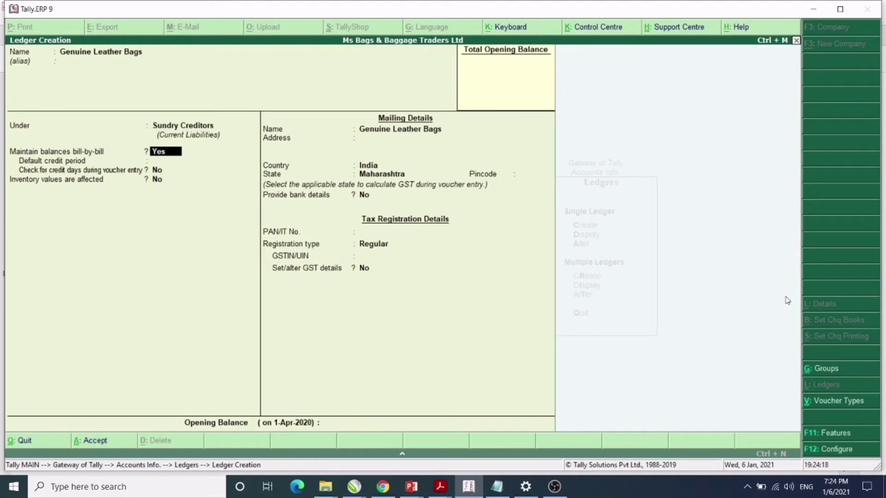
key(Return)
key(Return)
key(Return)
key(Return)
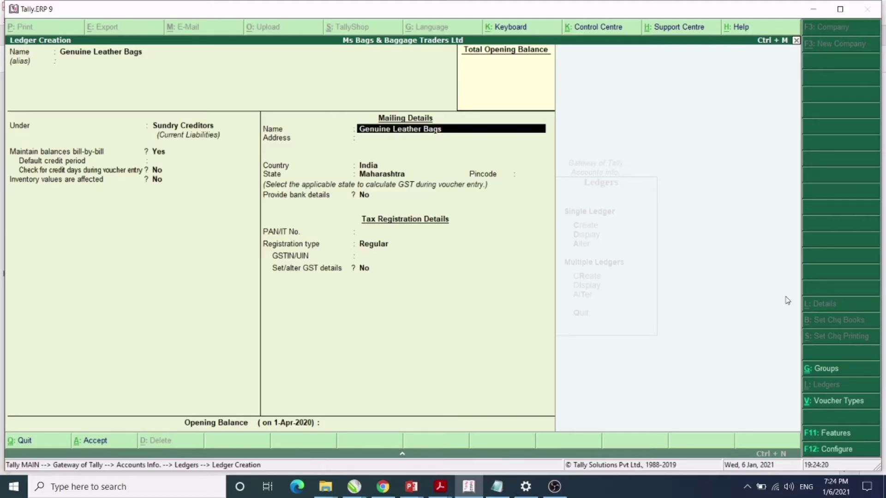
key(Return)
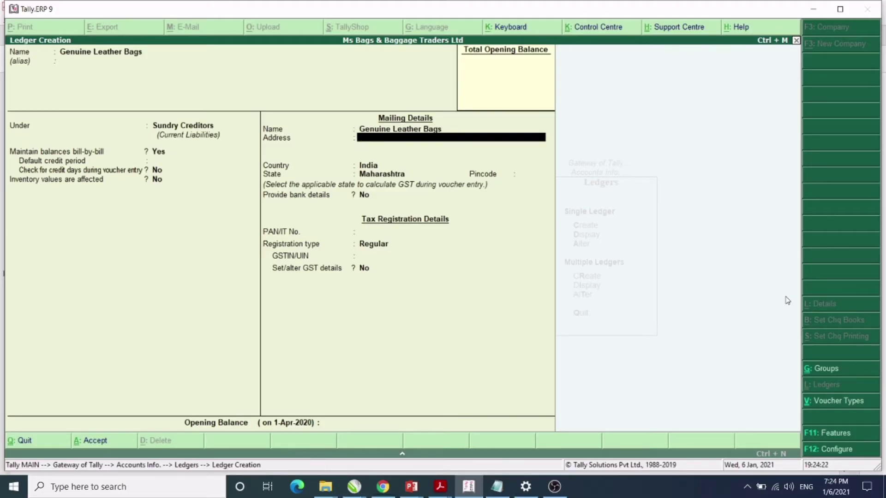
key(alt+Tab)
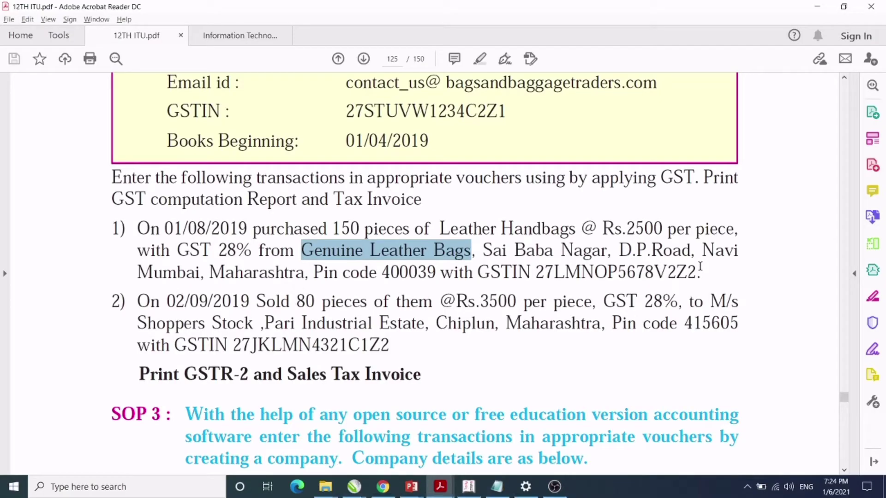
key(alt+Tab)
text(Sa)
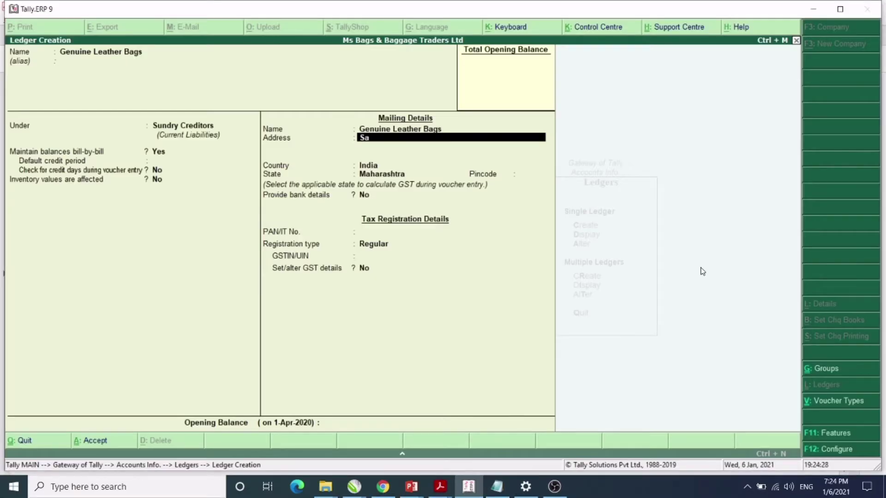
text(i Baba Nagar , Dp Road)
key(Return)
text(N)
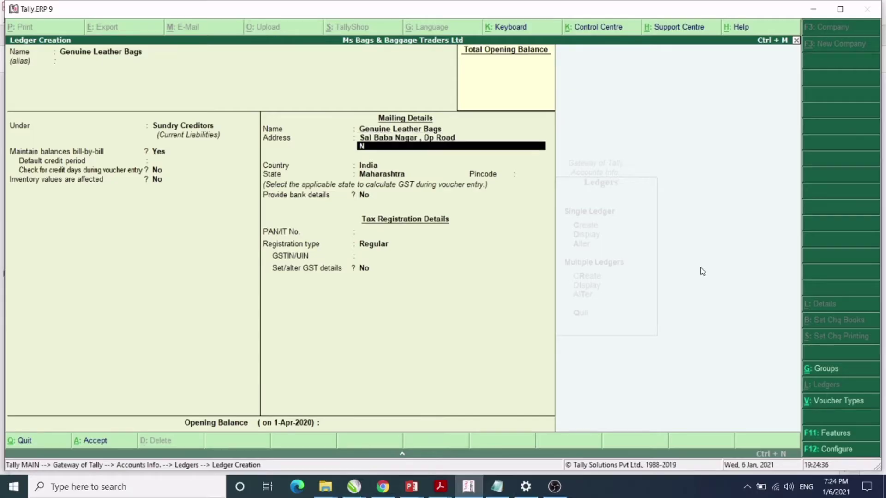
text(avi Mumbai)
key(Return)
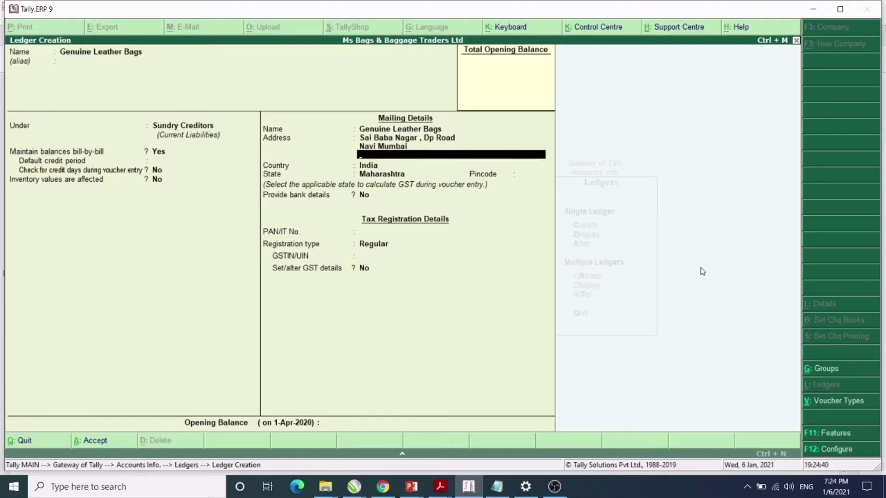
key(Return)
key(Return)
key(Return)
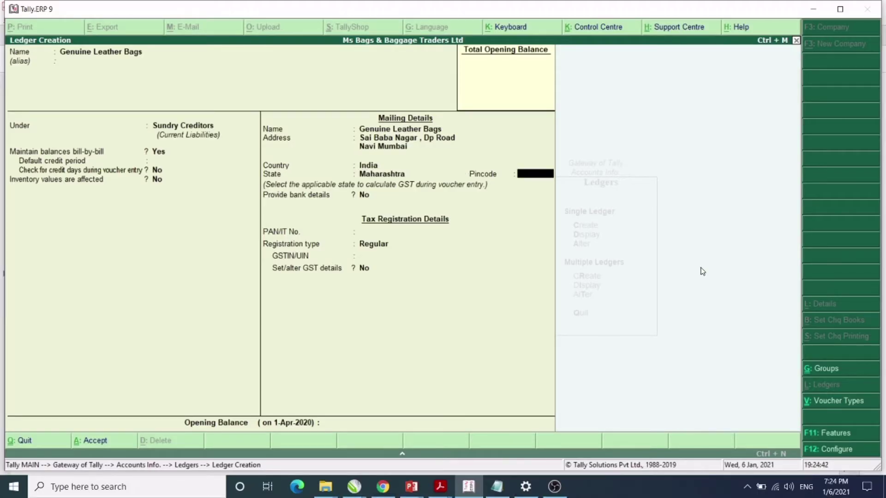
key(alt+Tab)
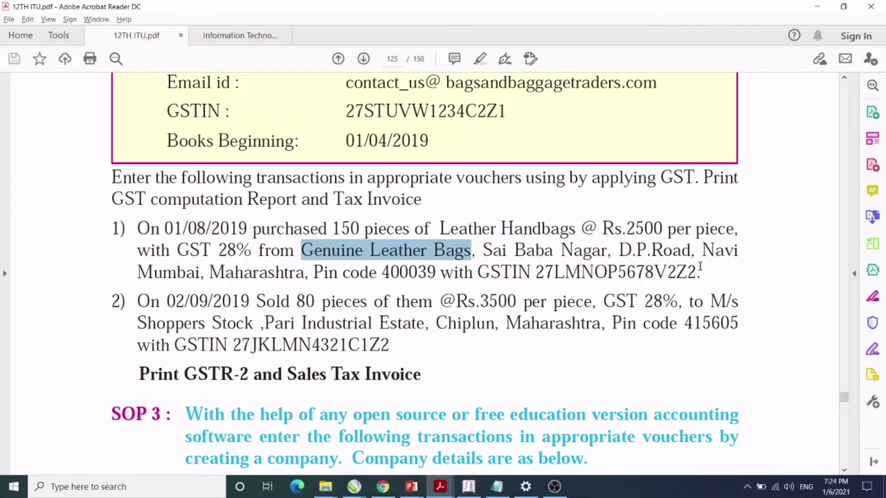
key(alt+Tab)
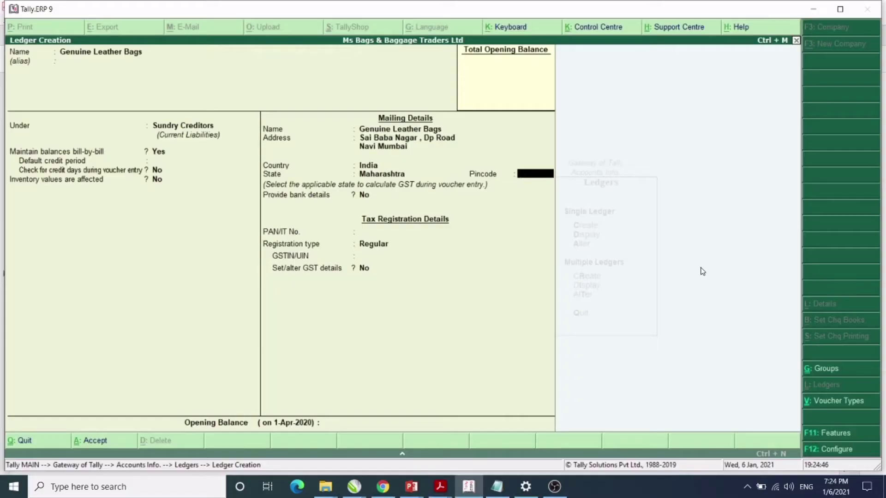
text(400039)
key(Return)
key(Return)
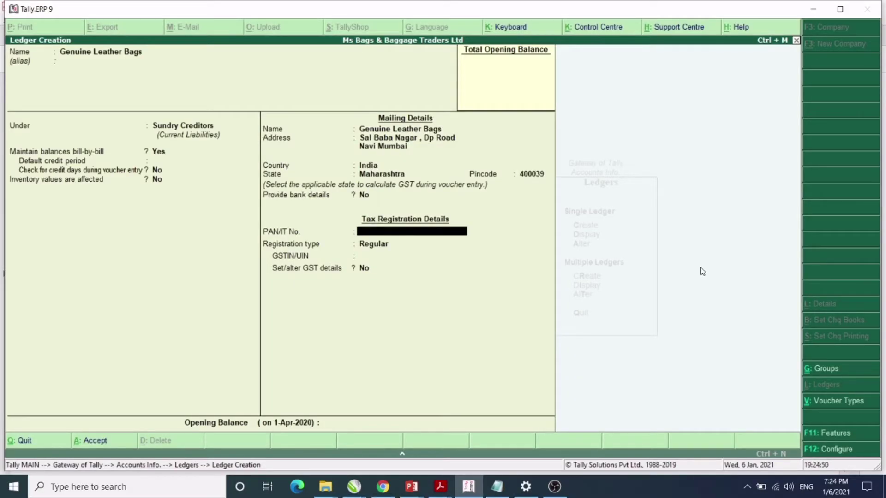
key(Return)
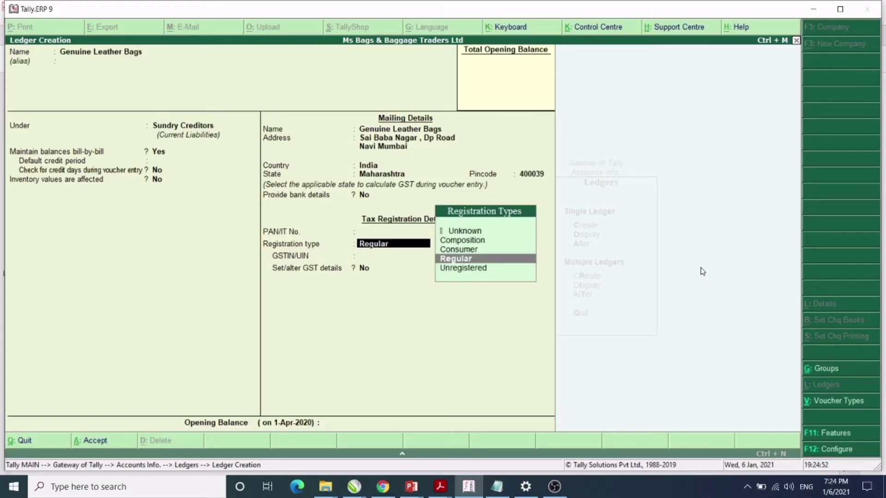
key(Return)
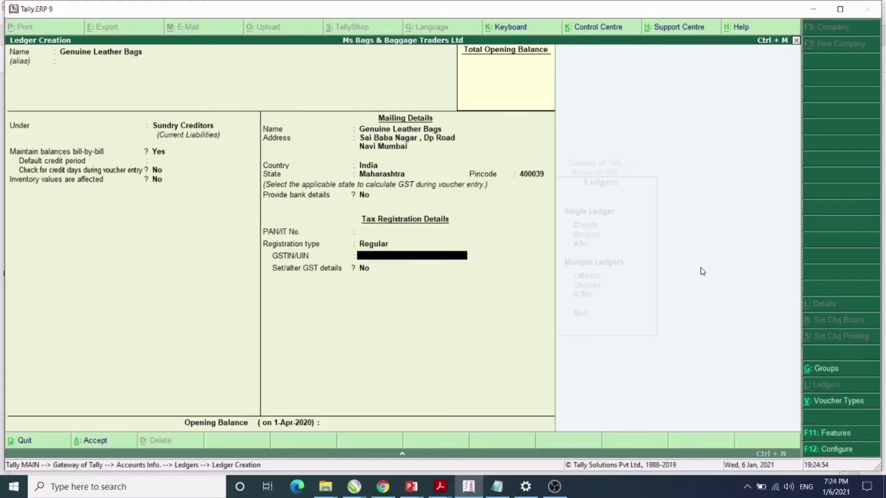
Type the supplier's GSTIN as shown in the PDF.
key(alt+Tab)
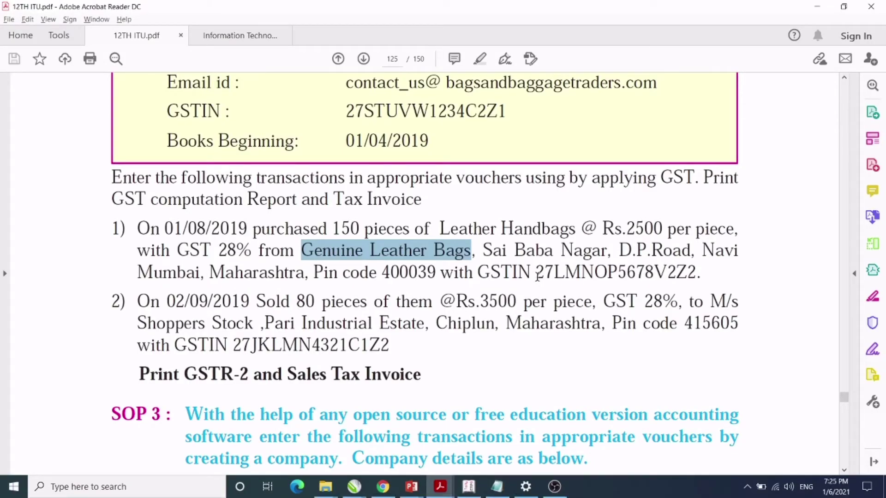
key(alt+Tab)
text(27LM)
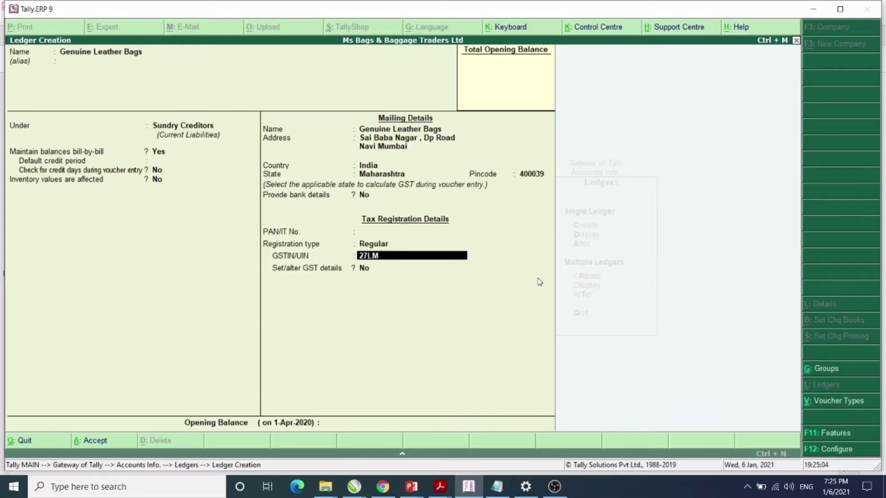
text(NOP)
key(alt+Tab)
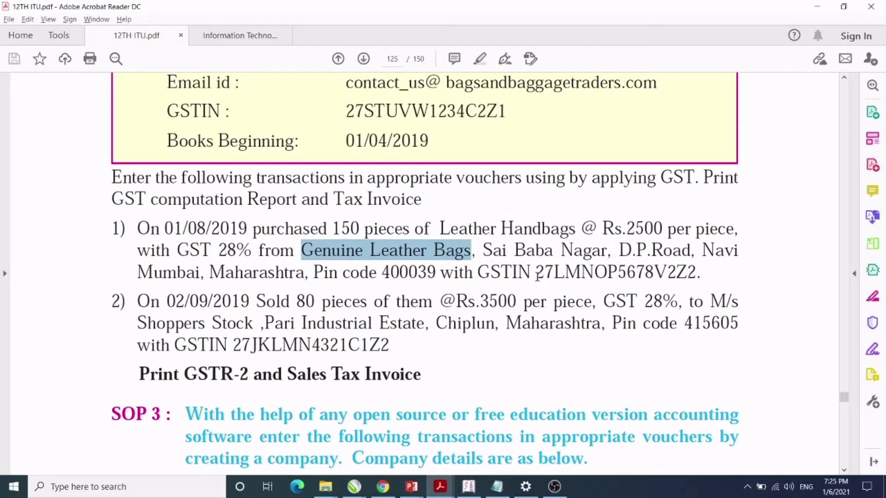
key(alt+Tab)
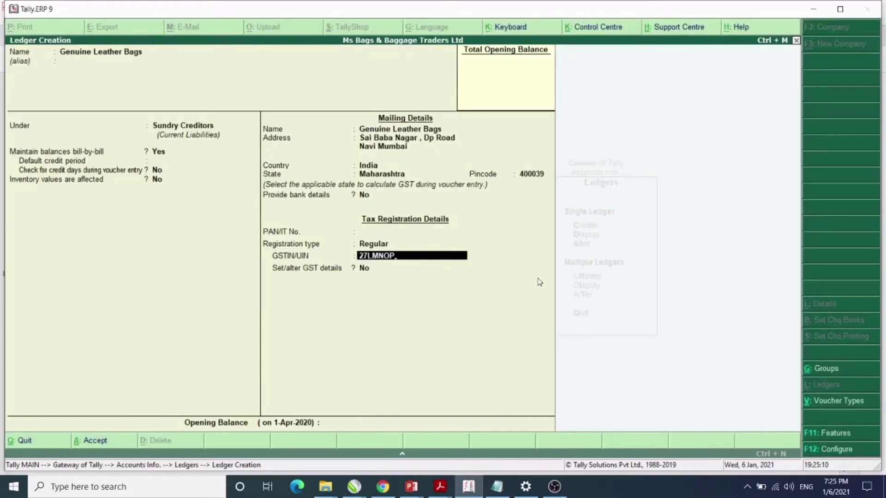
text(5678V2Z2)
key(Return)
key(Return)
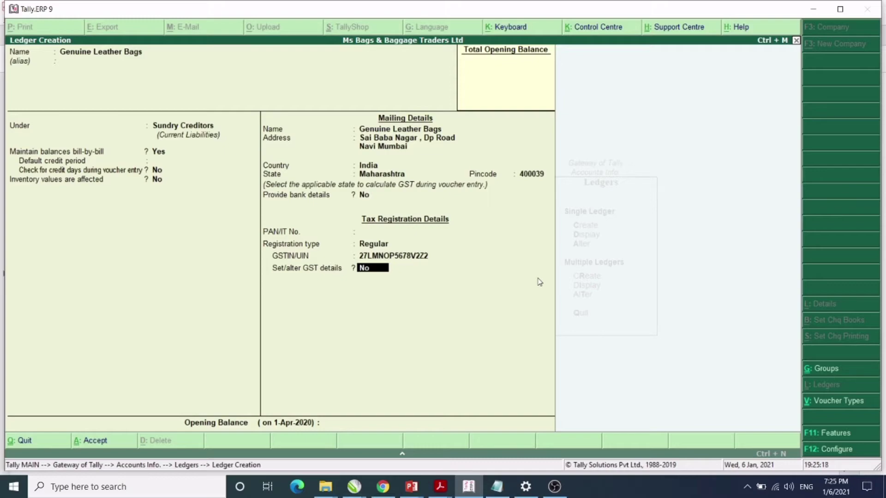
Set GST details to Regular with party type Not Applicable, then save the ledger.
key(y)
key(Return)
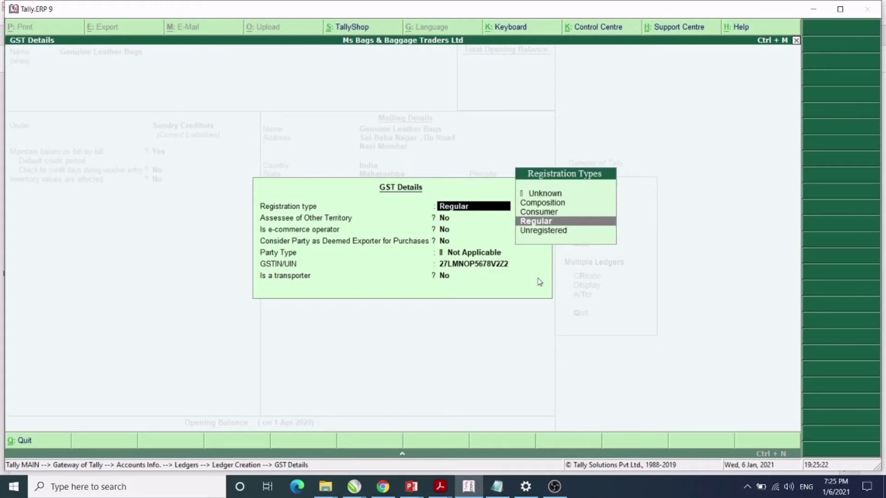
key(Return)
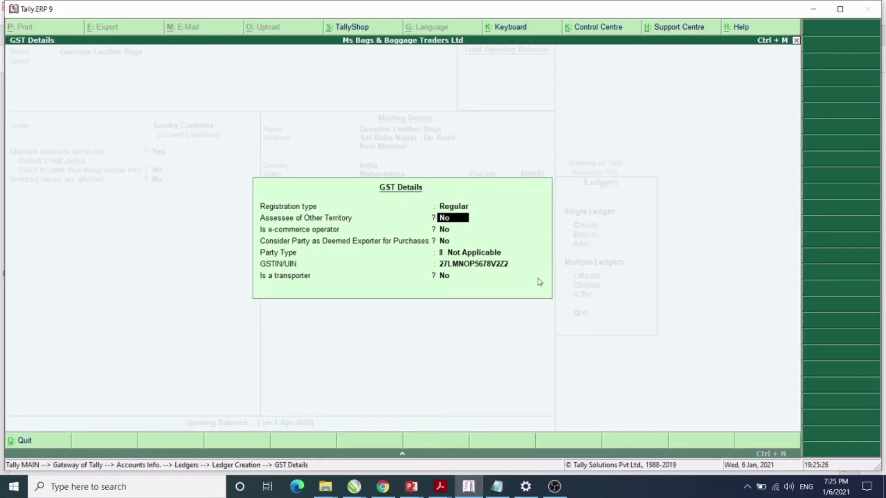
key(Return)
key(Return)
key(Return)
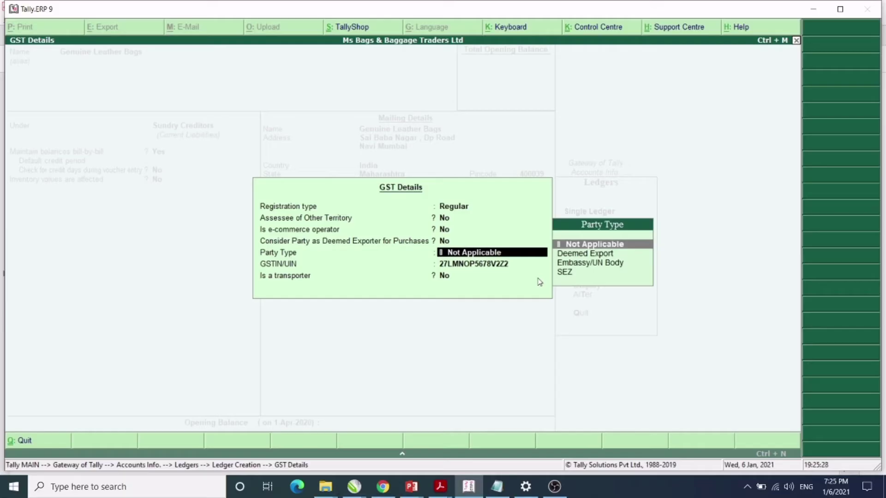
key(Return)
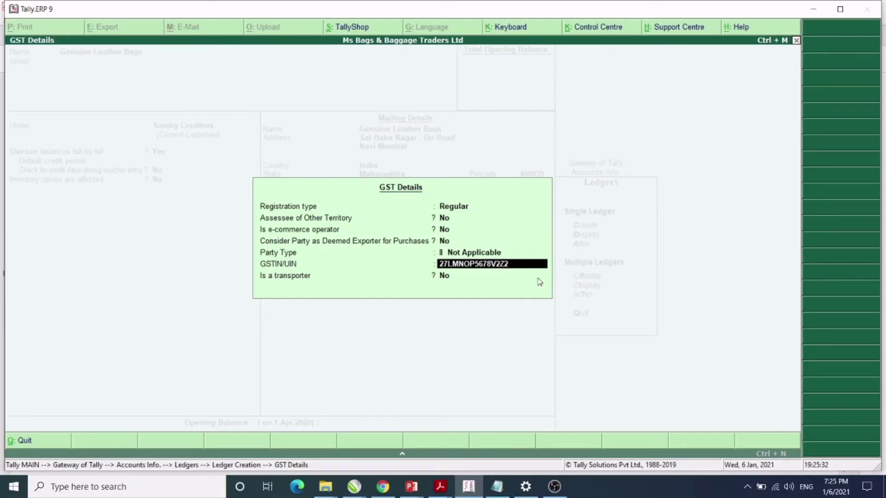
key(Return)
key(Return)
key(Return)
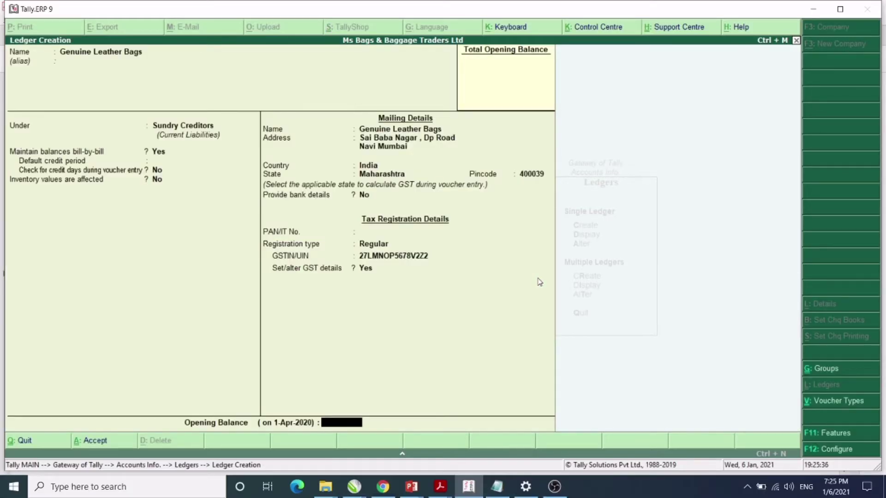
key(Return)
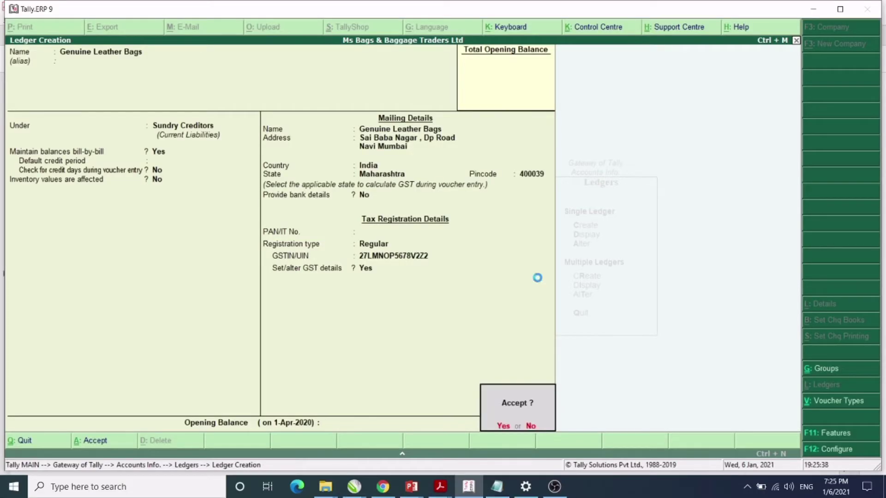
key(Return)
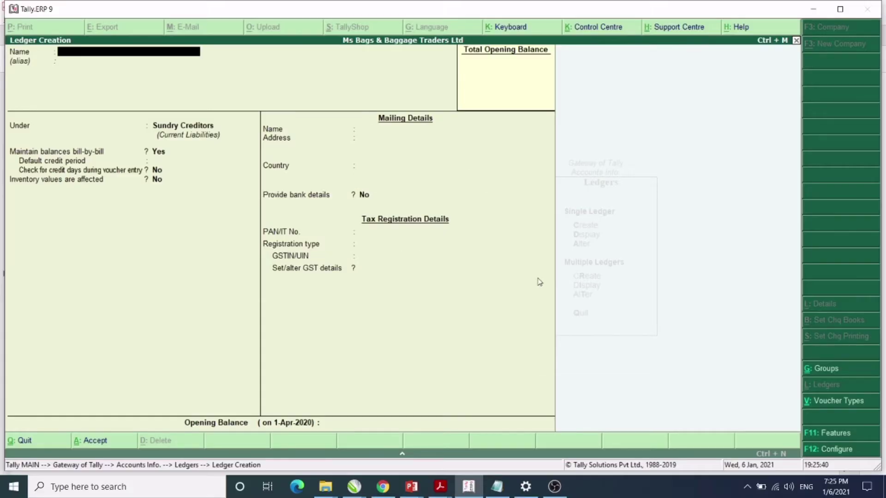
Create a Purchase A/c ledger under Purchase Accounts, keeping inventory affected and GST applicable.
text(Purchase a)
key(Return)
key(Return)
text(P)
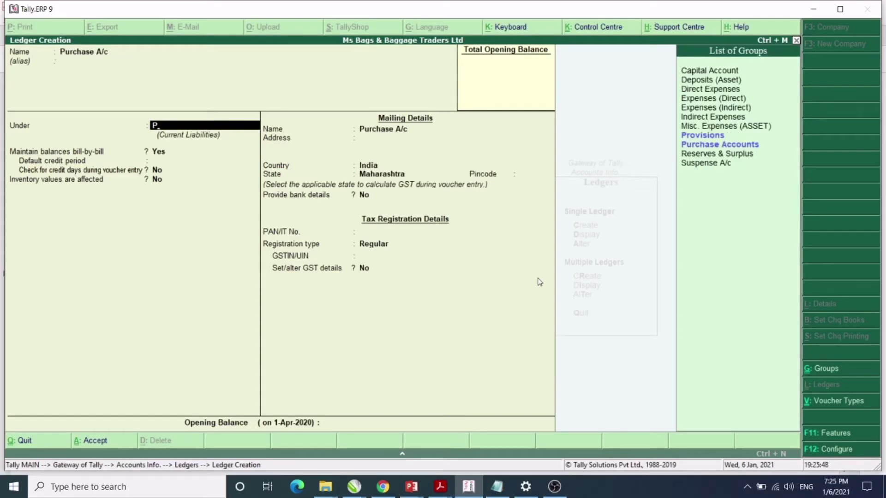
key(Down)
key(Down)
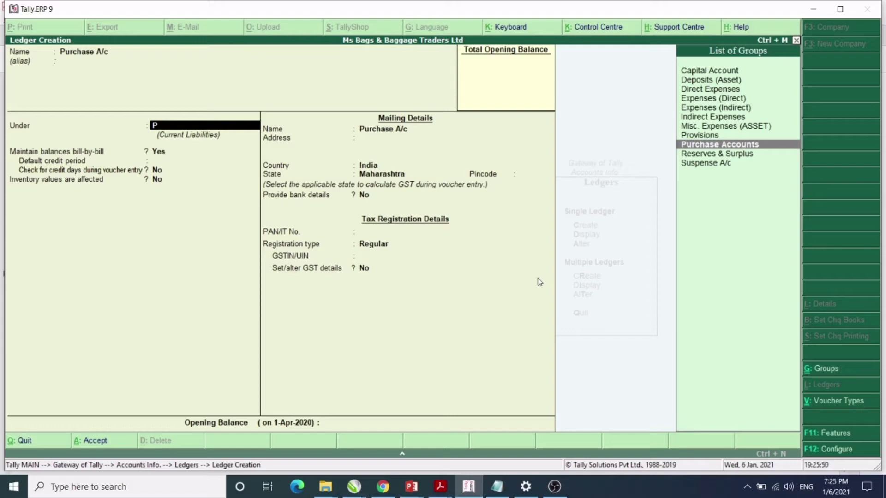
key(Return)
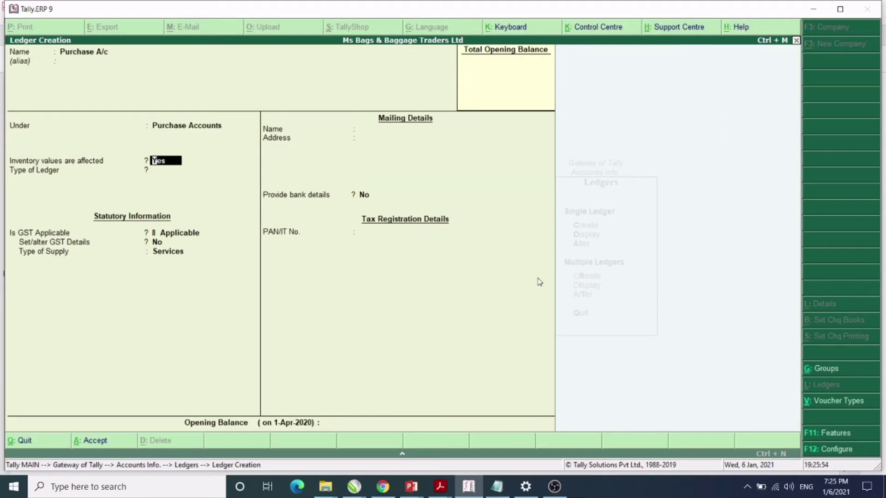
key(Return)
key(Return)
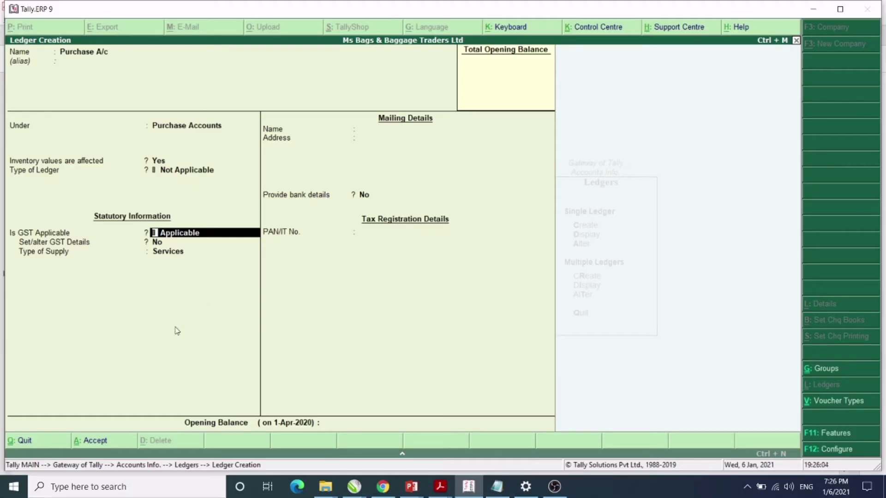
key(Return)
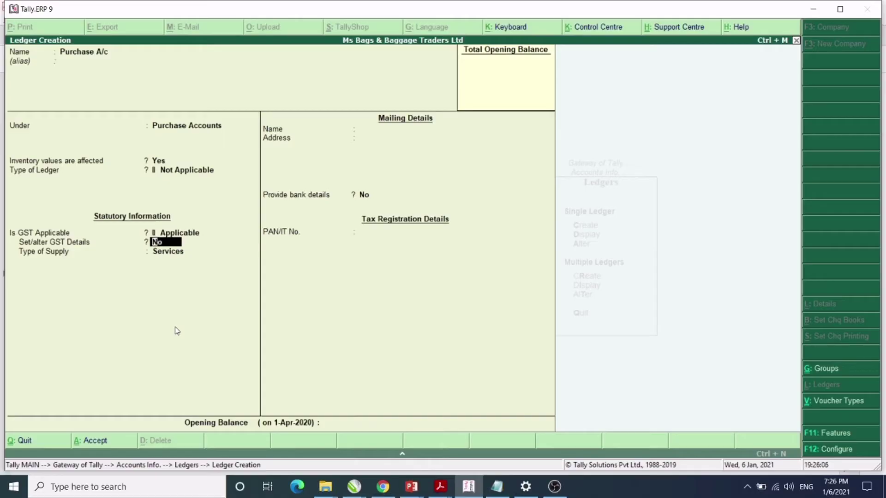
Turn on GST details and enter description Leather Bags with HSN/SAC 400022020.
text(yes)
key(Return)
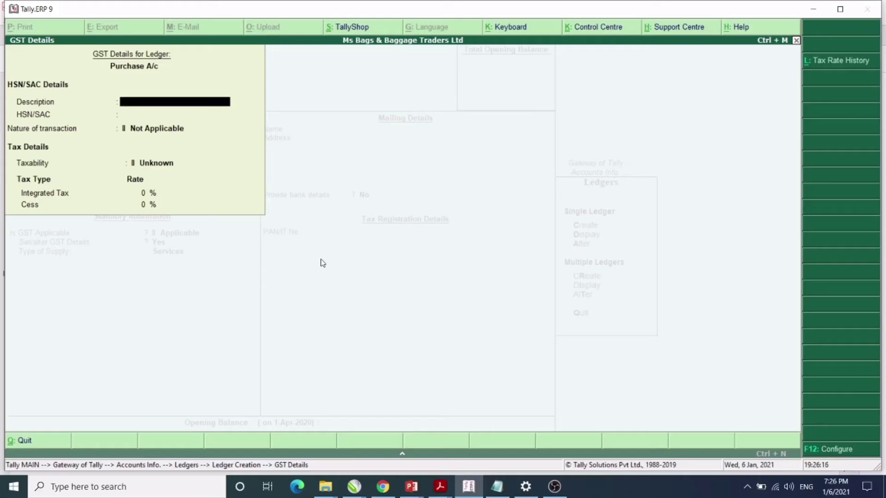
text(Leather Bags)
key(Return)
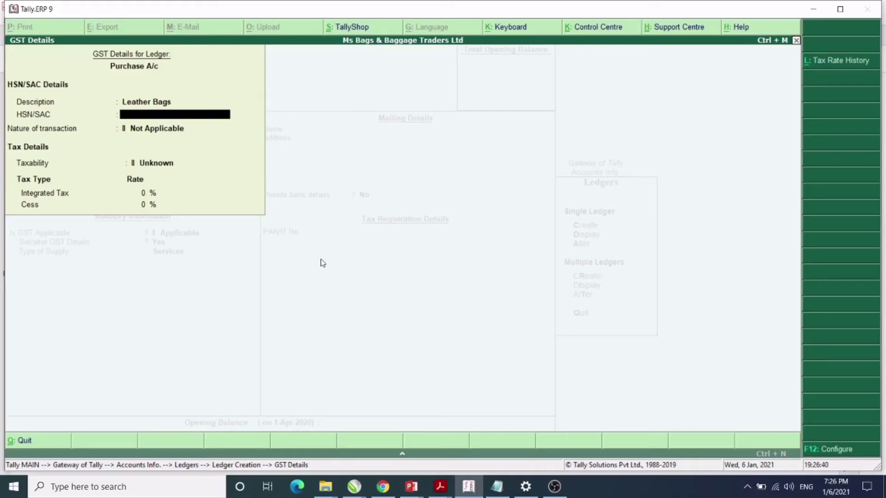
text(022020)
key(Return)
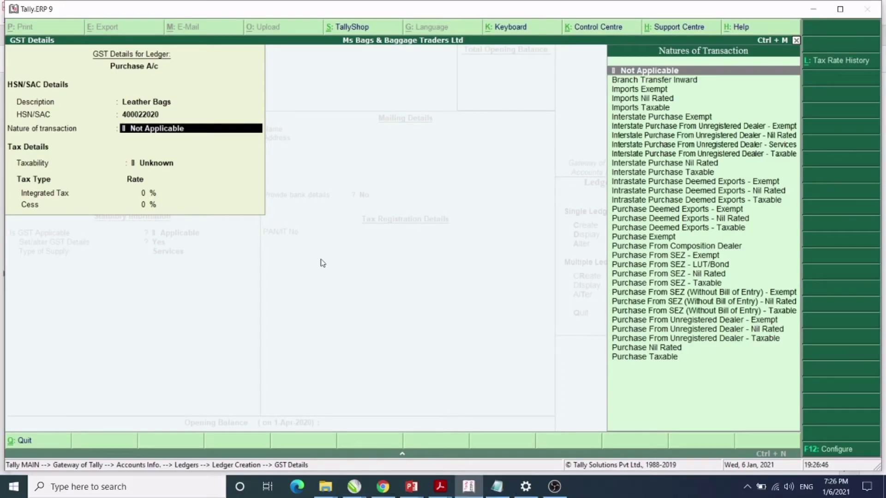
Set Purchase Taxable at 28% integrated tax and supply type Goods, then save the ledger.
key(Down)
key(Down)
key(Down)
key(Down)
key(Down)
key(Down)
key(Down)
key(Down)
key(Down)
key(Down)
key(Down)
key(Down)
key(Down)
key(Down)
key(Down)
key(Down)
key(Down)
key(Down)
key(Down)
key(Down)
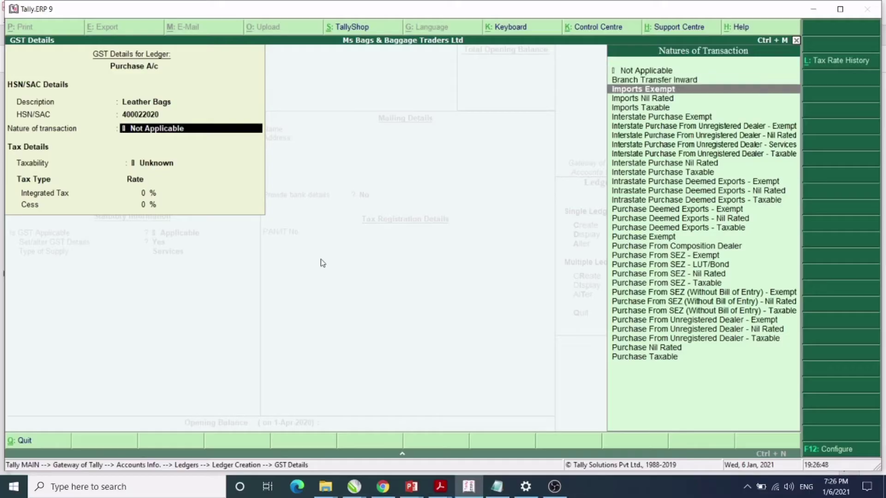
key(Down)
key(Down)
key(Down)
key(Down)
key(Down)
key(Down)
key(Down)
key(Down)
key(Down)
key(Down)
key(Down)
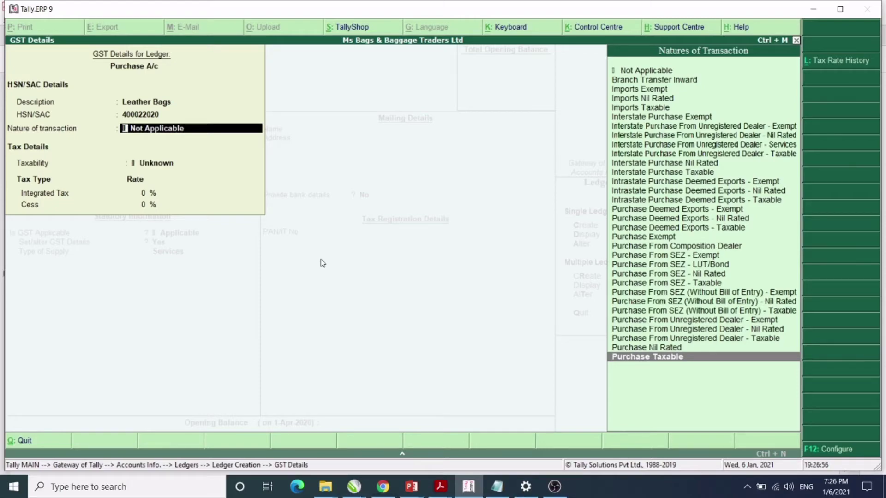
key(Return)
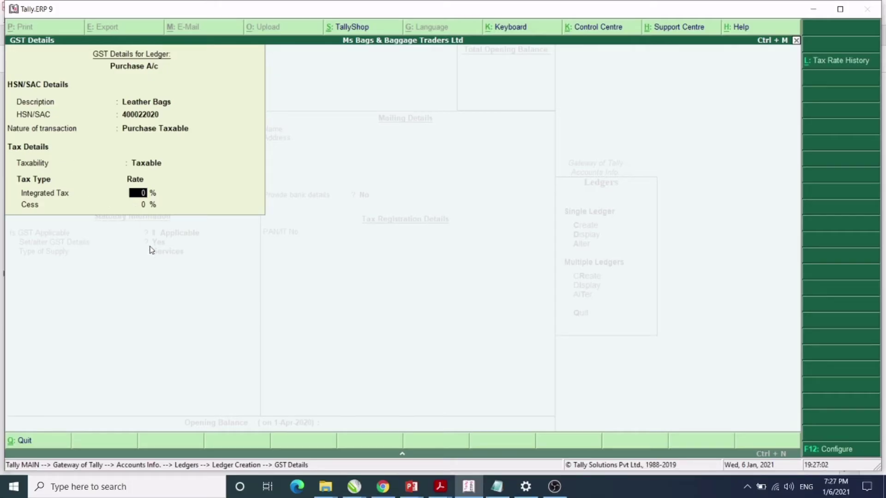
text(28)
key(Return)
key(Return)
key(Up)
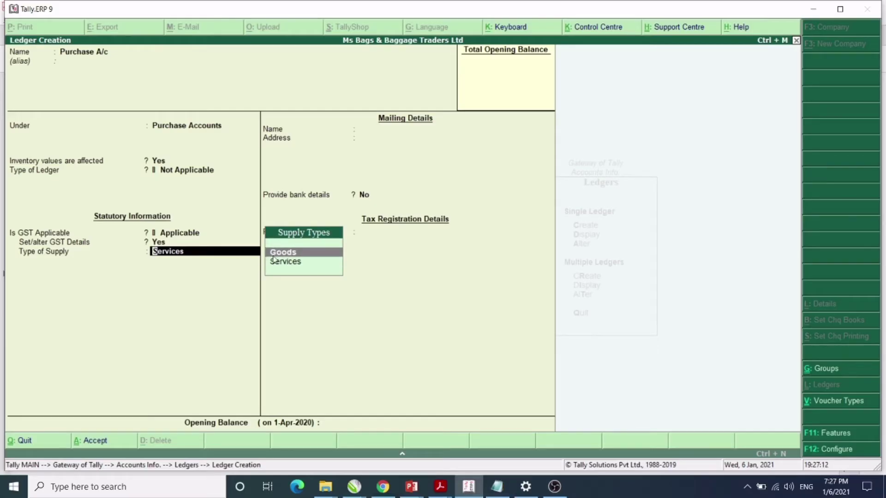
key(Return)
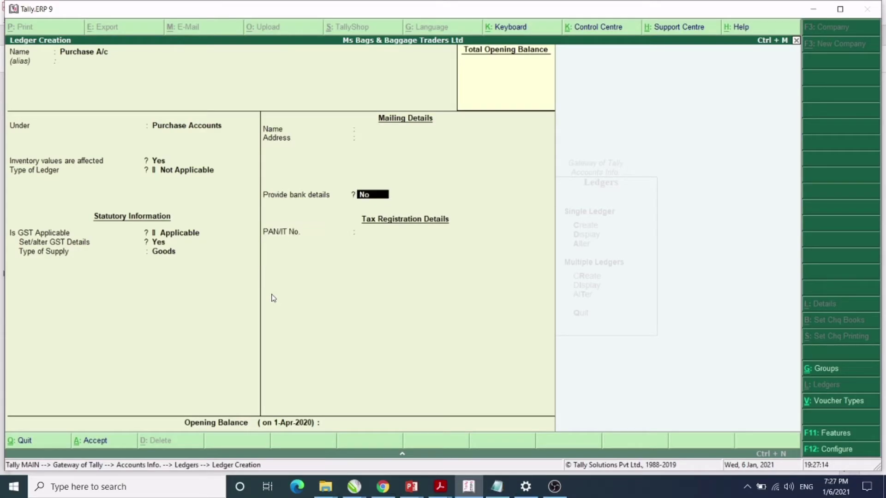
key(Return)
key(Return)
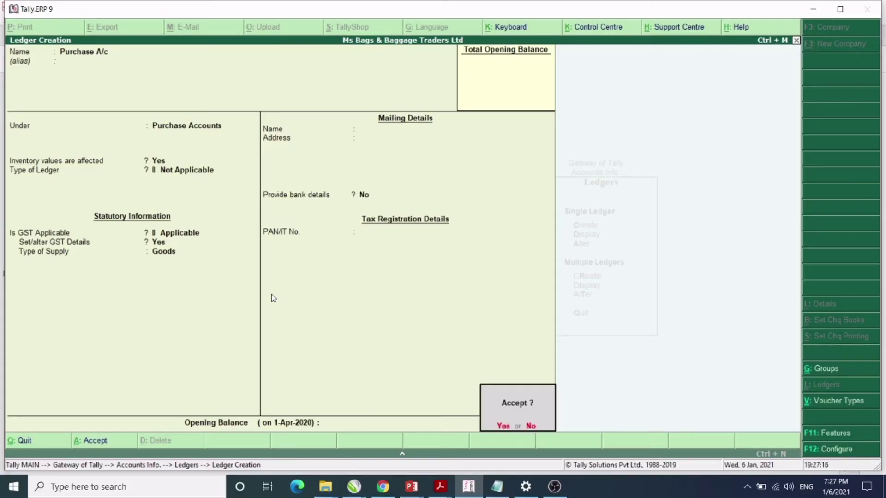
key(Return)
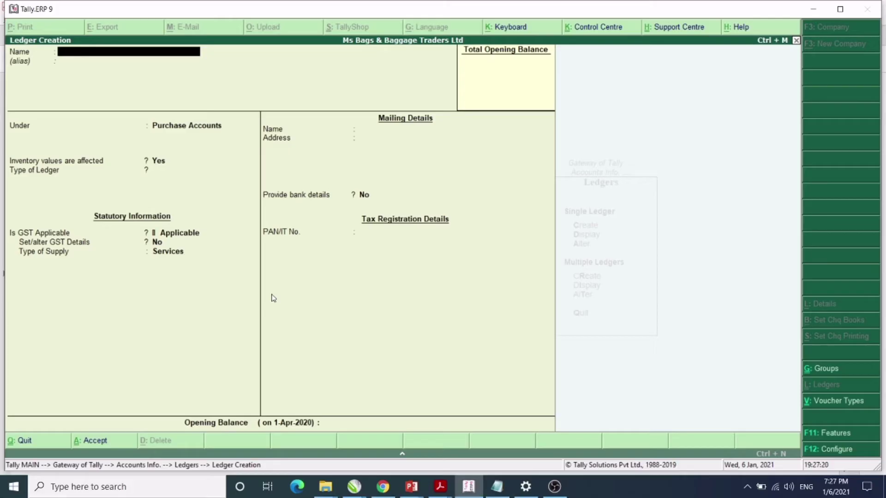
Create a Sales A/c ledger under Sales Accounts, GST applicable, with GST details set to Yes.
text(Sales A/c)
key(Return)
key(Return)
text(s)
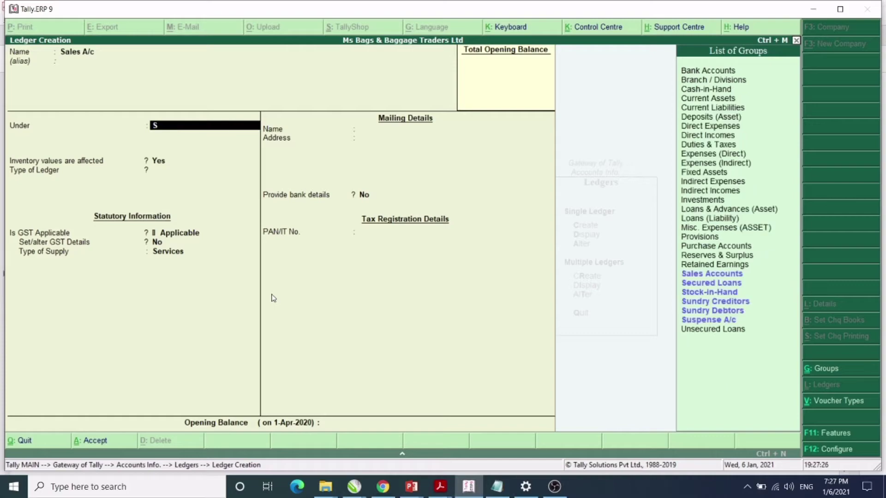
text(a)
key(Return)
key(Return)
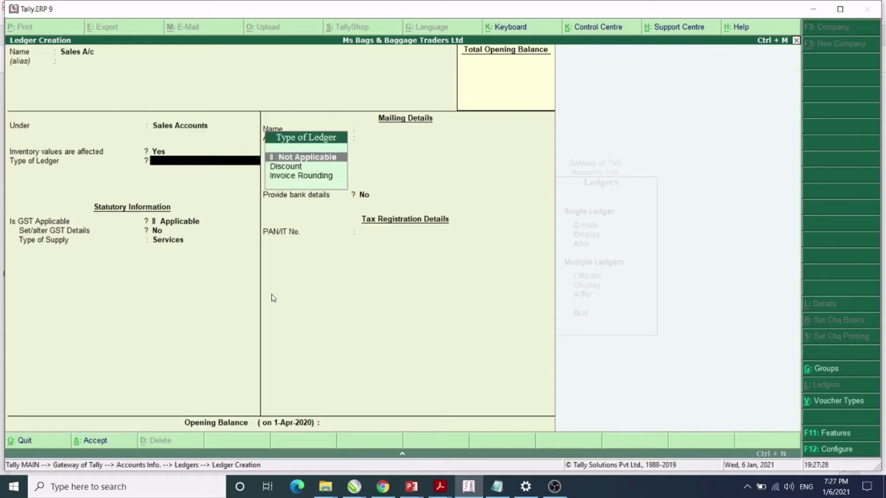
key(Return)
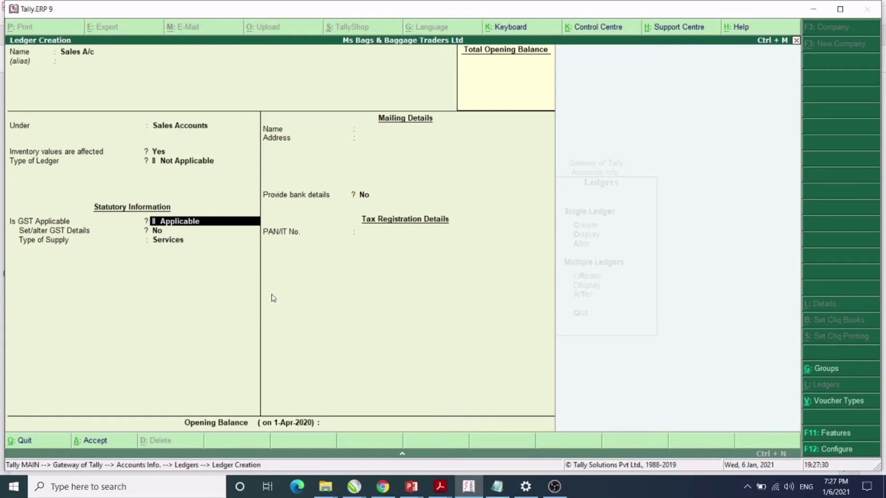
key(Return)
text(yes)
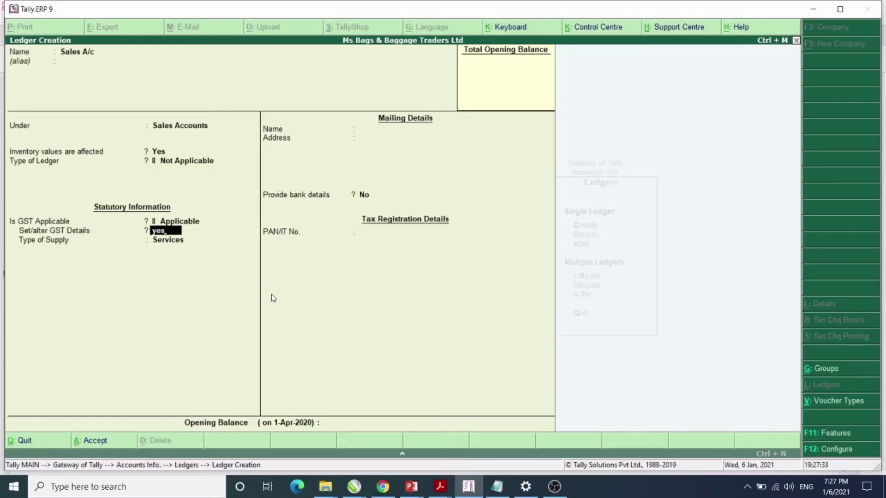
key(Return)
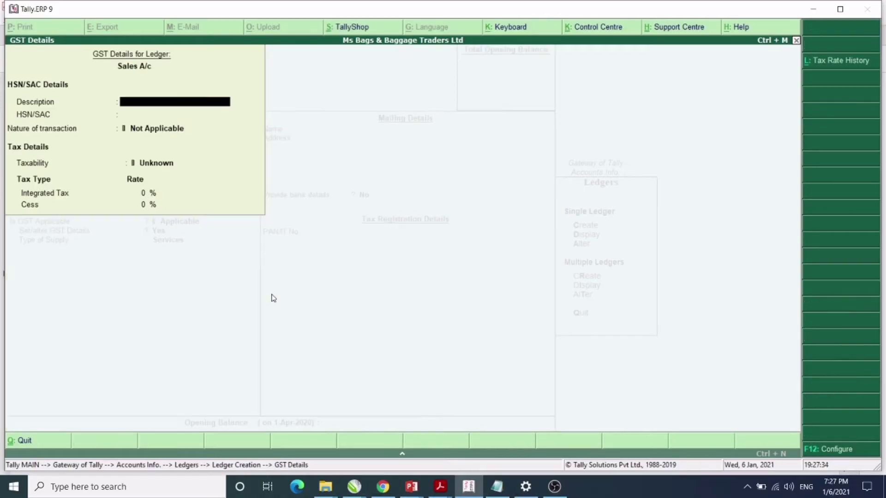
text(Leather bags)
key(Return)
key(Return)
key(BackSpace)
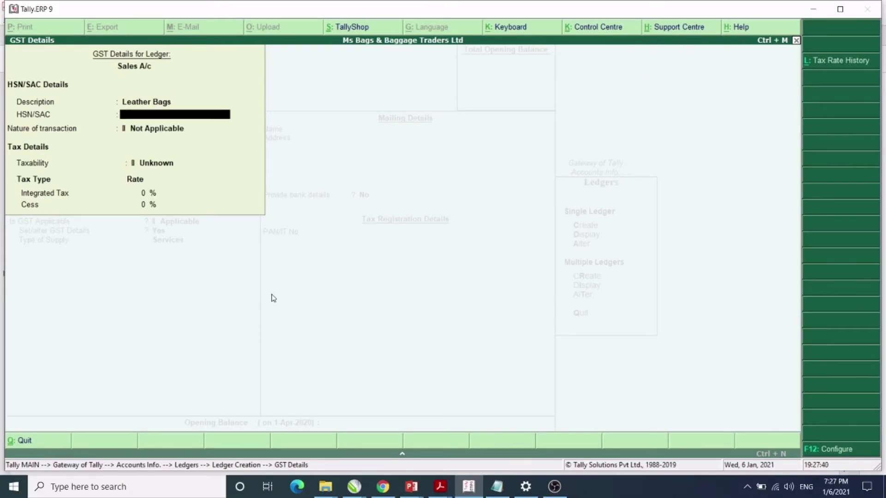
text(4000202022)
key(Return)
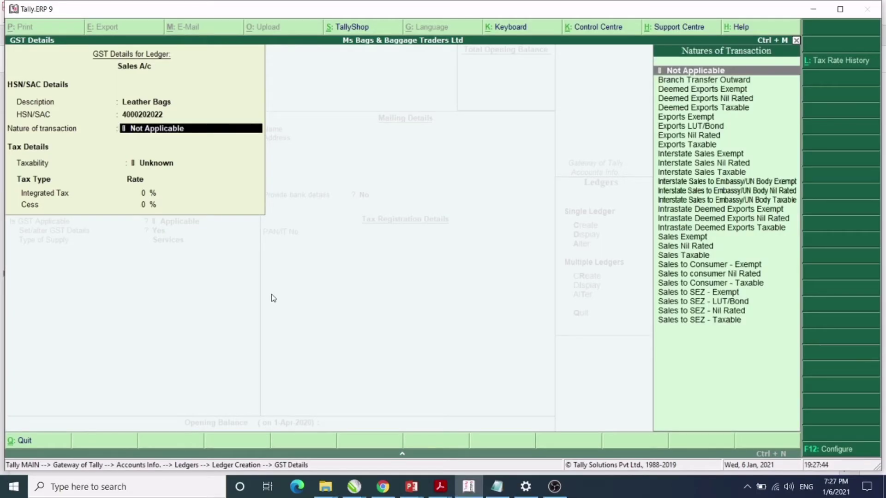
Set Sales Taxable at 28% integrated tax and supply type Goods, finishing the Sales A/c ledger.
key(Down)
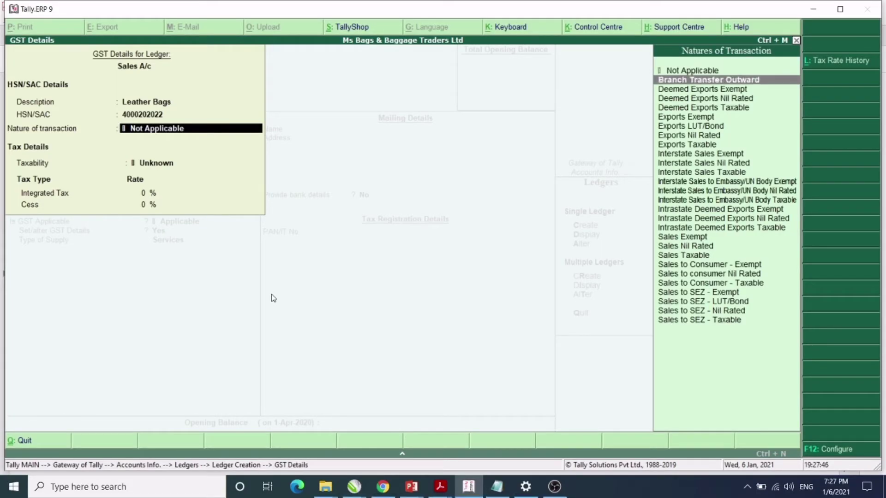
key(Down)
key(Down)
key(Down)
key(Down)
key(Down)
key(Down)
key(Down)
key(Down)
key(Down)
key(Down)
key(Down)
key(Down)
key(Down)
key(Down)
key(Down)
key(Down)
key(Down)
key(Down)
key(Down)
key(Down)
key(Up)
key(Up)
key(Up)
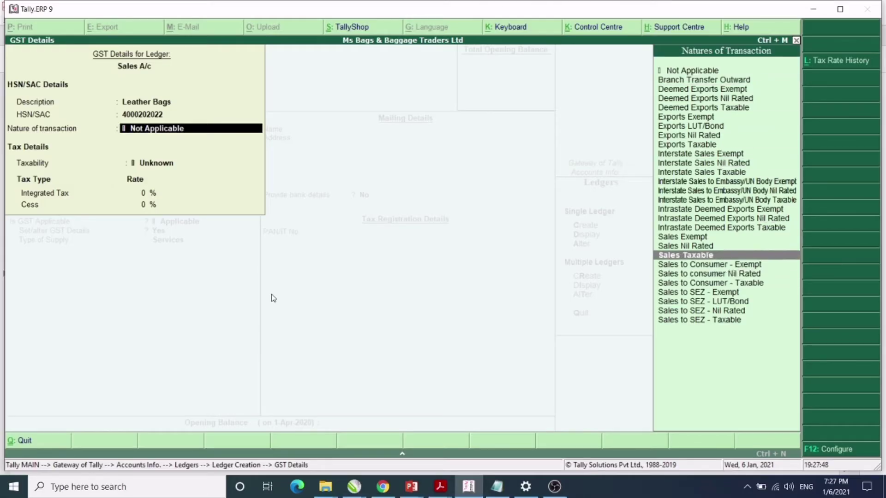
key(Return)
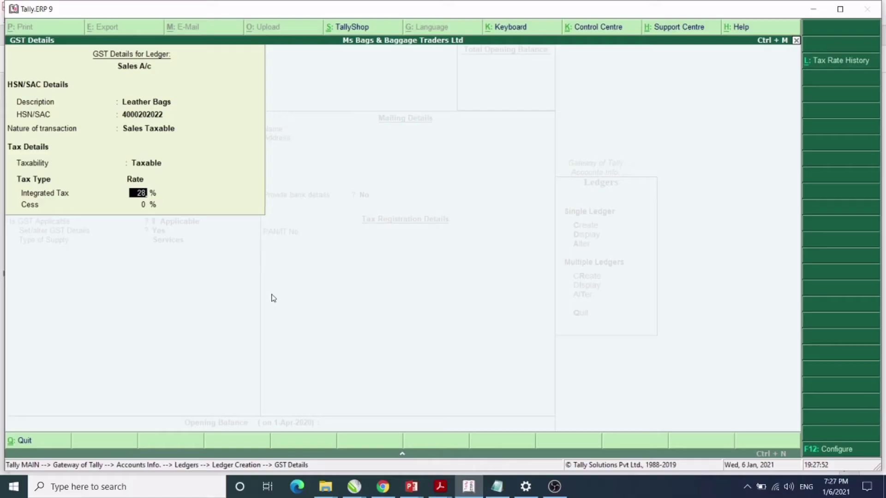
key(Return)
key(Return)
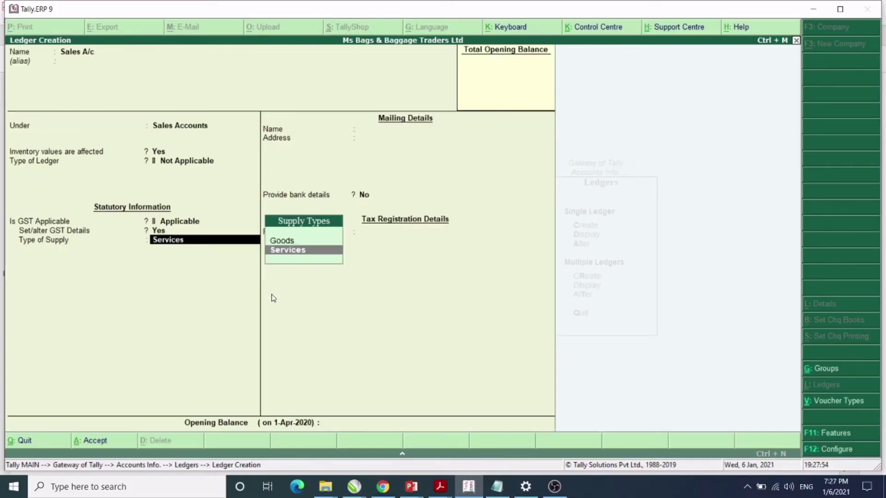
key(Up)
key(Return)
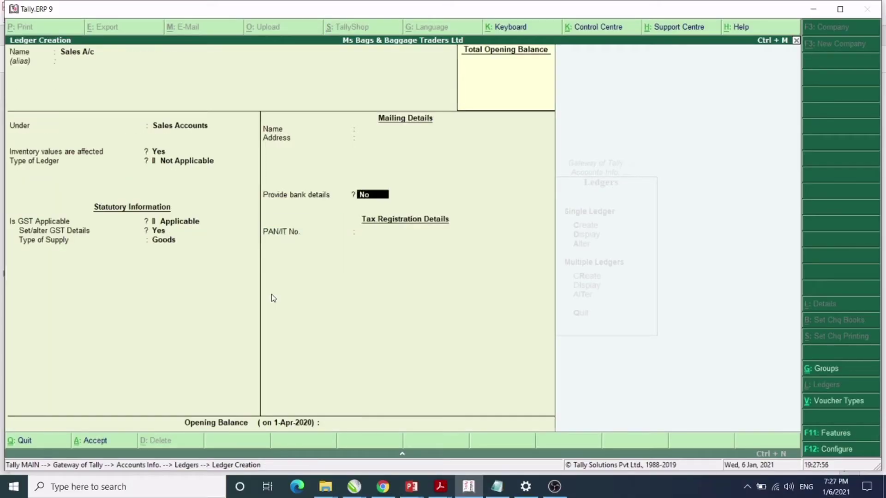
key(Return)
key(Return)
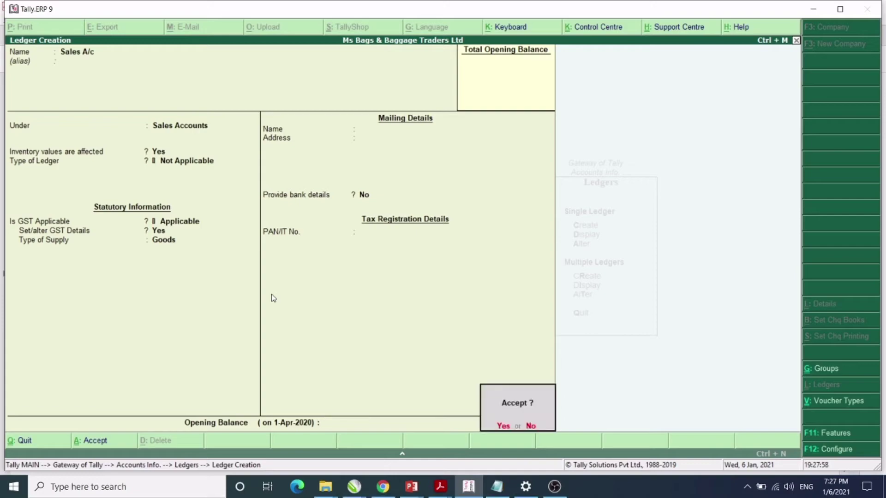
key(Return)
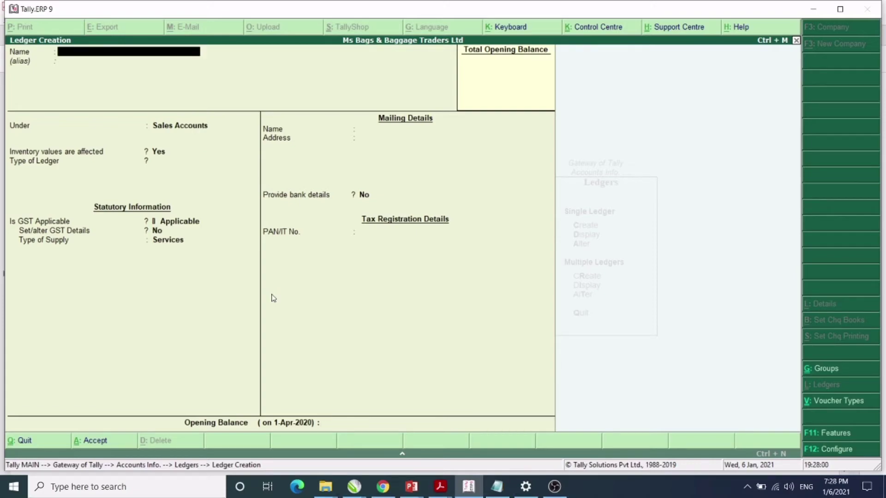
key(alt+Tab)
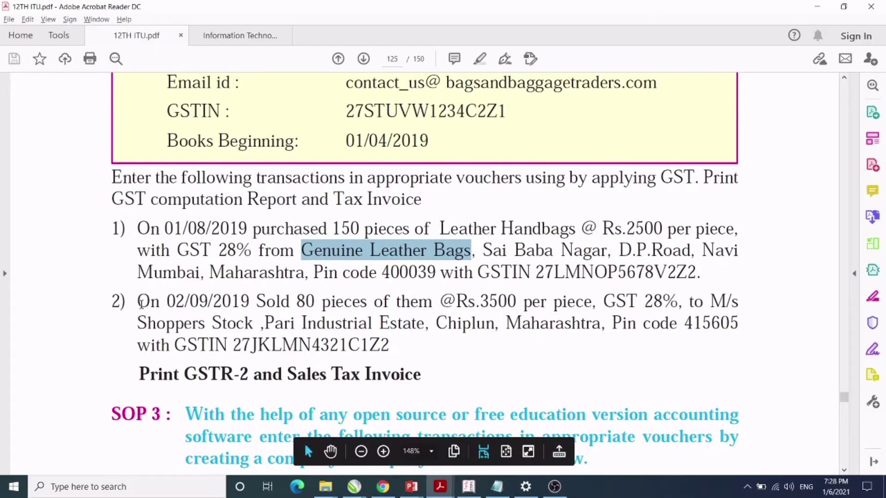
drag(138, 323, 253, 323)
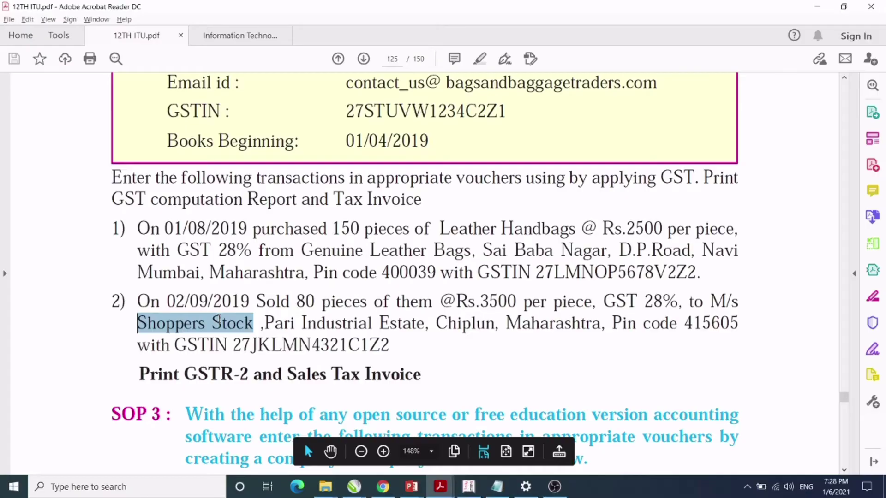
mouse_move(223, 325)
key(alt+Tab)
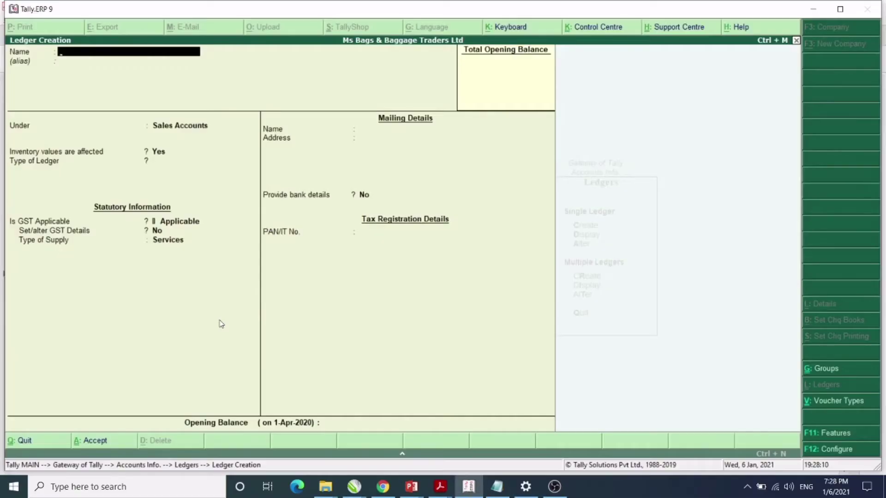
Create ledger Ms Shoppers Stock under Sundry Debtors and check the exercise PDF for its details.
text(Ms Shoppers Stock)
key(Return)
key(Return)
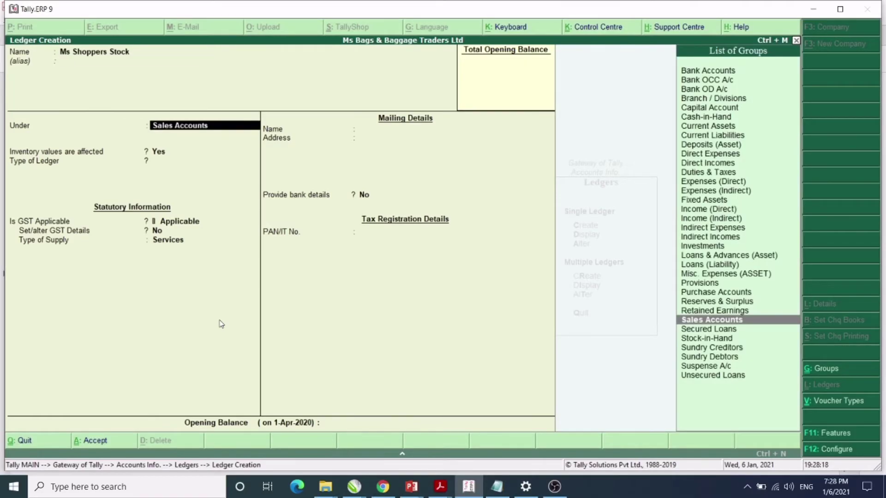
text(S)
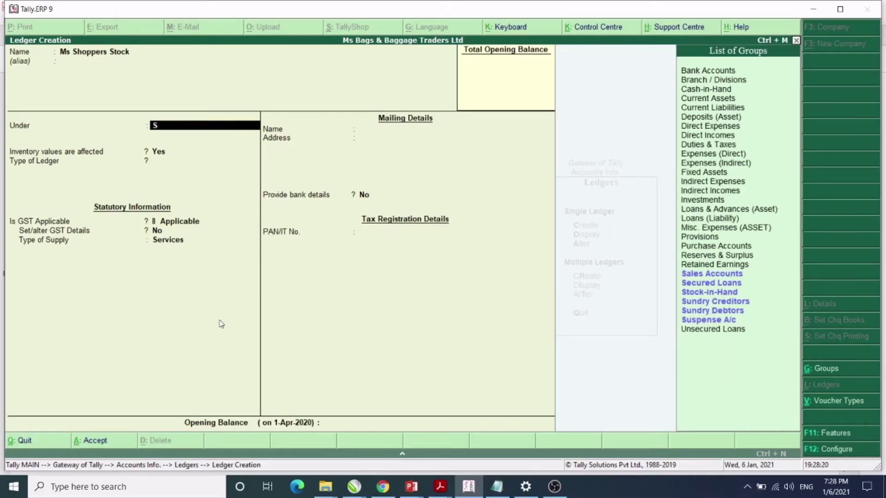
key(Down)
key(Down)
key(Down)
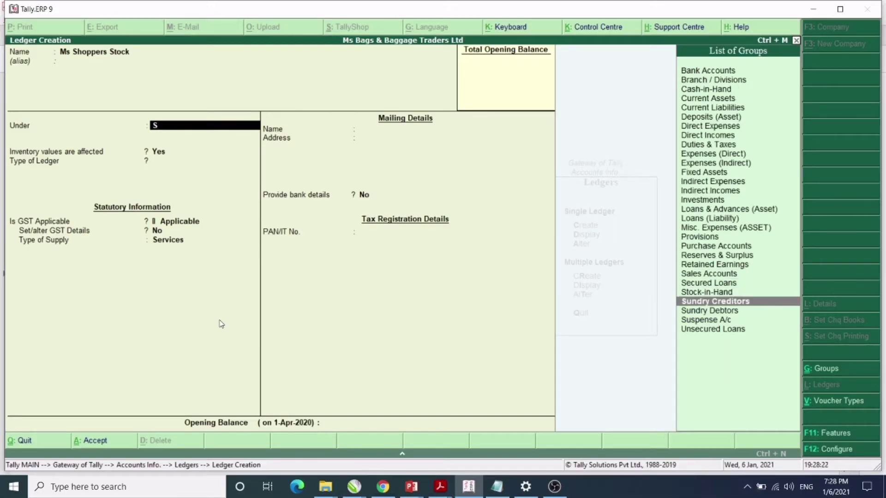
key(Down)
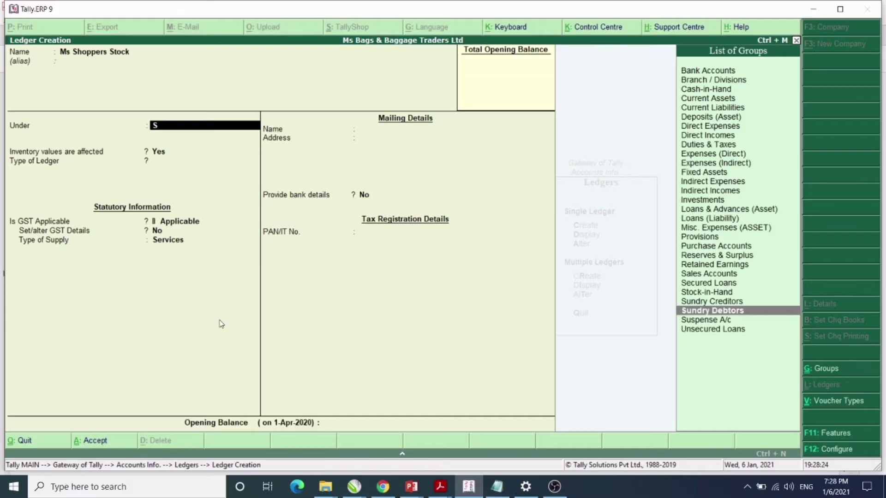
key(Return)
key(Return)
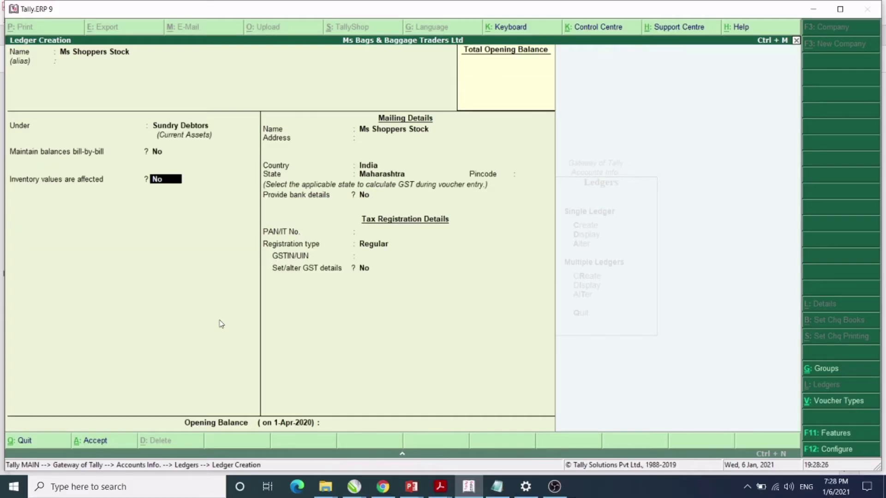
key(Return)
key(Return)
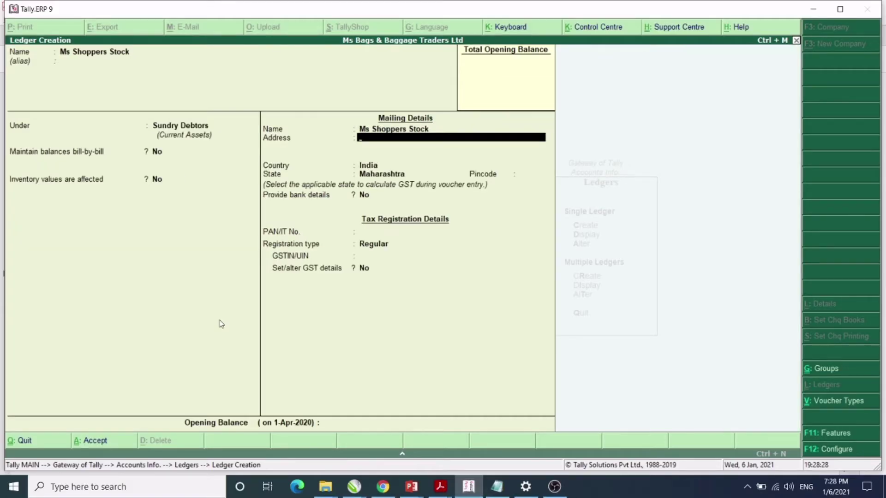
key(alt+Tab)
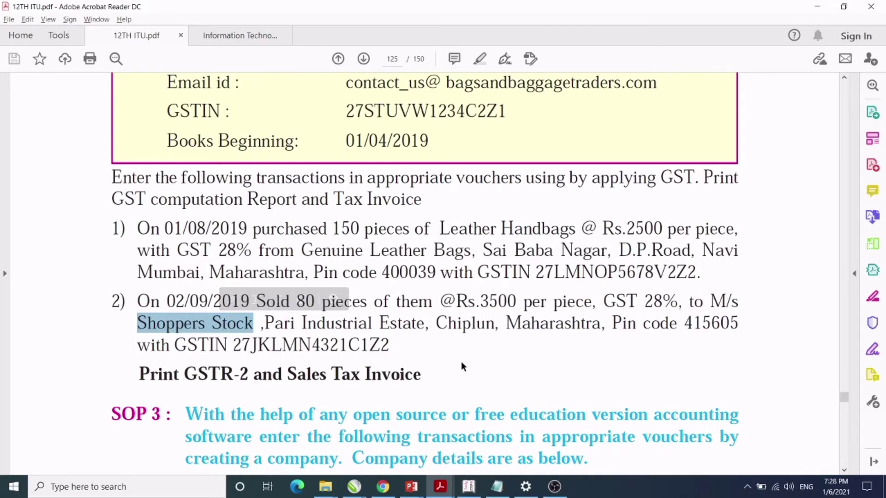
key(alt+Tab)
Enter the customer's address, state Maharashtra and pincode, keeping Regular registration type.
text(P)
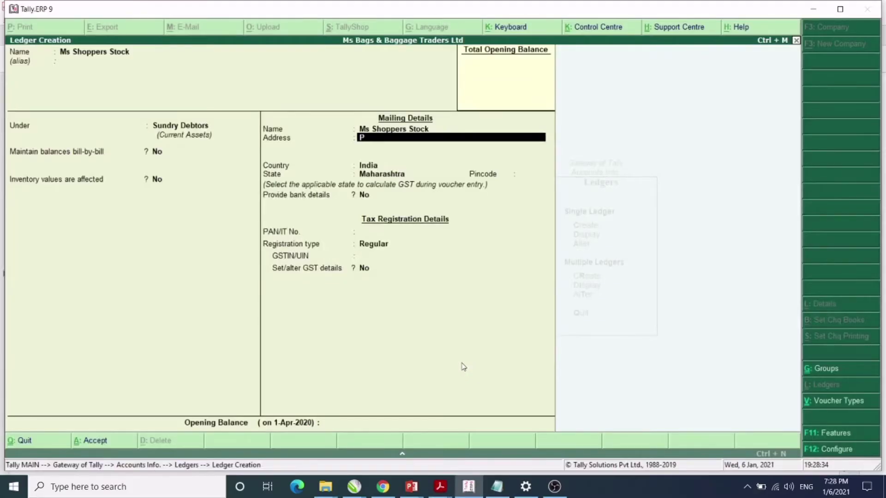
text(ari industrial Estat)
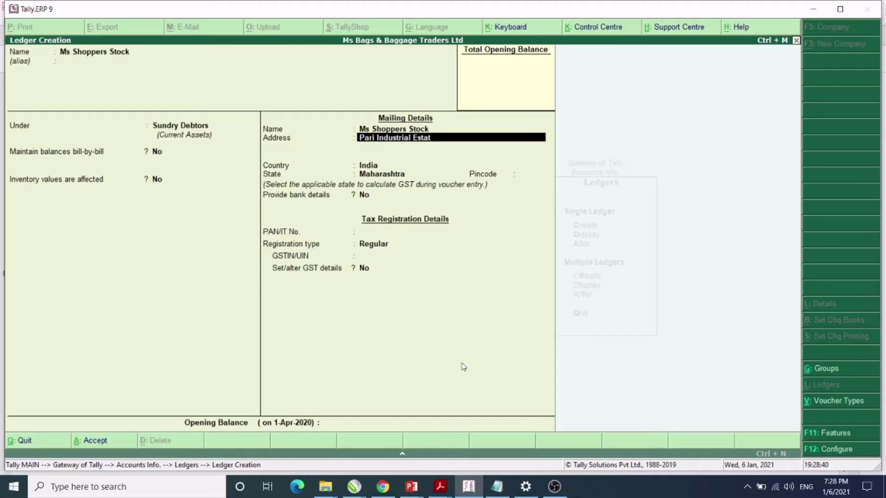
text(e Chiplun)
key(Return)
text(Ma)
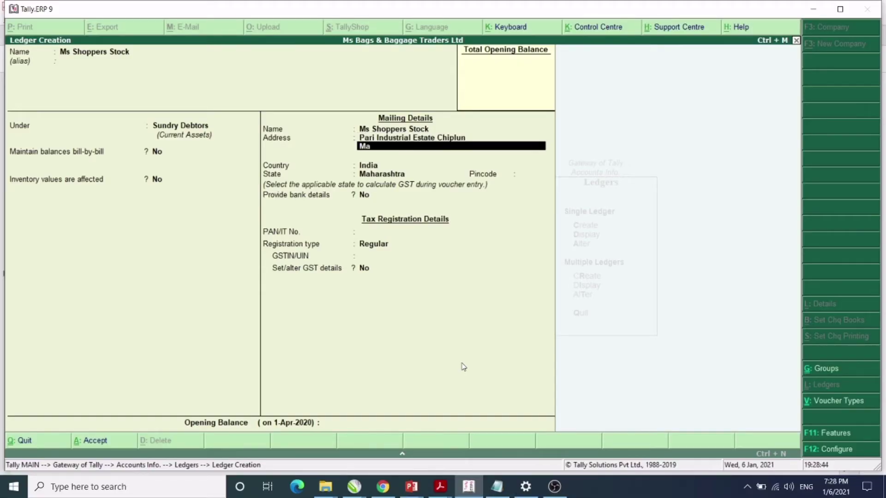
text(harashtra)
key(Return)
key(Return)
key(Return)
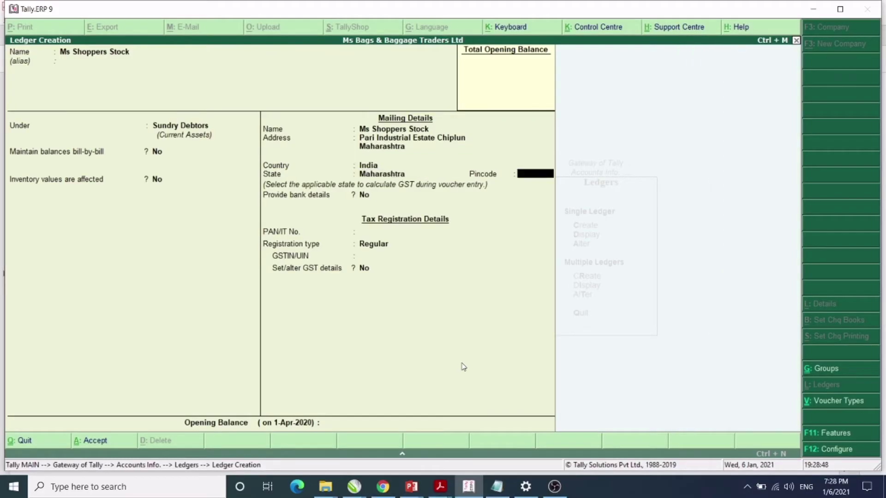
key(alt+Tab)
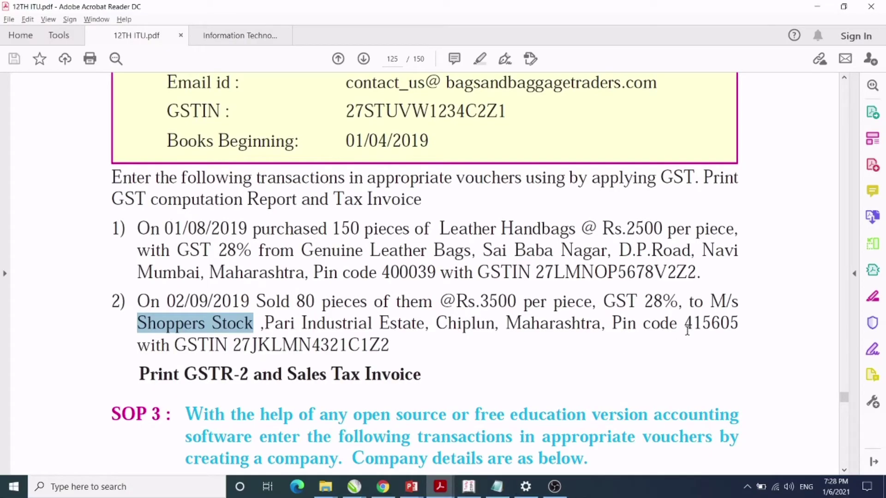
key(alt+Tab)
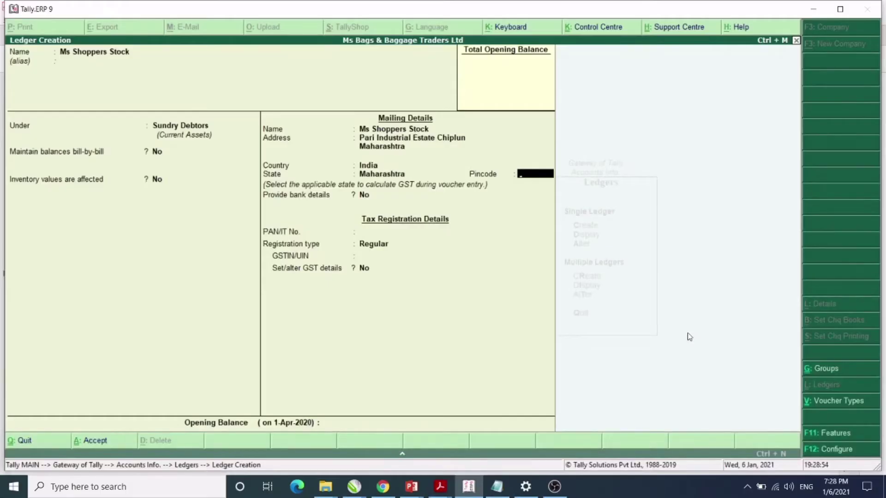
text(415605)
key(Return)
key(Return)
key(Return)
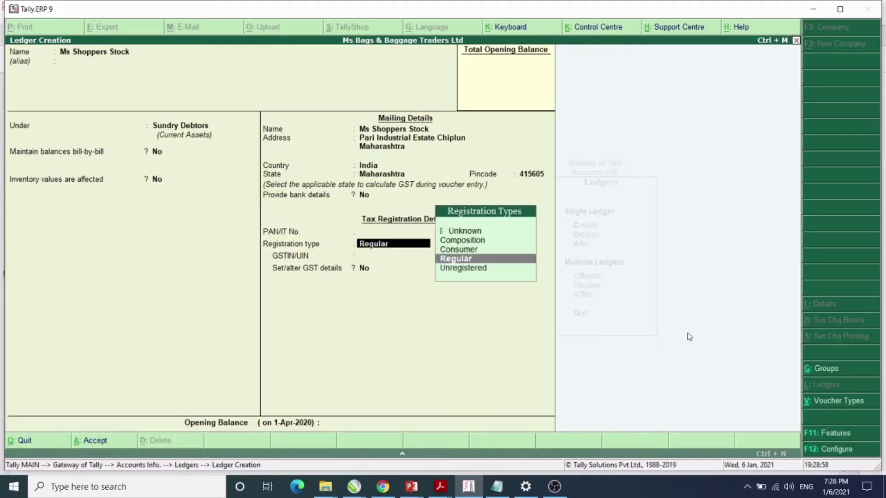
key(Return)
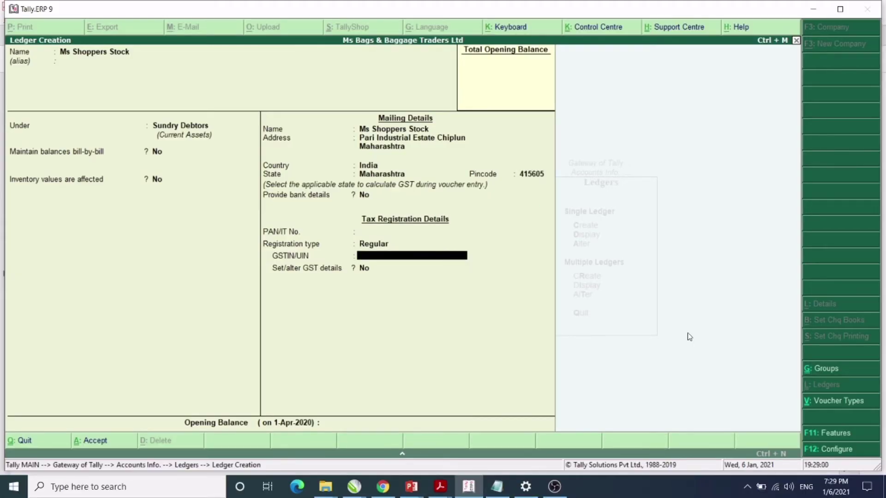
Copy the customer's GSTIN from the exercise PDF into the GSTIN/UIN field.
key(alt+Tab)
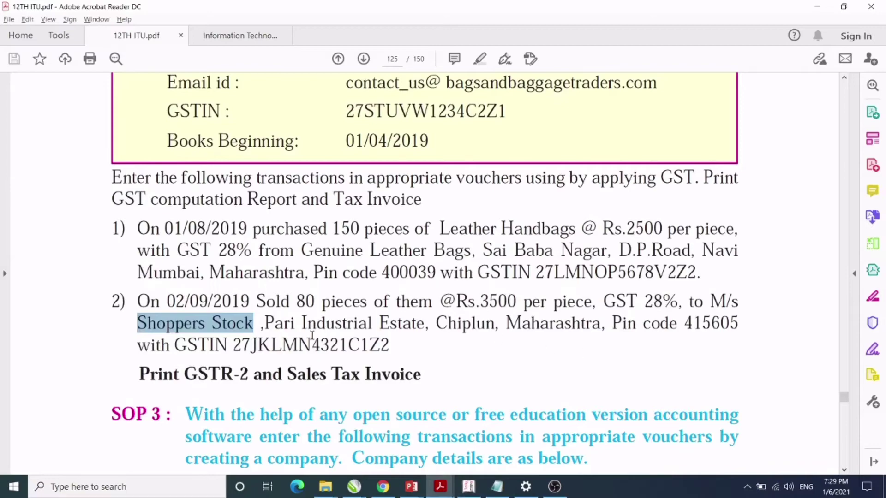
click(235, 347)
drag(234, 347, 252, 347)
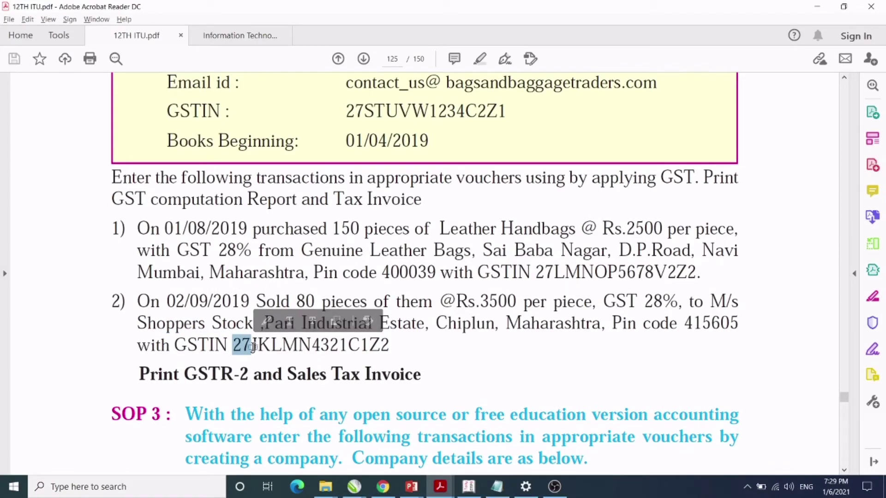
key(alt+Tab)
text(27)
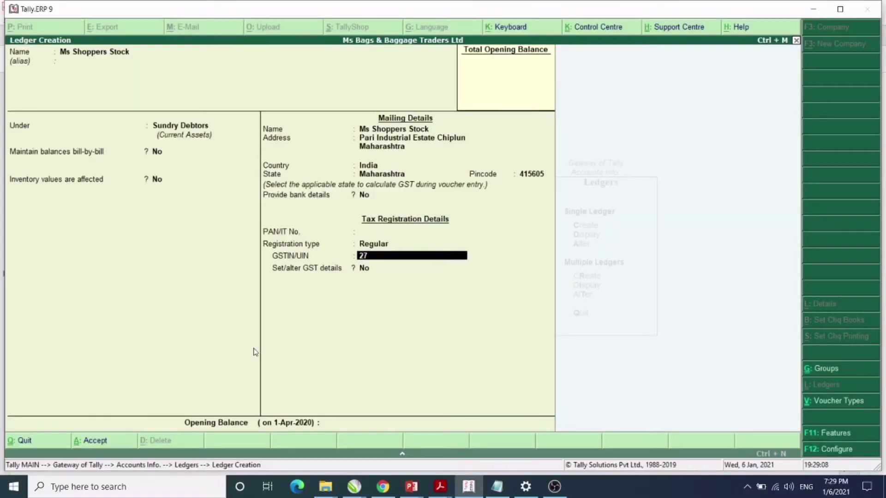
text(JKLMN)
key(alt+Tab)
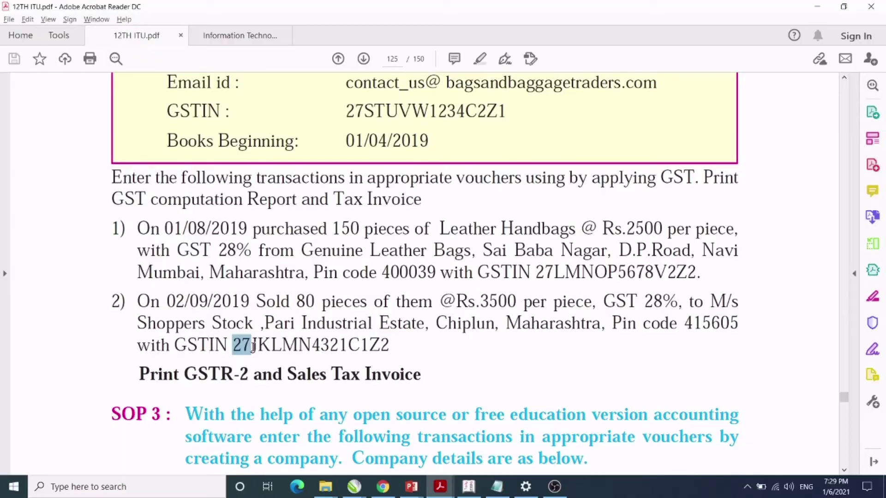
key(alt+Tab)
text(43)
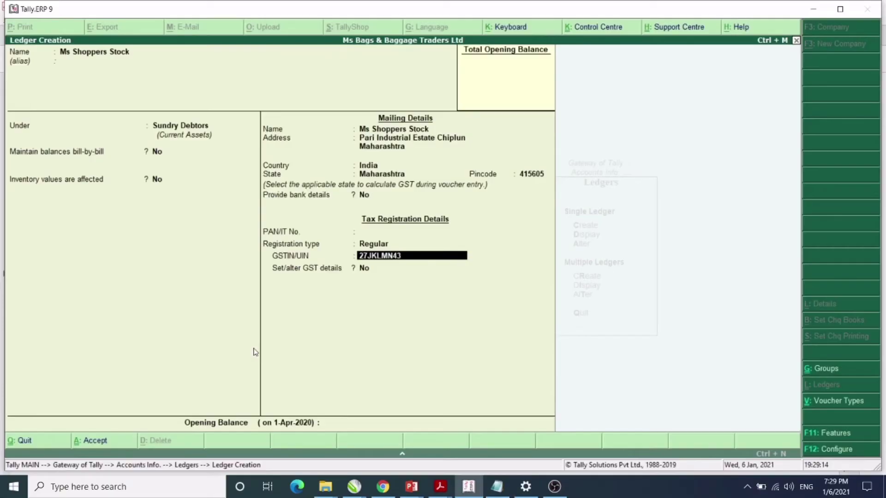
text(21)
key(alt+Tab)
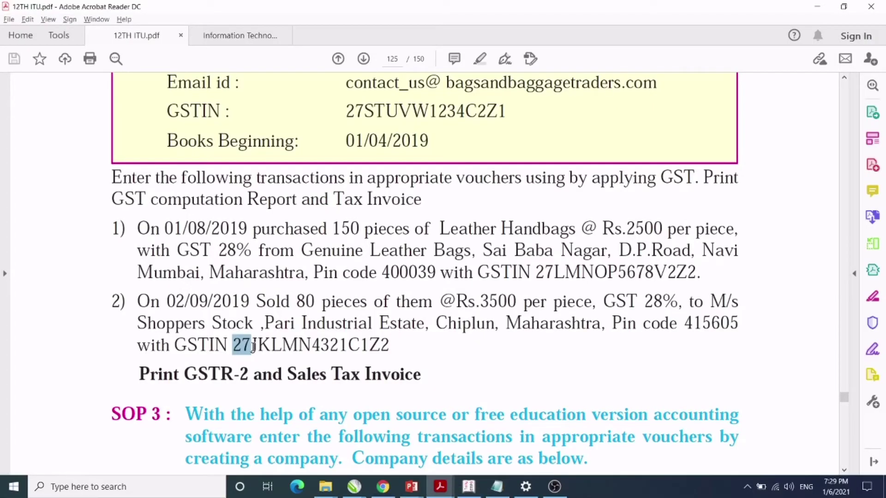
key(alt+Tab)
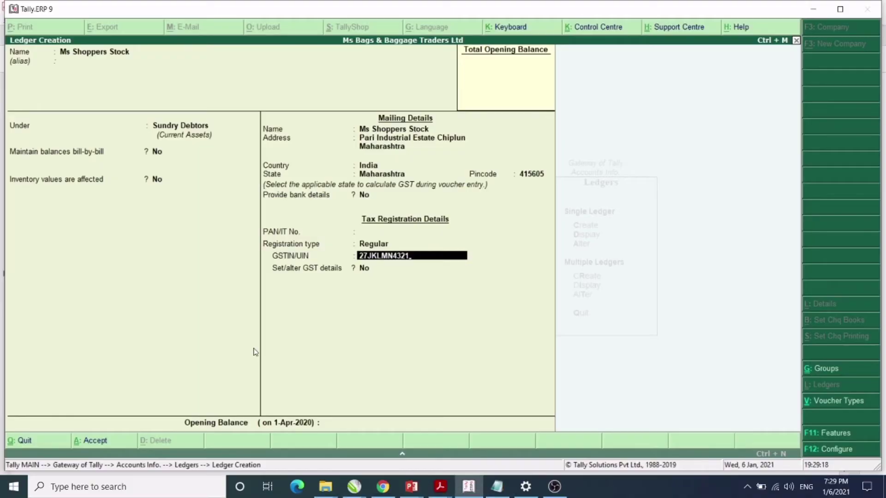
text(C1Z2)
key(Return)
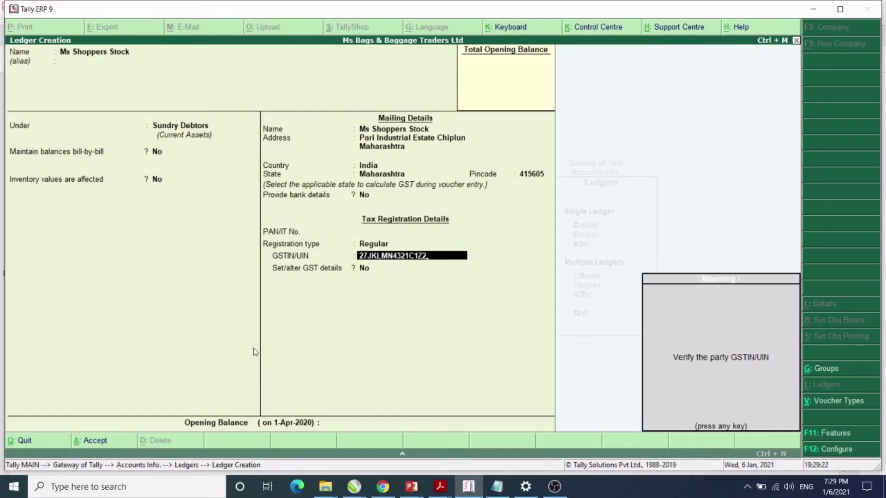
Dismiss the GSTIN warning and answer Yes to Set/alter GST details.
key(Return)
text(yes)
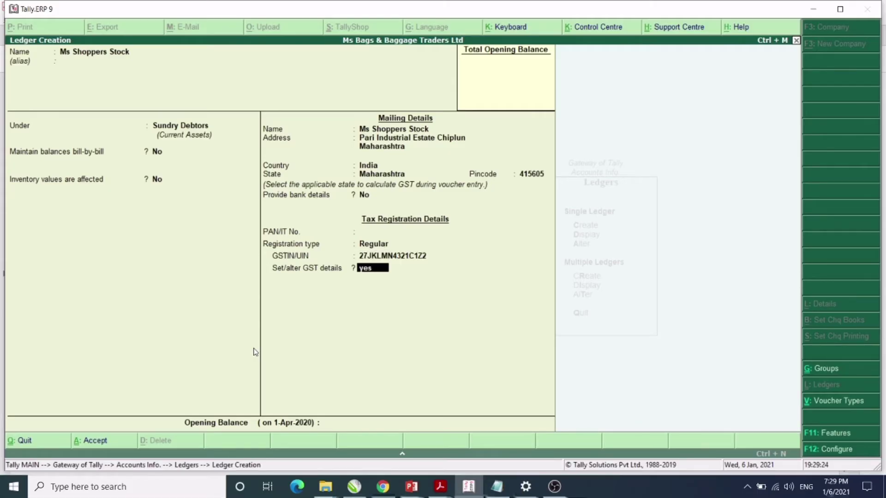
key(Return)
Keep Regular registration in the party GST details and close them back to the ledger.
key(Return)
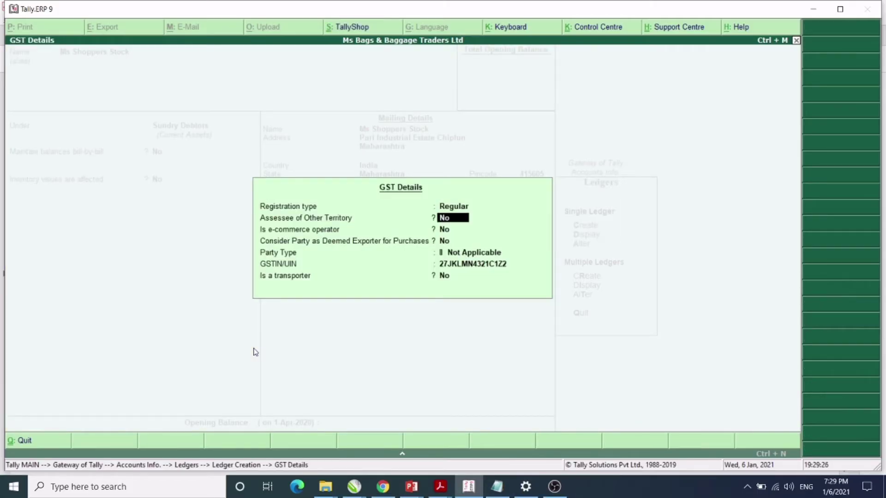
key(Return)
key(Return)
key(Return)
key(Return)
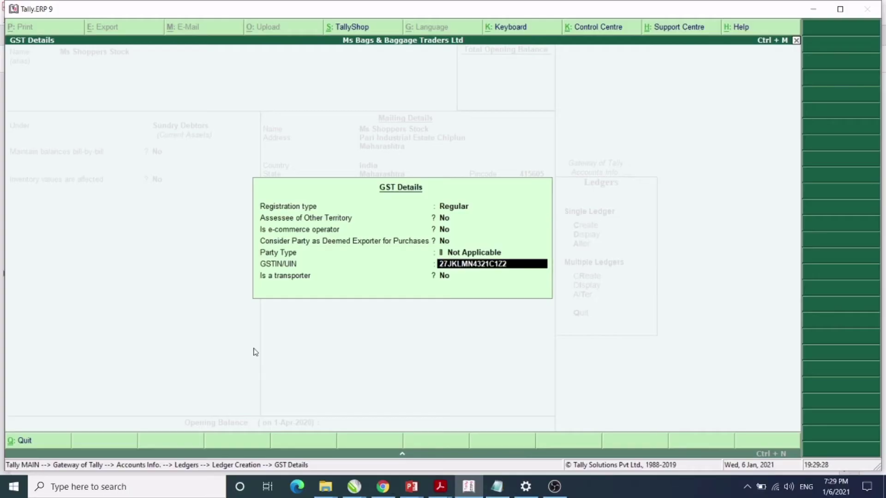
key(Return)
key(Return)
key(Return)
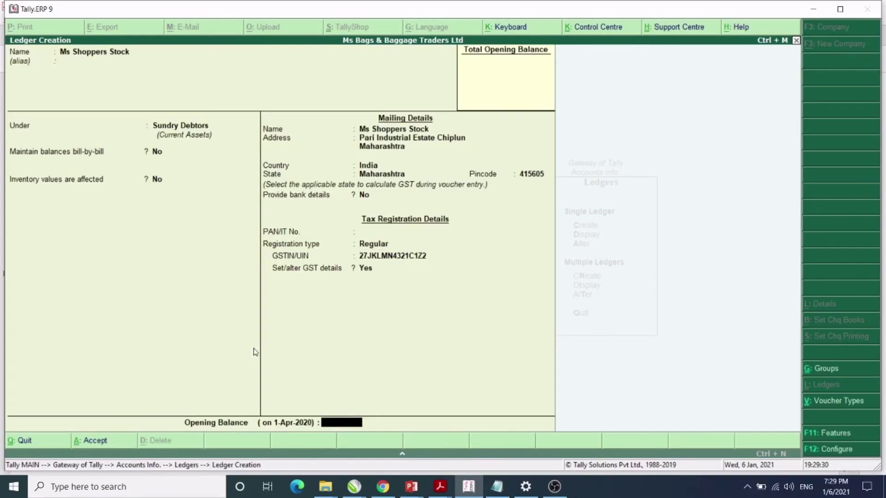
key(Return)
key(Return)
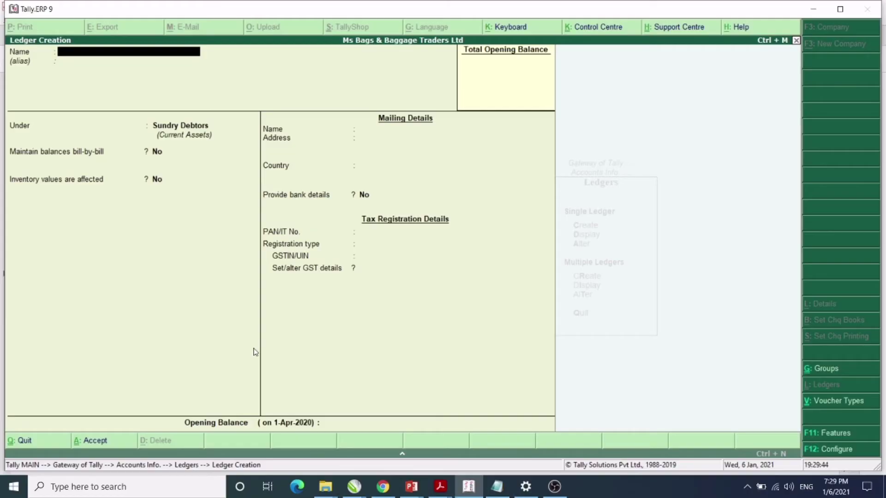
Review the sale to Shoppers Stock in the exercise PDF, highlighting the word 'Sold'.
key(alt+Tab)
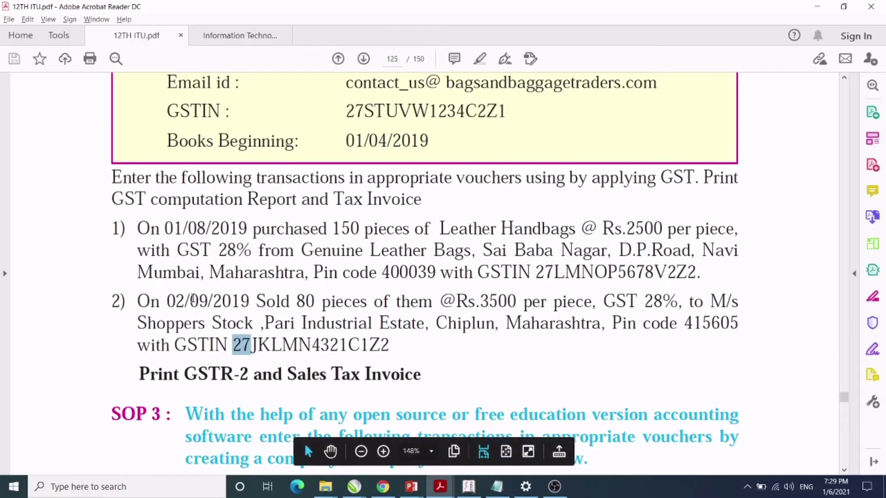
click(302, 249)
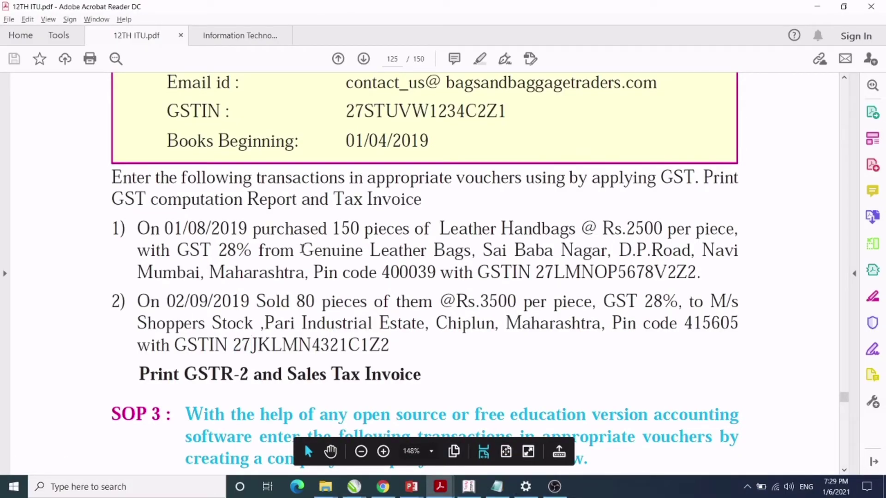
click(260, 300)
drag(259, 300, 290, 302)
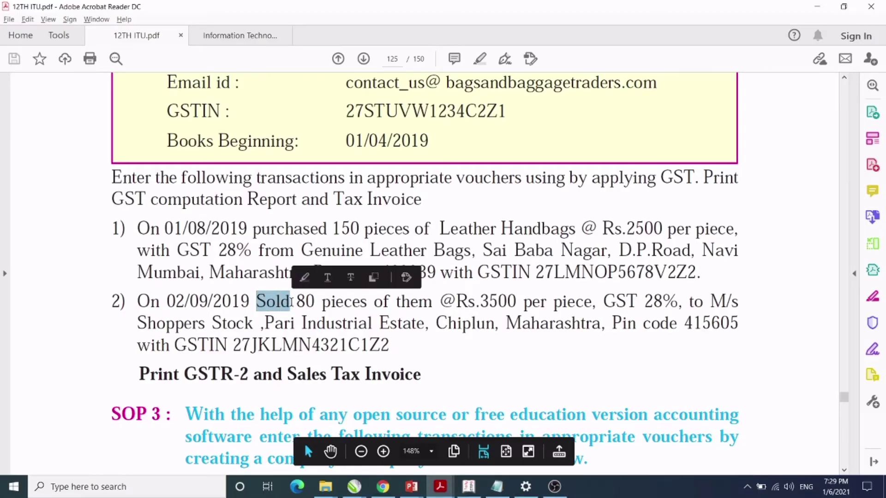
click(136, 322)
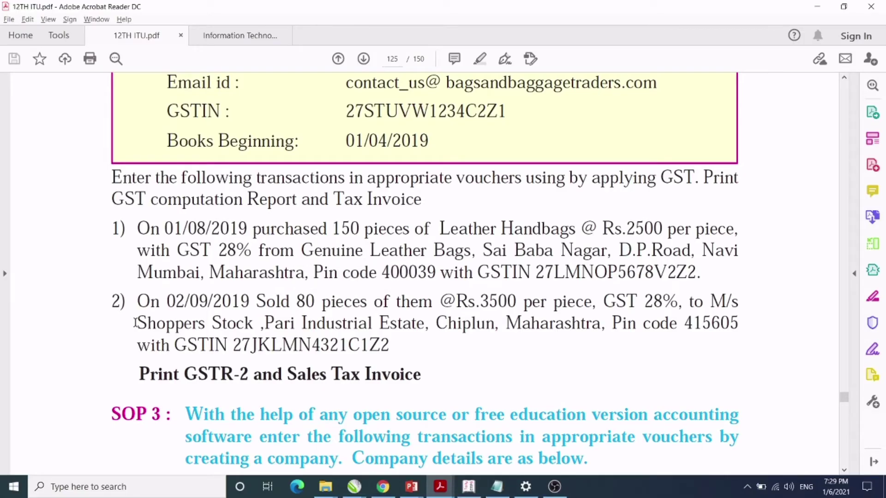
key(alt+Tab)
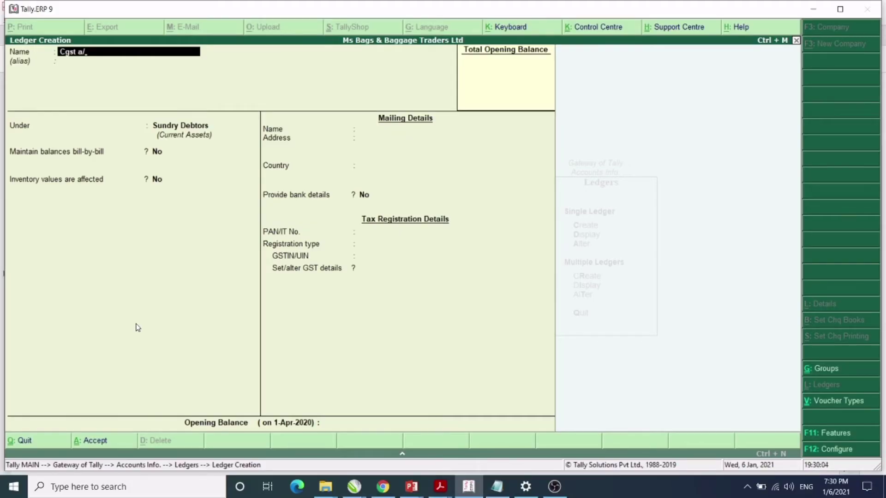
Put Cgst A/c under Duties & Taxes as GST Central Tax at 14%, rounding Not Applicable, and save.
key(Return)
key(Return)
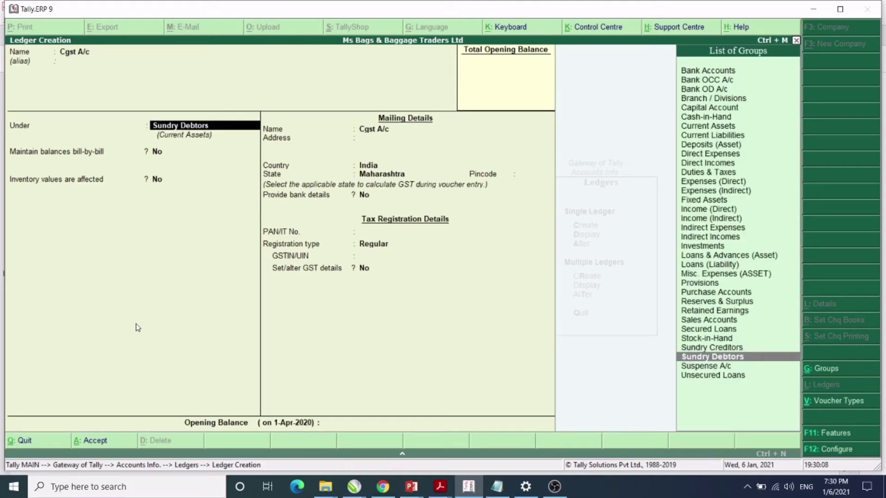
text(D)
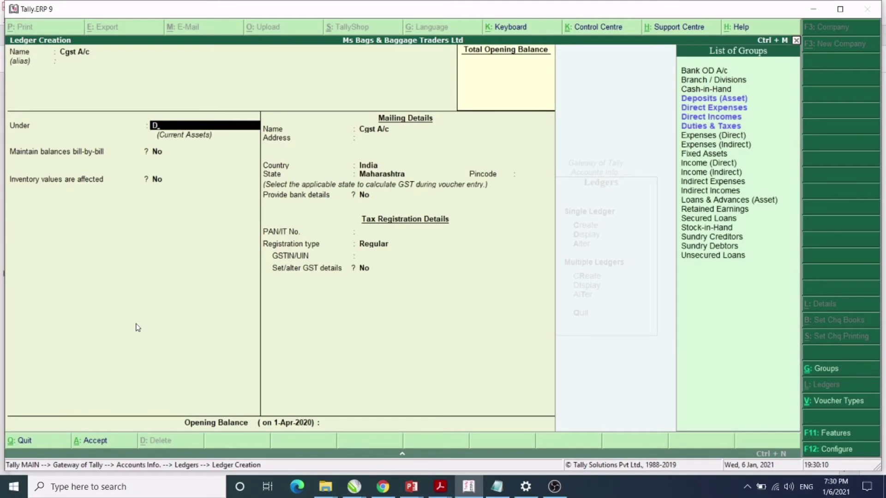
key(Down)
key(Down)
key(Down)
key(Down)
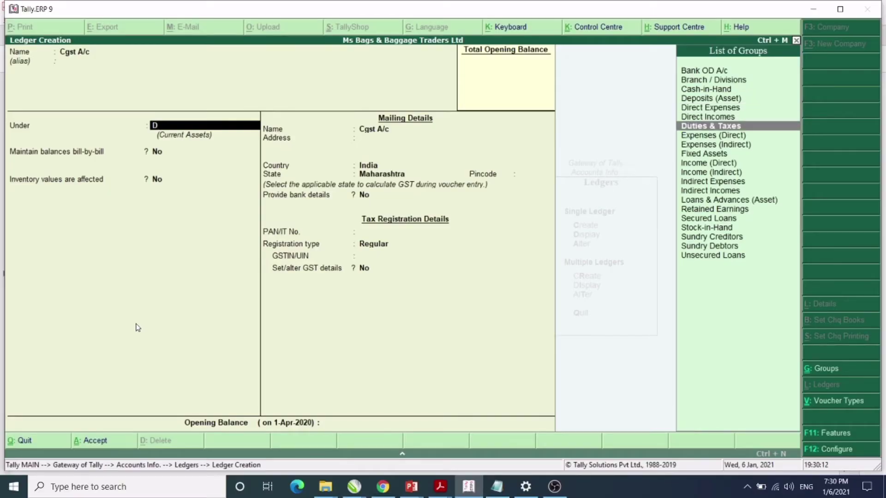
key(Return)
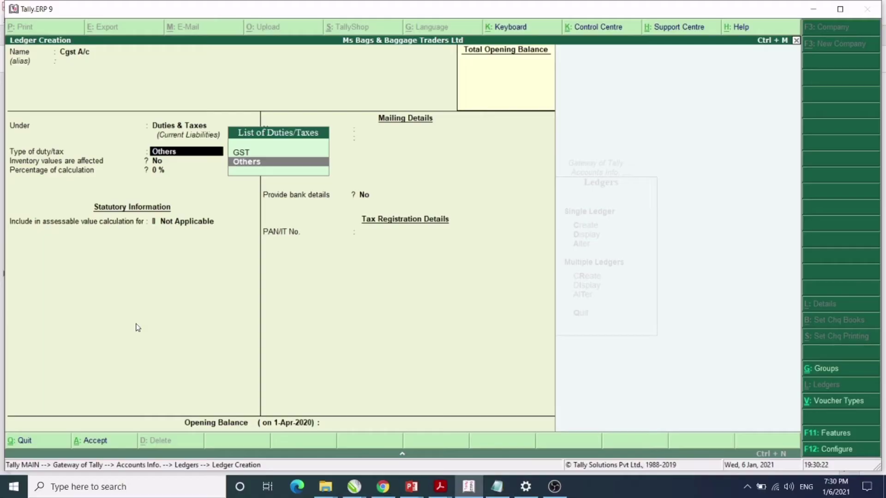
key(Up)
key(Return)
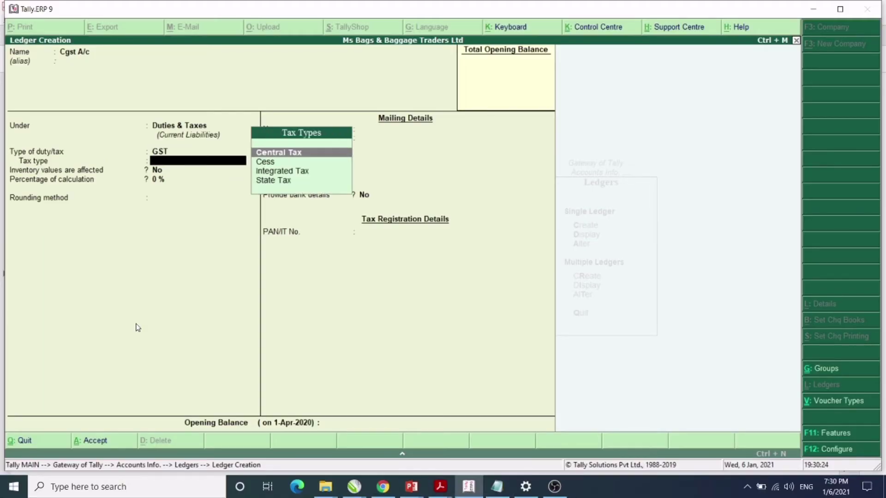
key(Return)
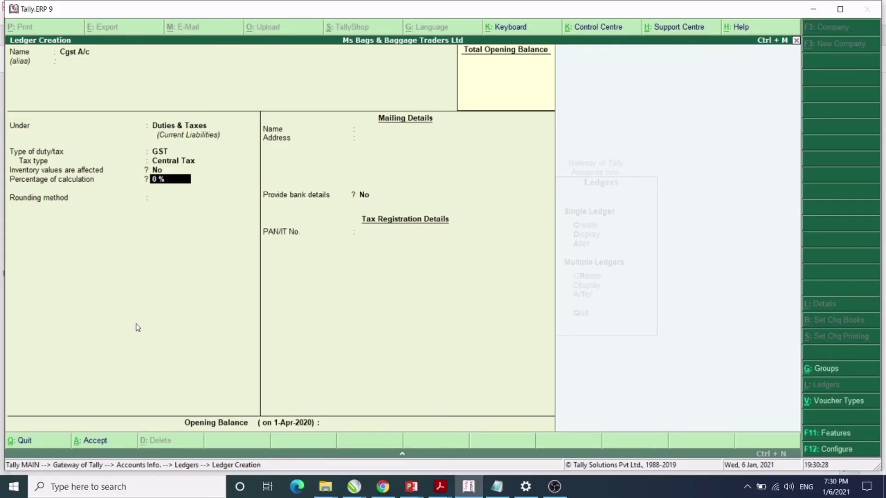
text(14)
key(Return)
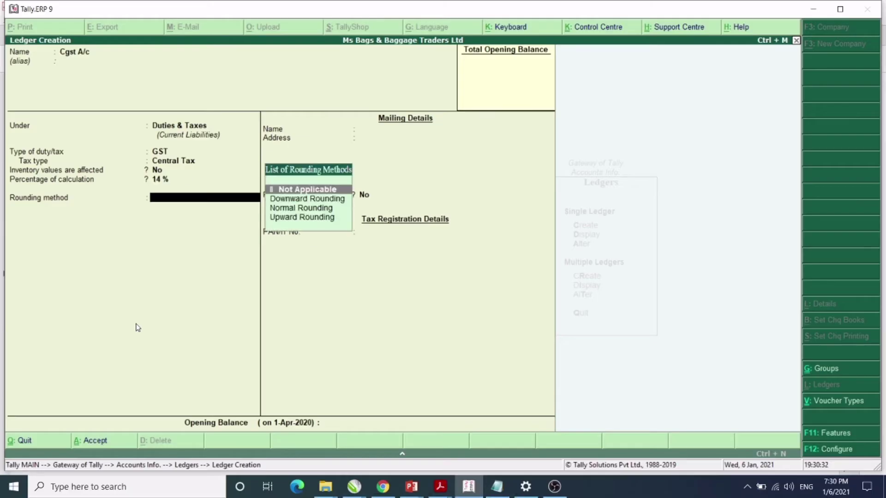
key(Return)
key(Return)
key(Return)
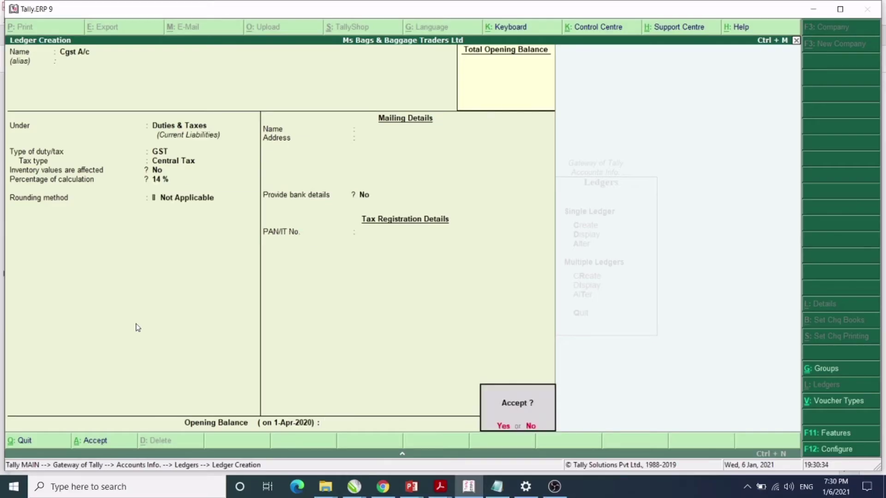
key(Return)
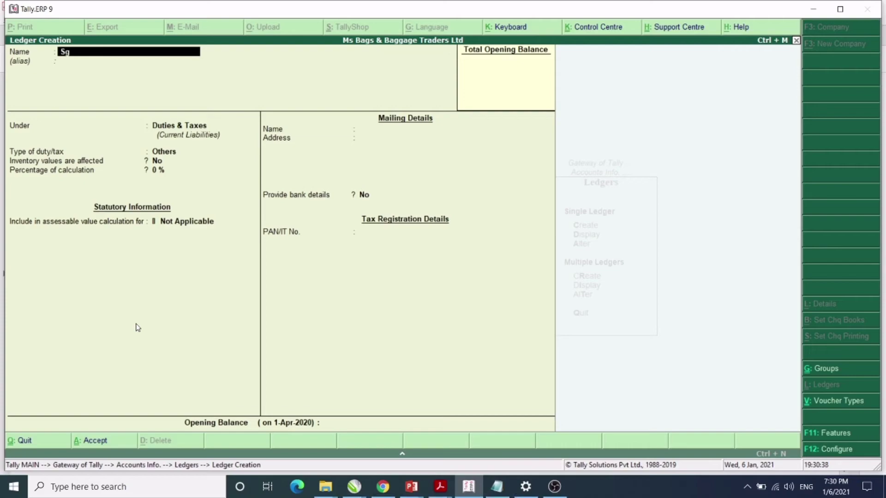
Create Sgst A/c under Duties & Taxes as GST State Tax at 14%, no rounding, and save.
text(Sgst a/c)
key(Return)
key(Return)
key(Return)
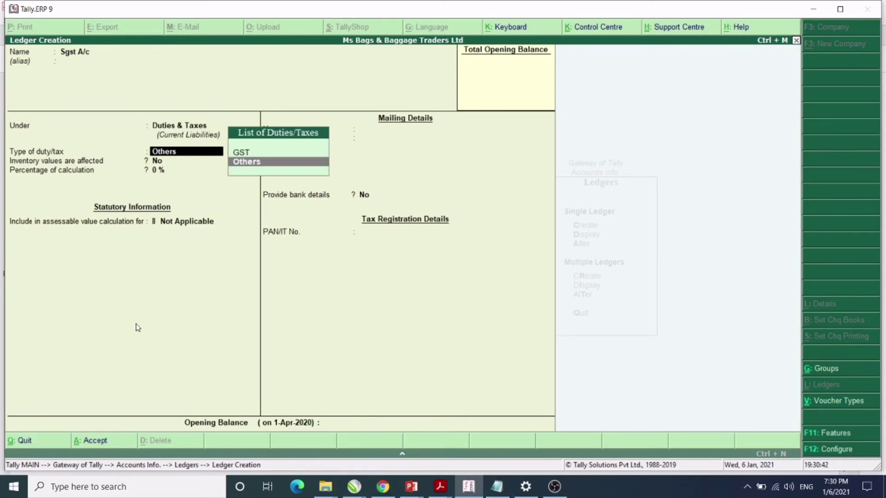
key(Up)
key(Return)
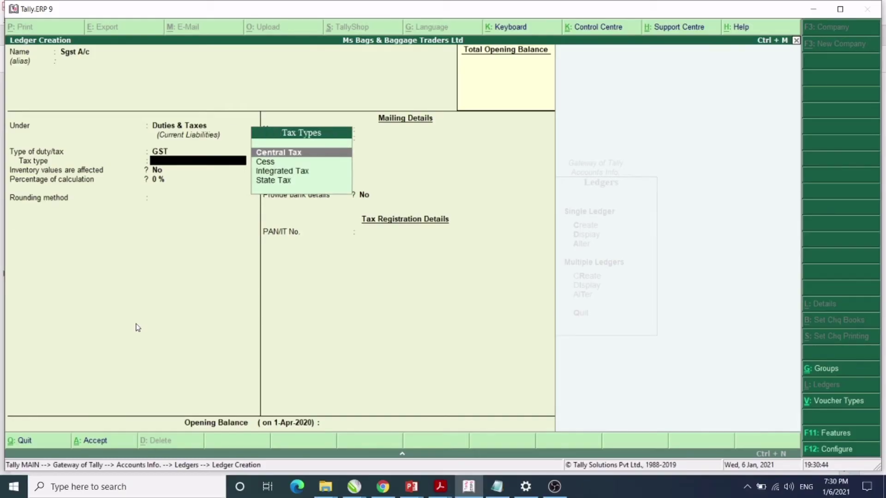
key(Down)
key(Down)
key(Down)
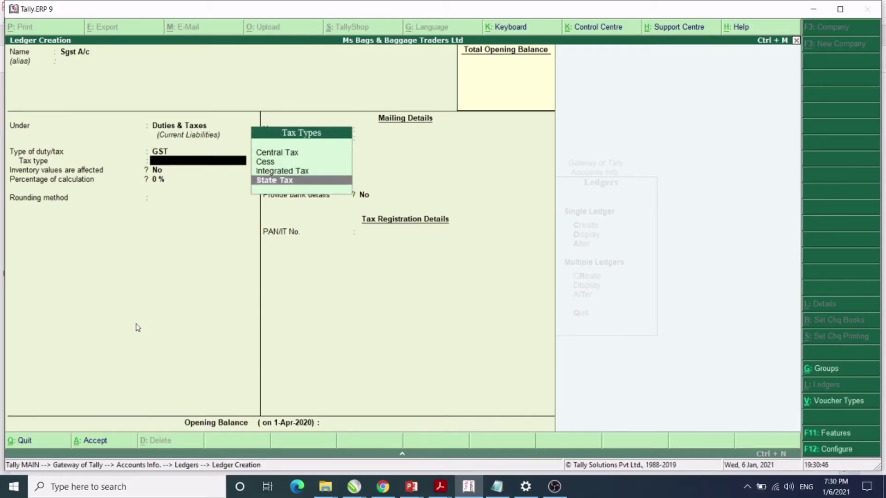
key(Return)
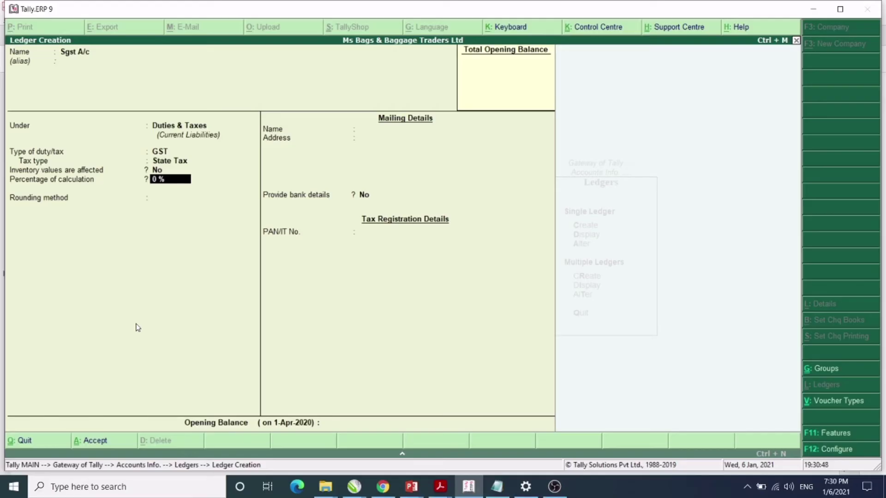
text(14)
key(Return)
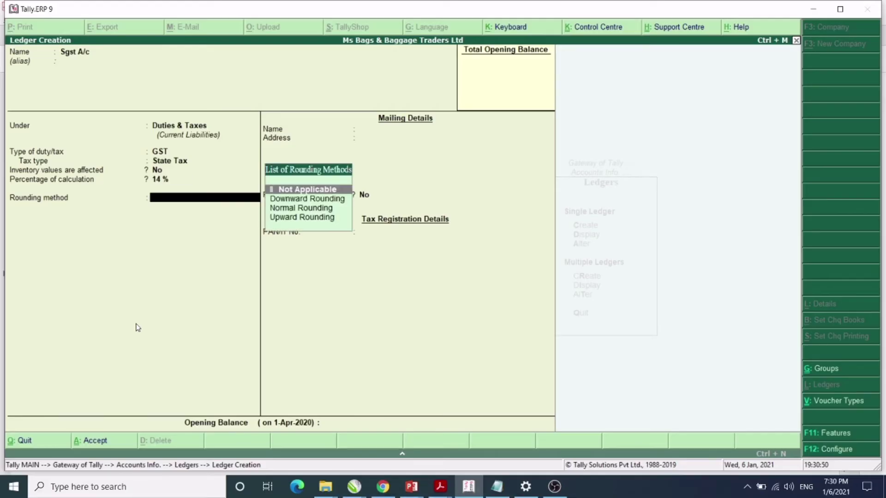
key(Return)
key(Return)
key(Return)
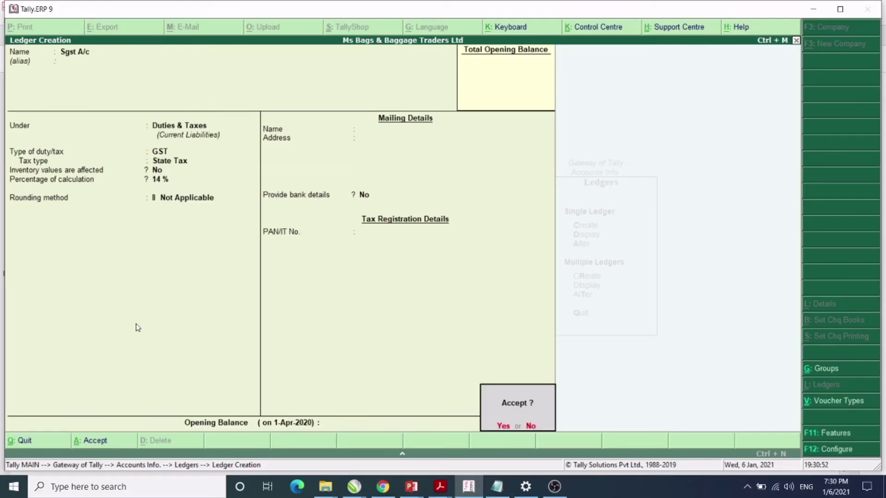
key(Return)
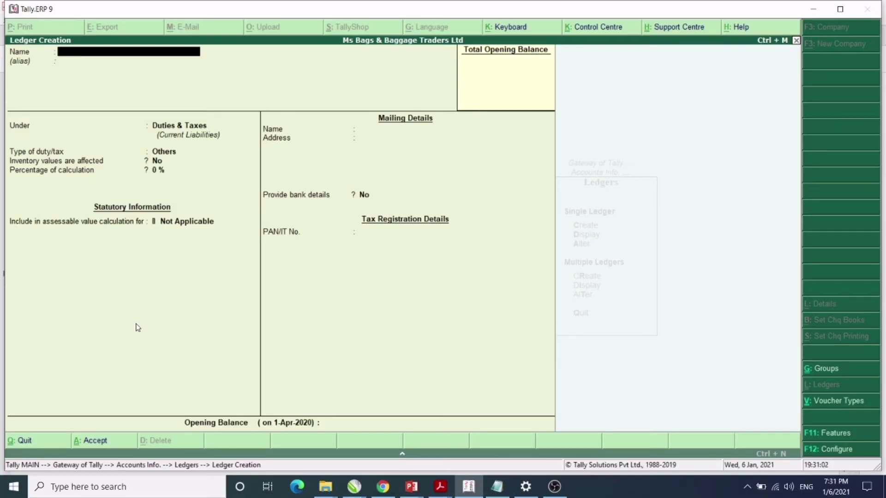
After checking the exercise PDF, quit ledger creation and return to the Gateway of Tally.
key(alt+Tab)
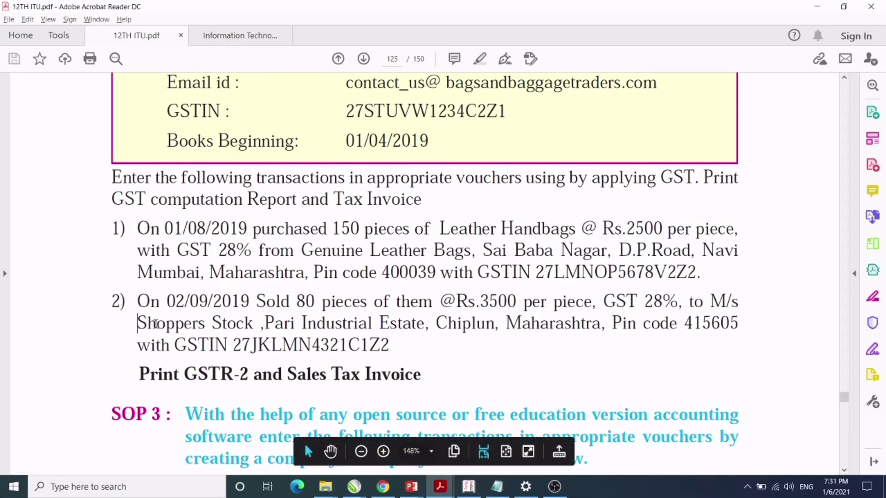
key(alt+Tab)
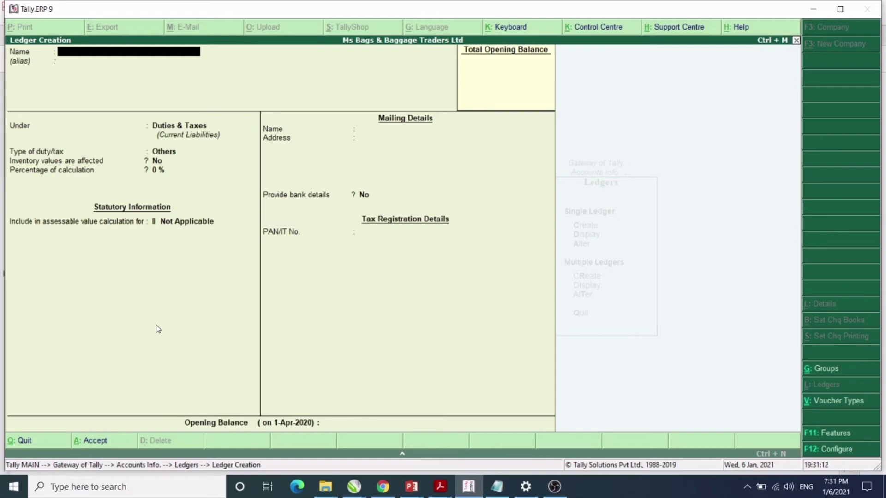
key(Escape)
key(Return)
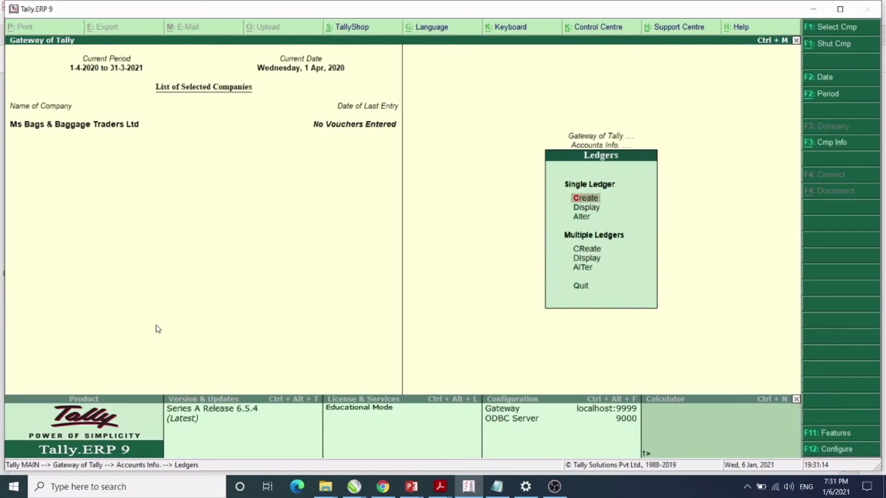
key(Escape)
key(Escape)
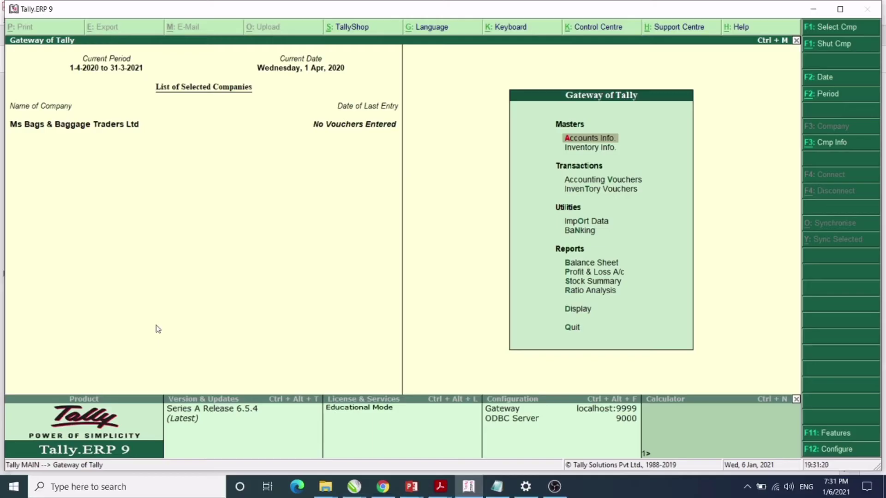
Open the Stock Groups masters under Inventory Info.
key(Down)
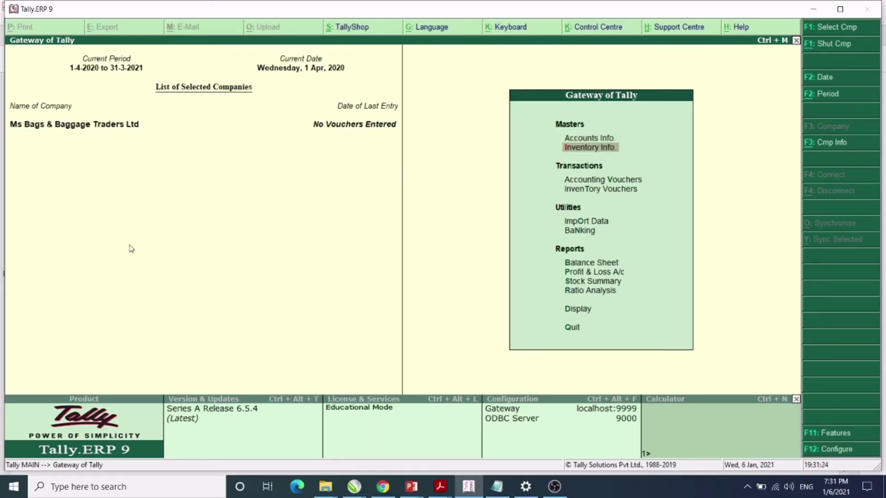
click(579, 148)
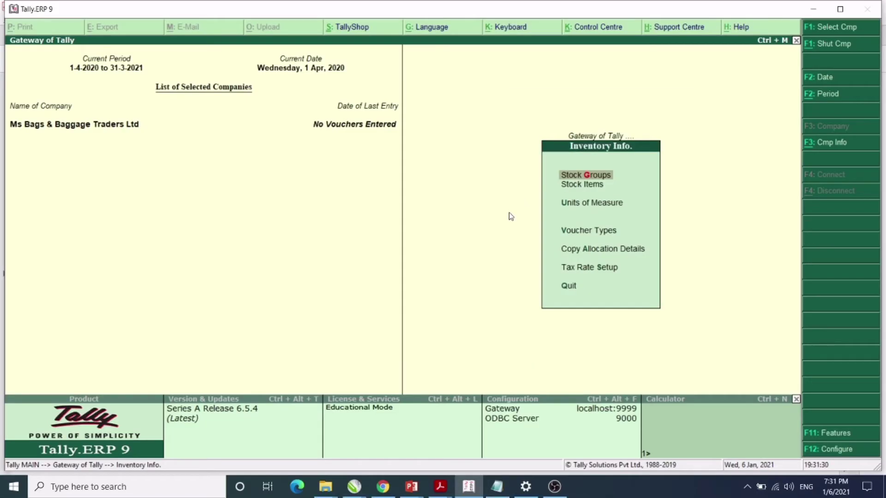
key(Return)
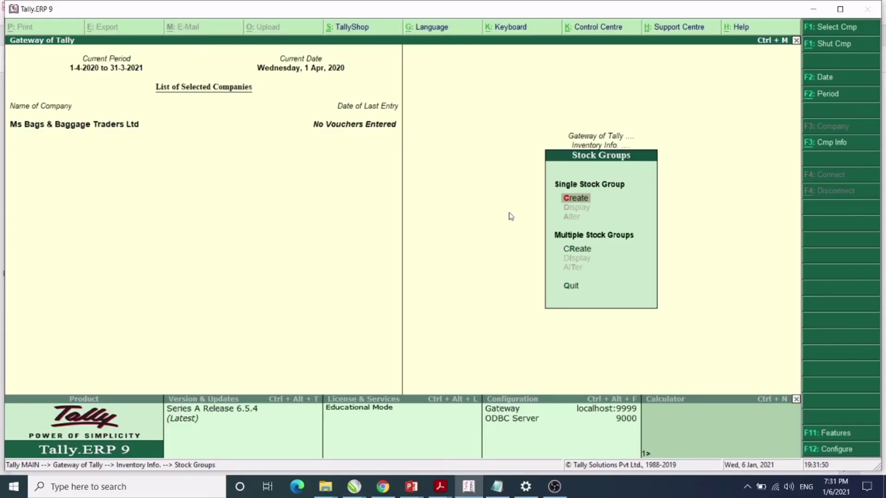
Start a new stock group named Bags under Primary and enable its GST details.
key(Return)
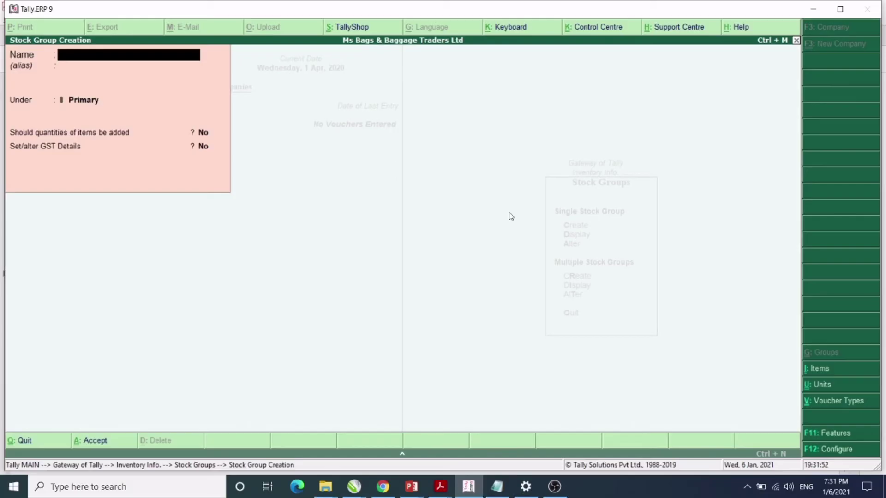
text(Bags)
key(Return)
key(Return)
key(Return)
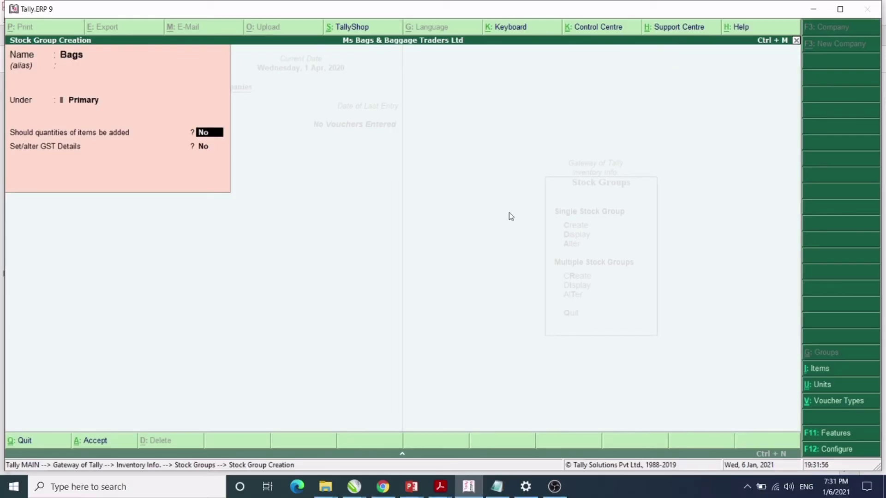
key(Return)
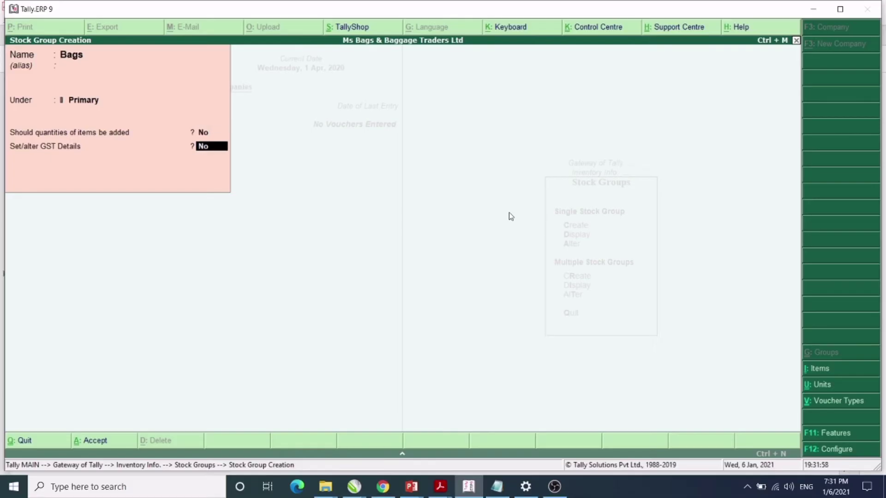
text(yes)
key(Return)
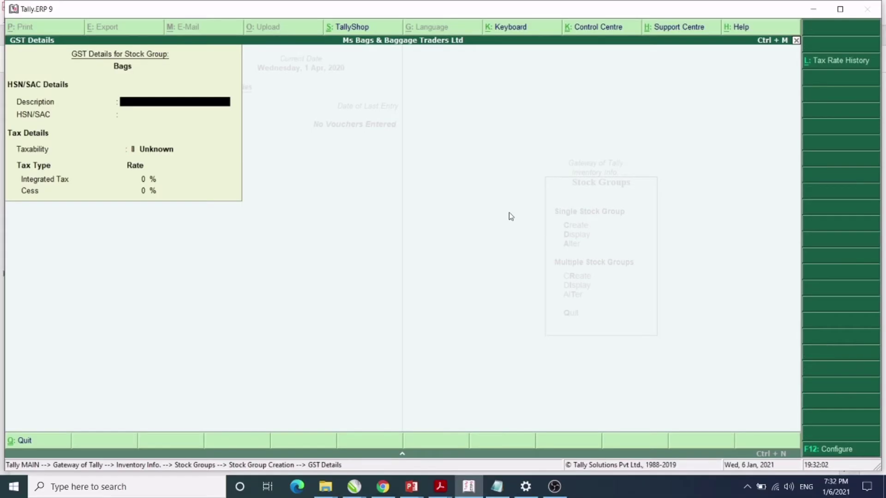
Give Bags description Leather Bags, HSN 400020202, Taxable at 28% IGST, save it, and quit creation.
text(Leather bags)
key(Return)
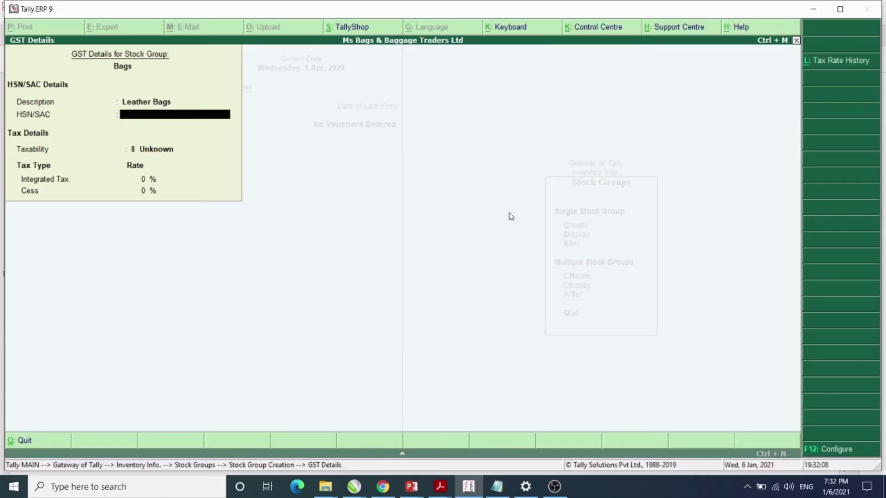
text(400020202)
key(Return)
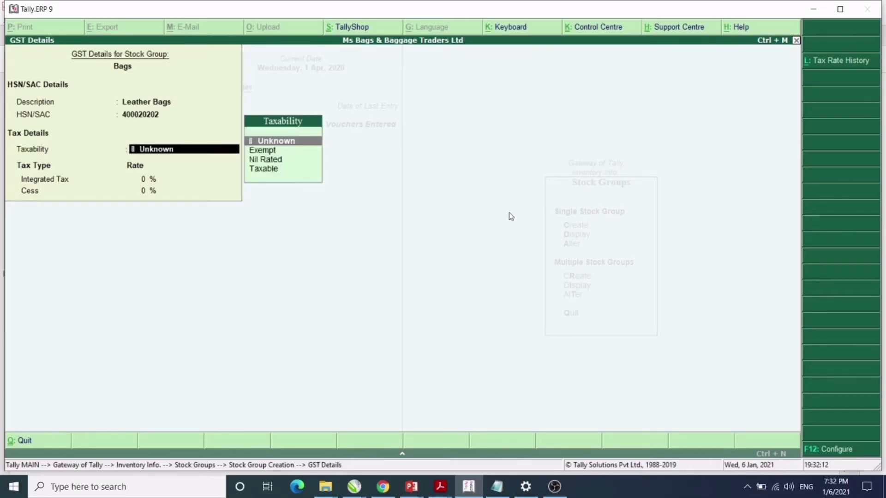
key(Down)
key(Down)
key(Down)
key(Return)
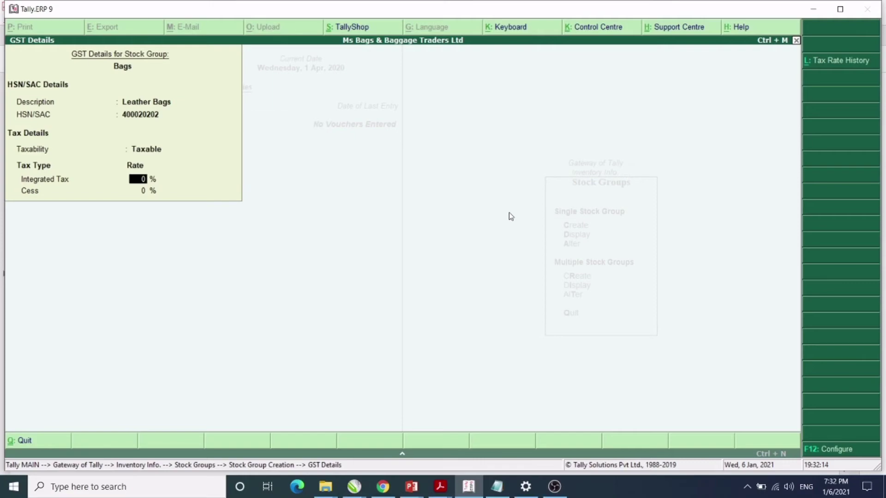
text(28)
key(Return)
key(Return)
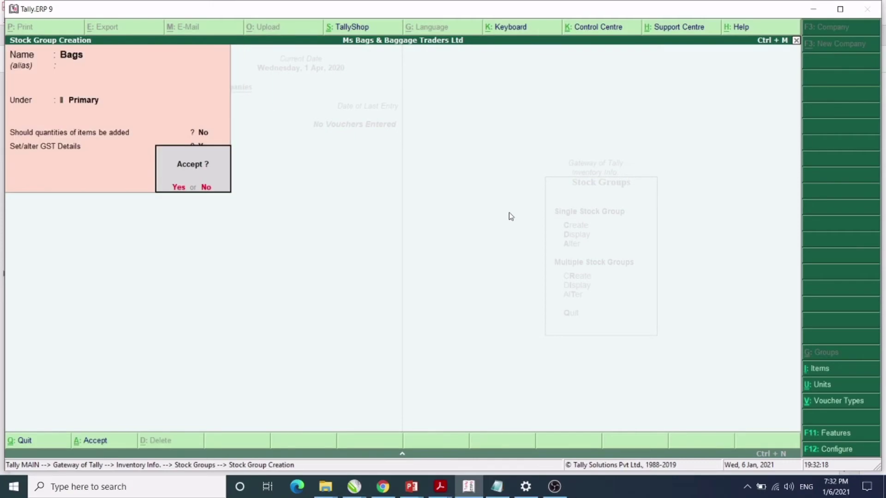
key(Return)
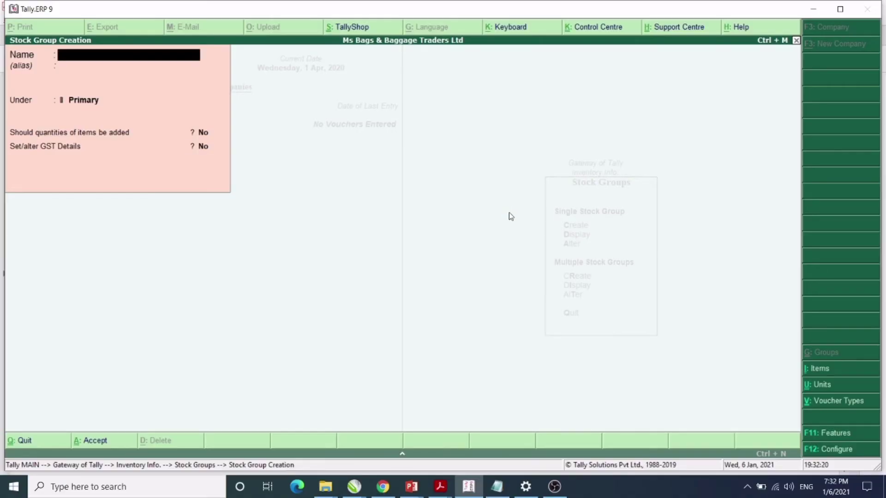
key(Escape)
key(Return)
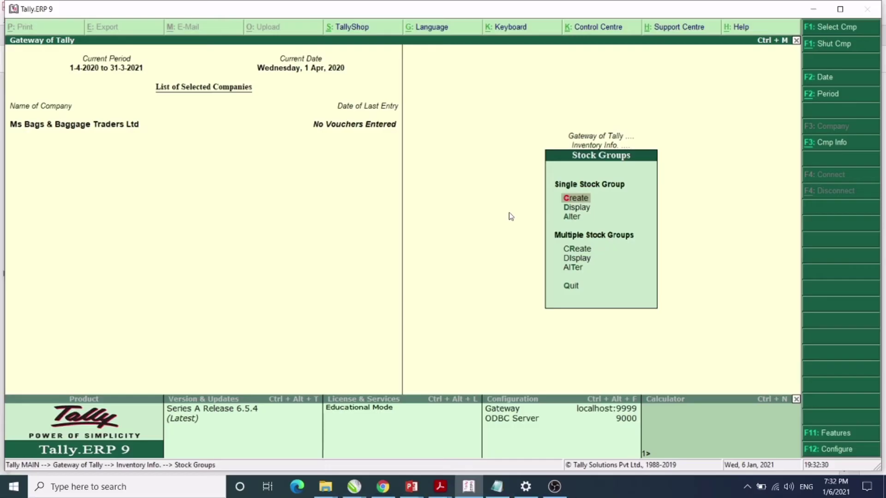
Go from Stock Groups to Units of Measure and begin creating a new unit.
key(Escape)
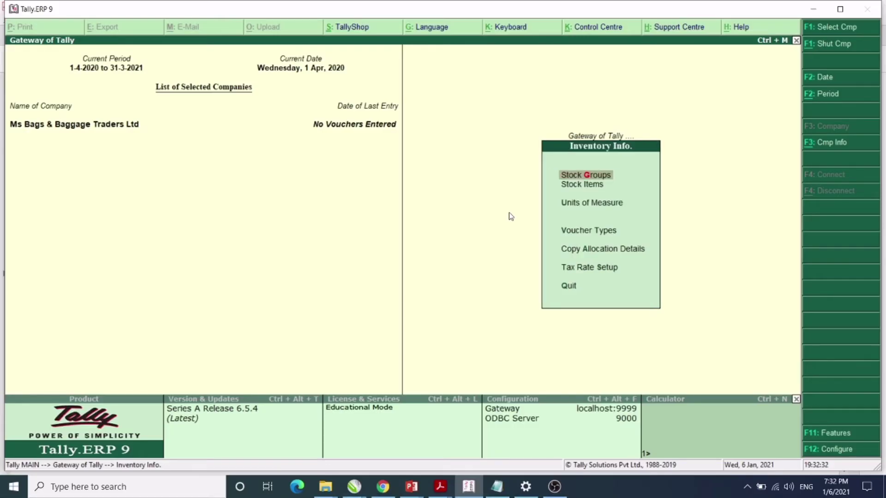
key(Down)
key(Down)
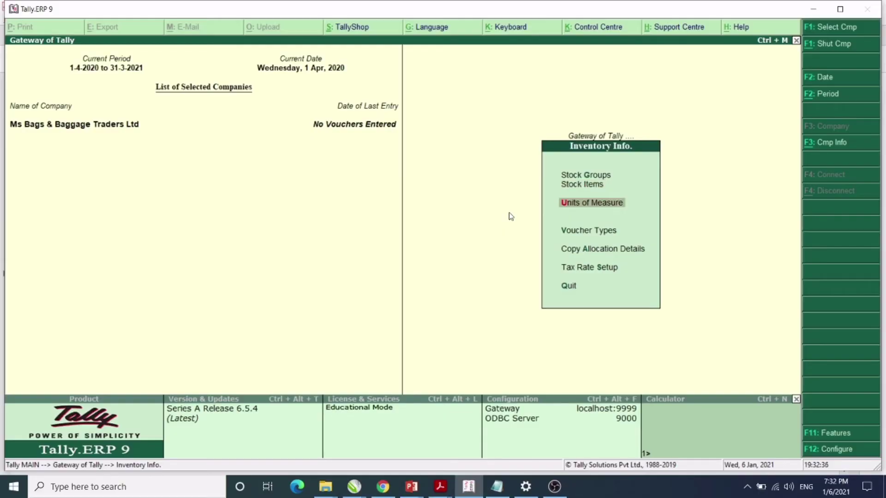
key(Return)
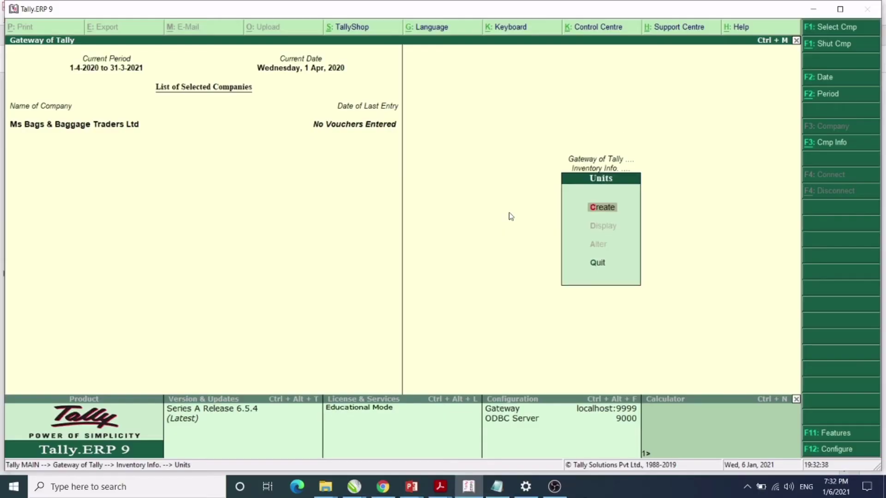
key(Return)
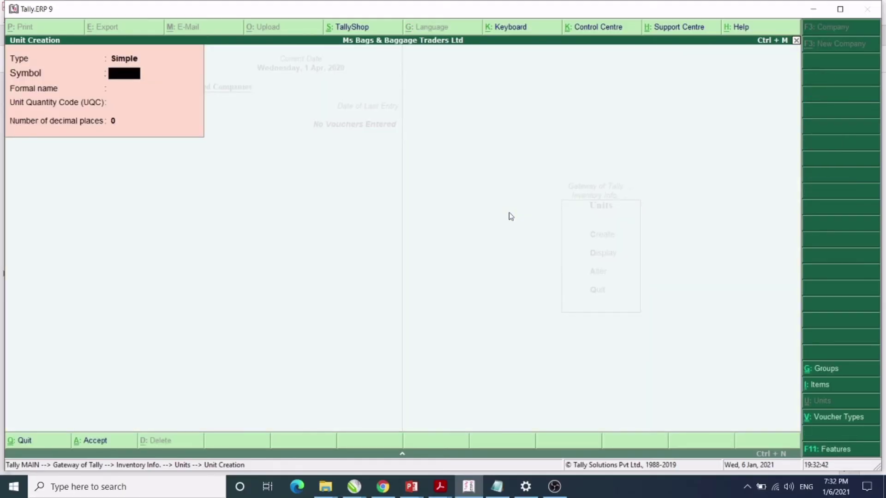
Create simple unit pcs, formal name Pieces, UQC PCS-PIECES, 0 decimal places, and save it.
text(ut)
key(alt+Tab)
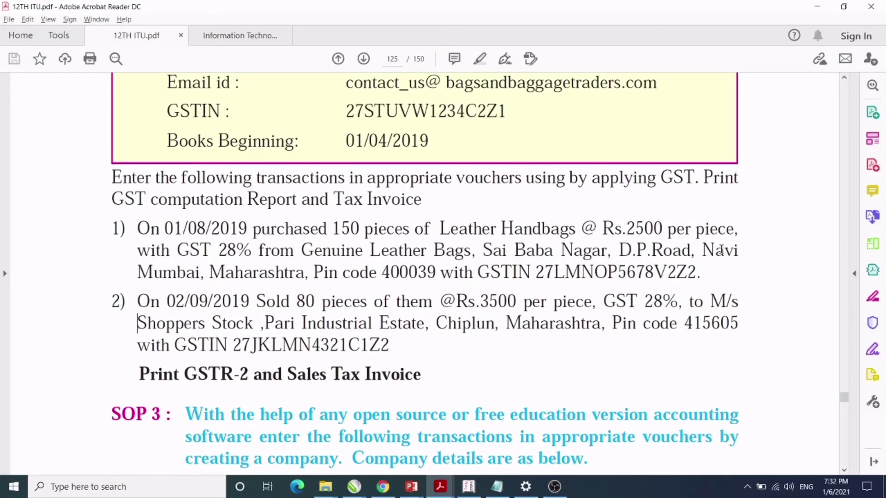
key(alt+Tab)
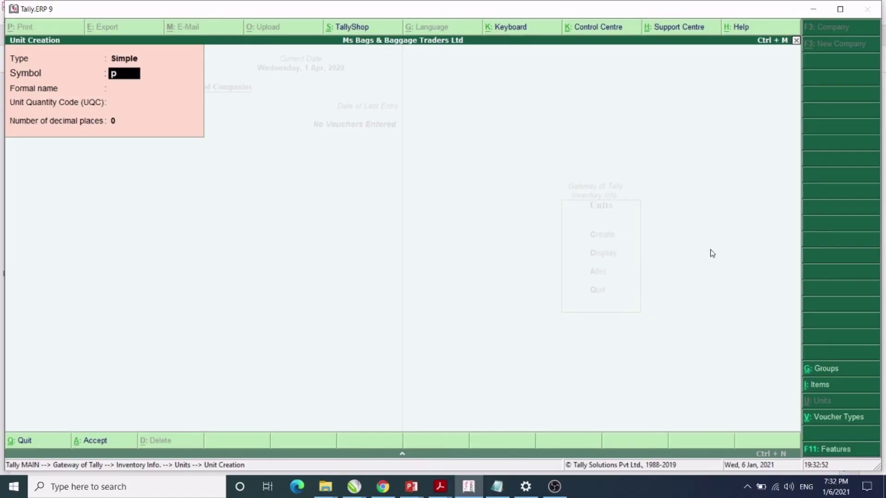
key(Return)
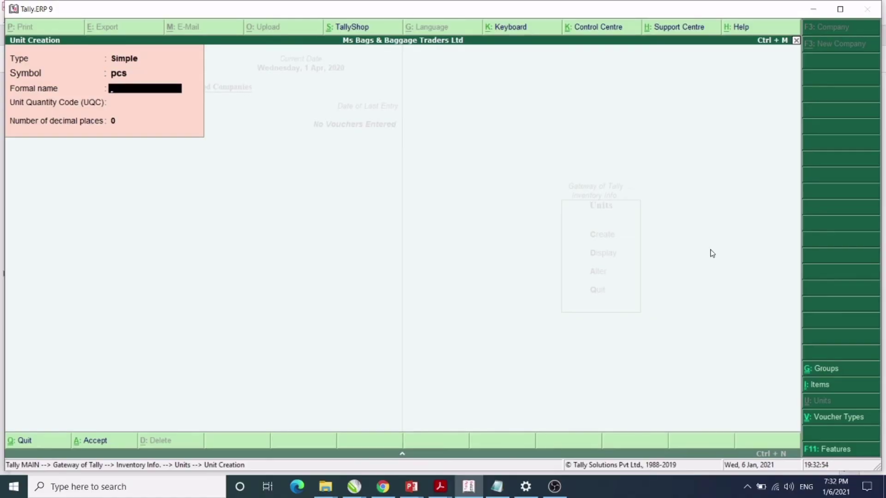
text(Pieces)
key(Return)
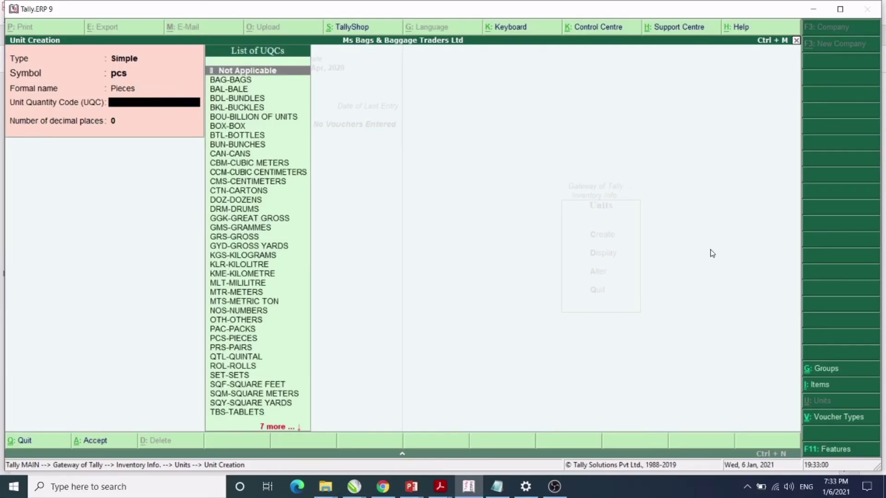
text(p)
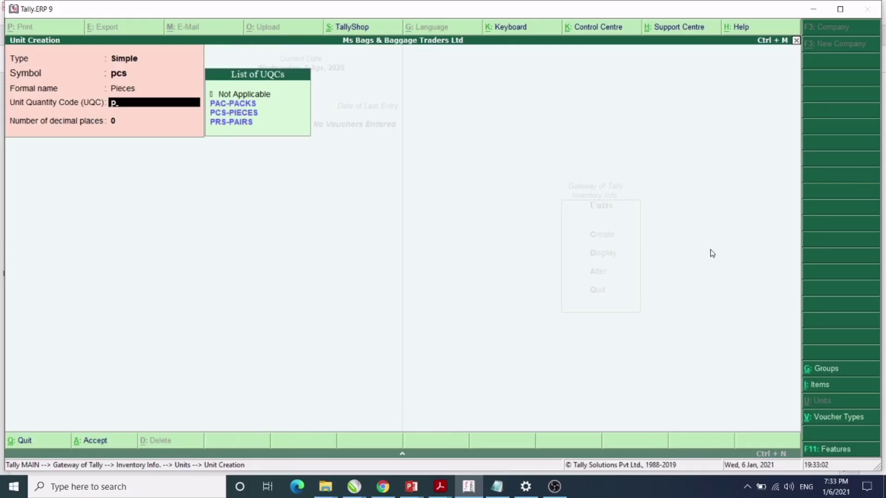
key(Down)
key(Down)
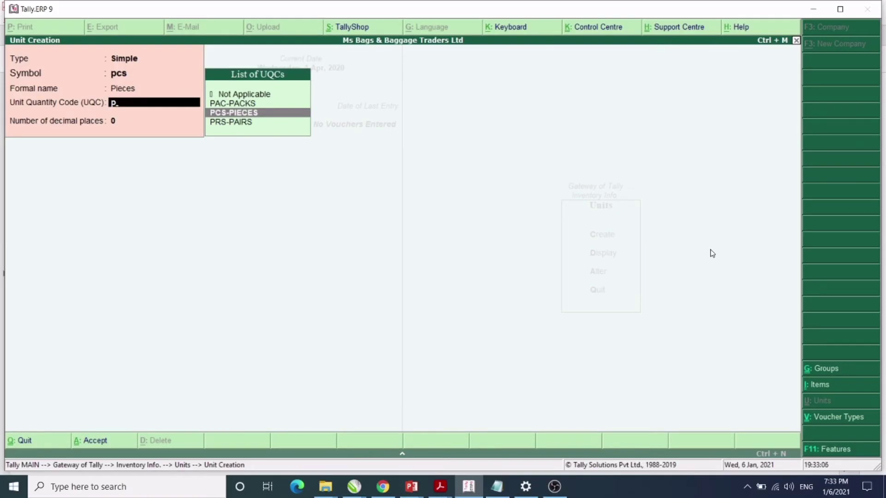
key(Return)
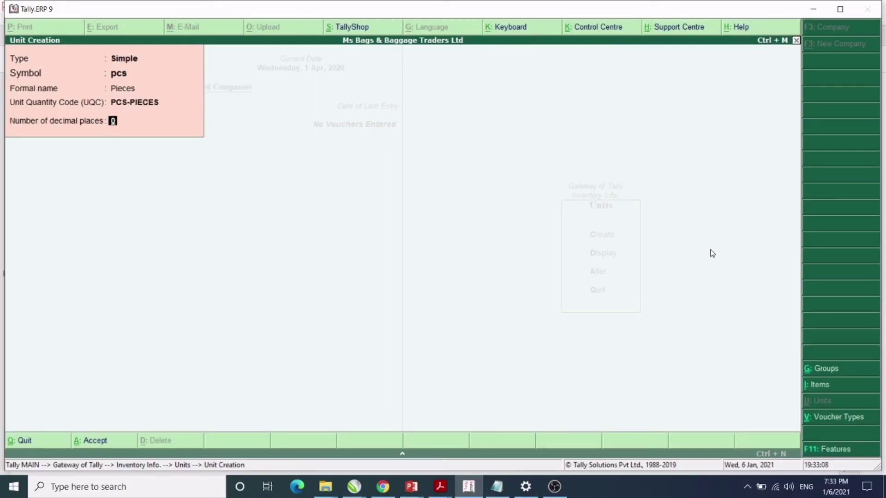
key(Return)
key(Return)
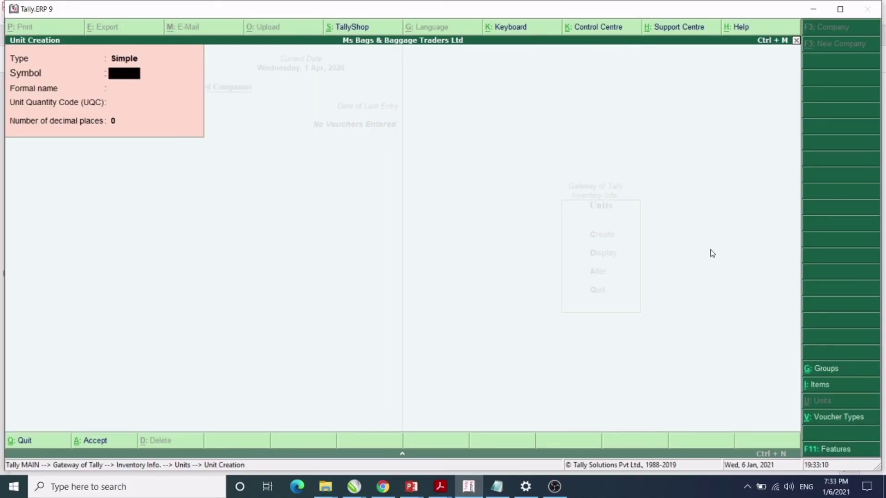
Quit unit creation and return to the Inventory Info menu.
key(Escape)
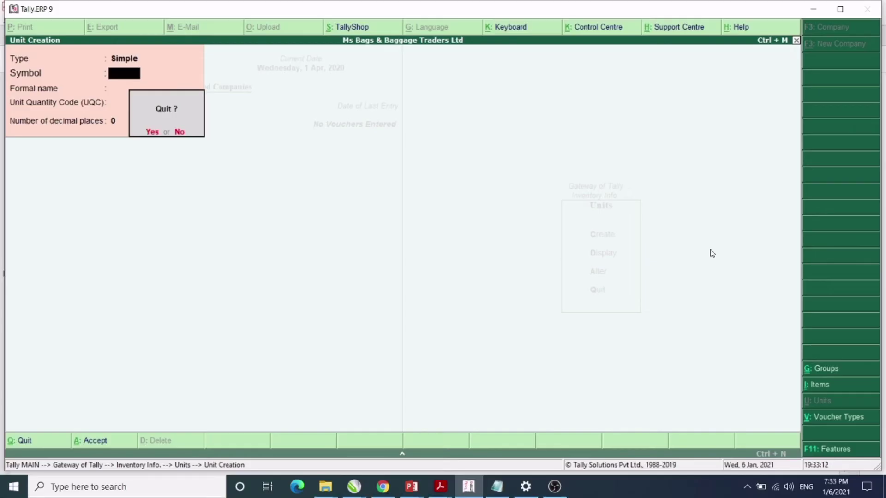
key(Return)
key(Escape)
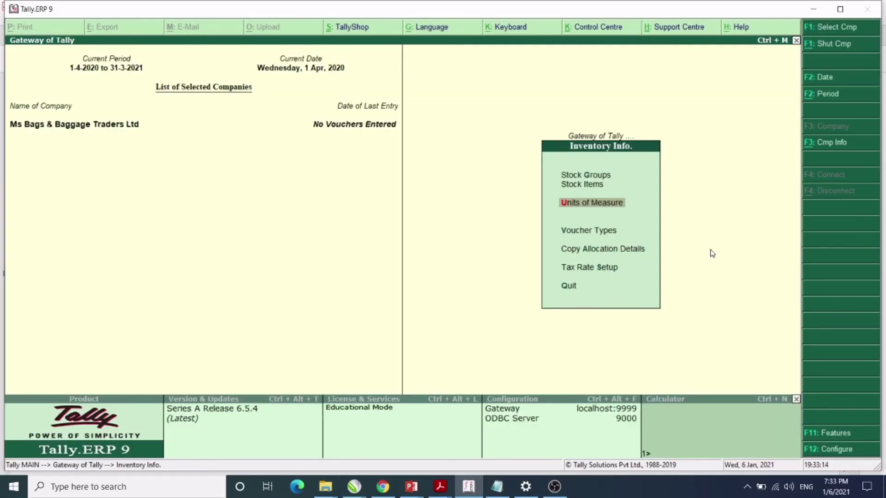
Start a new item under Stock Items and bring up the assignment PDF for reference.
key(Up)
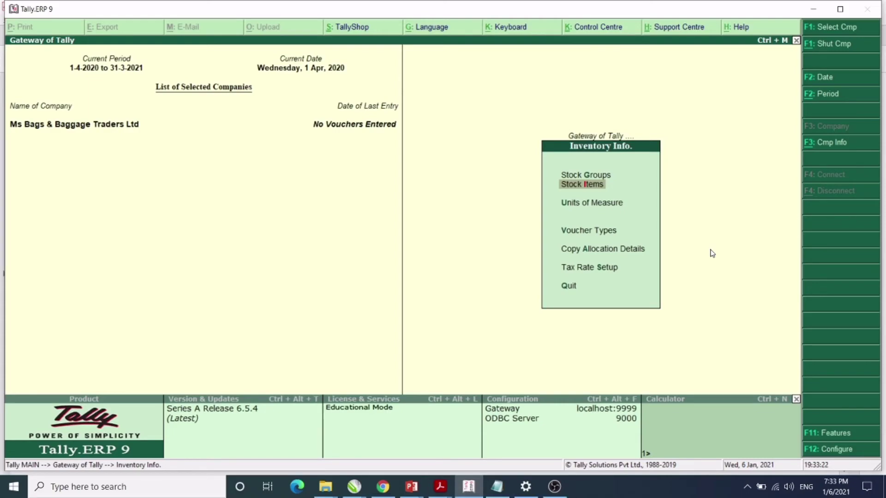
key(Down)
key(Up)
key(Up)
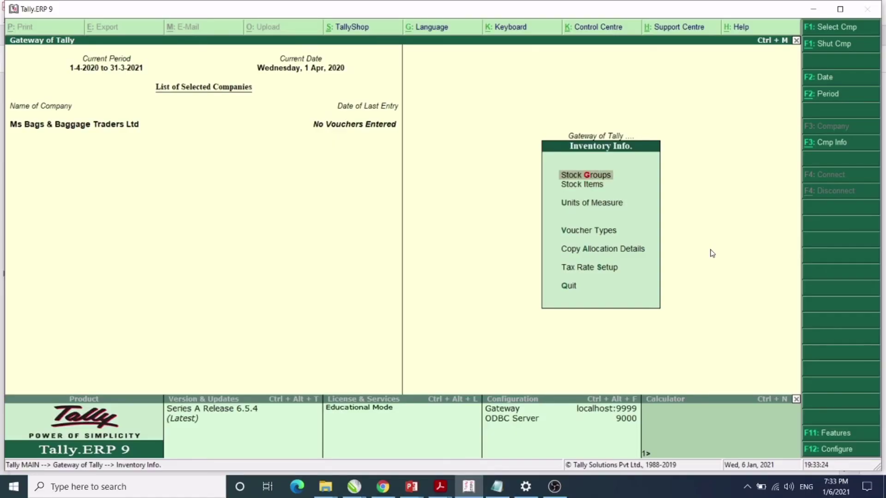
key(Down)
key(Down)
key(Up)
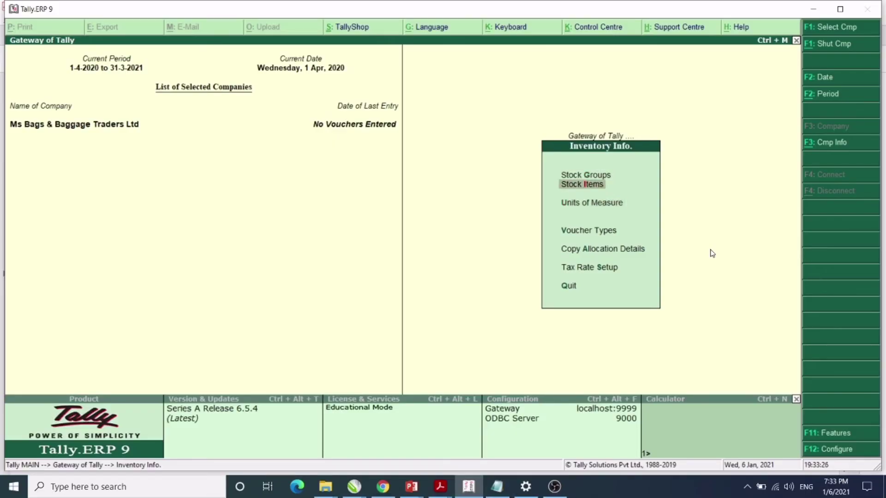
key(Return)
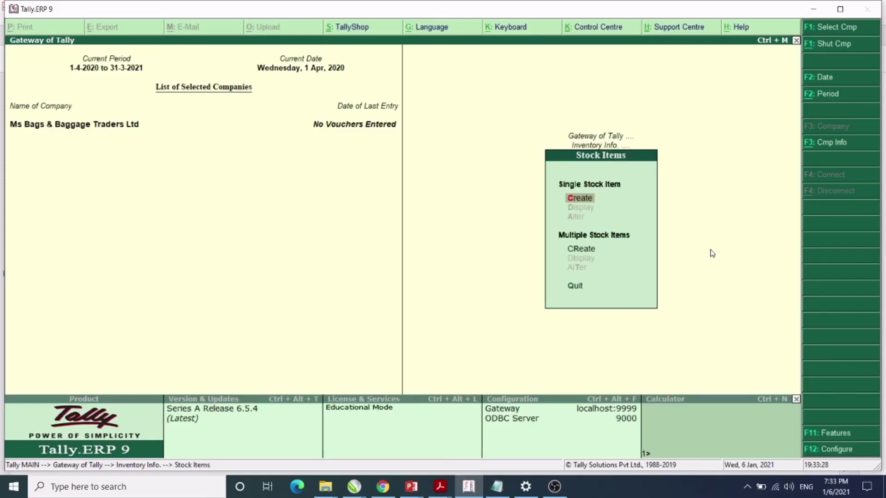
key(Return)
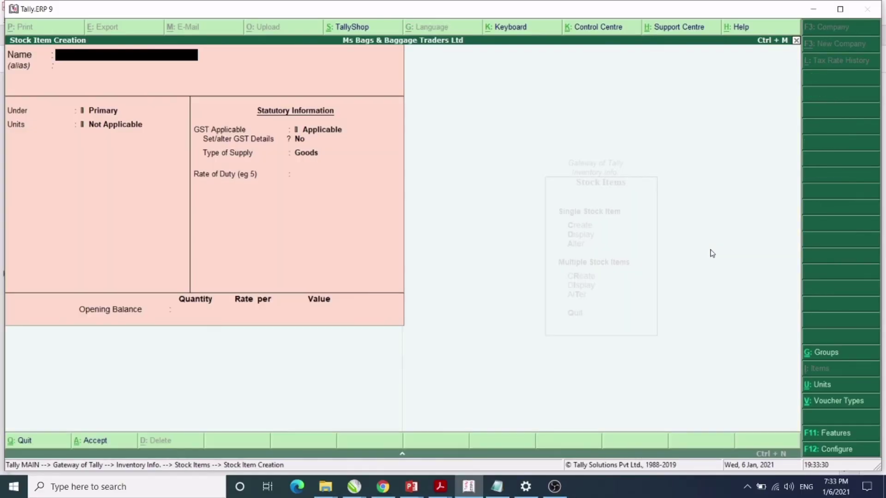
key(alt+Tab)
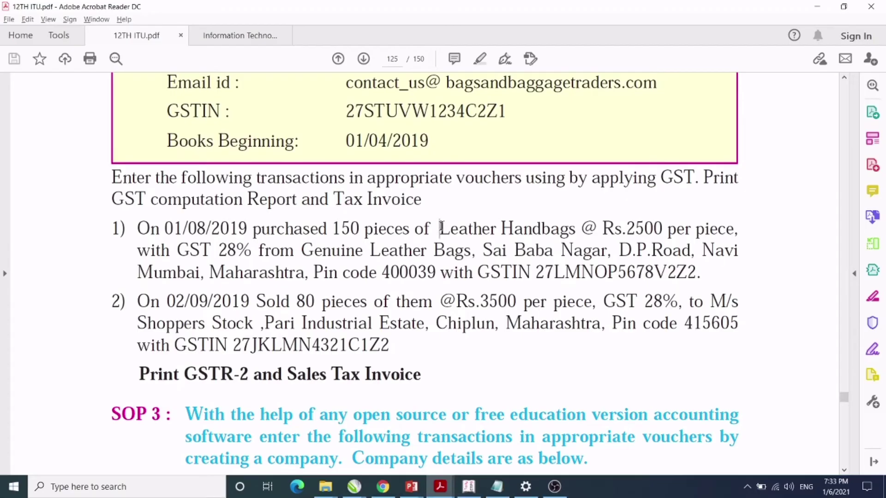
Highlight 'Leather Handbags' in the PDF's first transaction, then return to Tally's item form.
drag(440, 228, 524, 222)
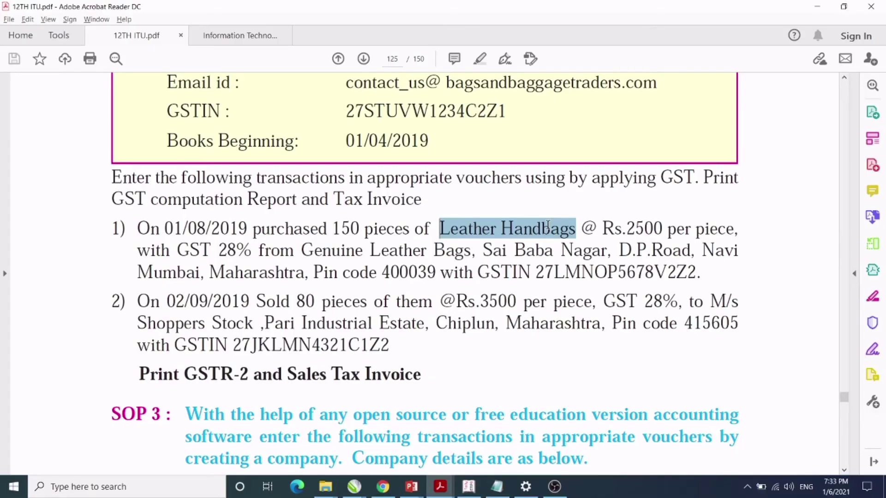
drag(548, 226, 547, 226)
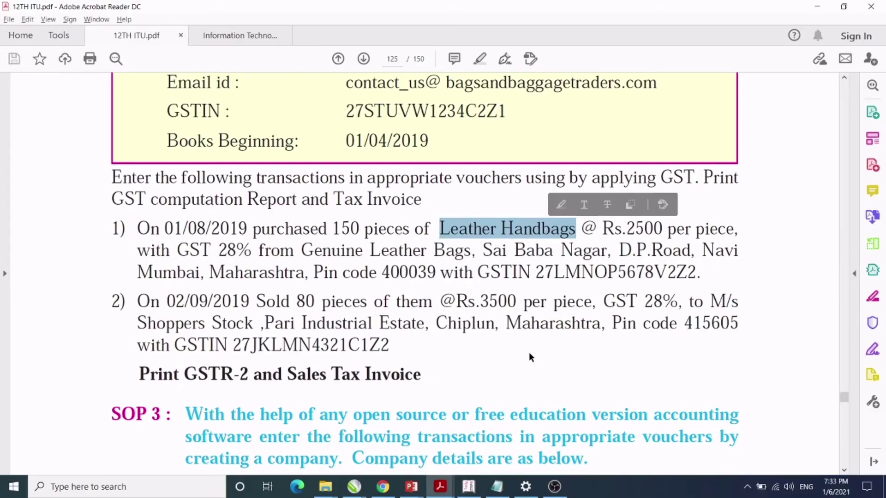
key(alt+Tab)
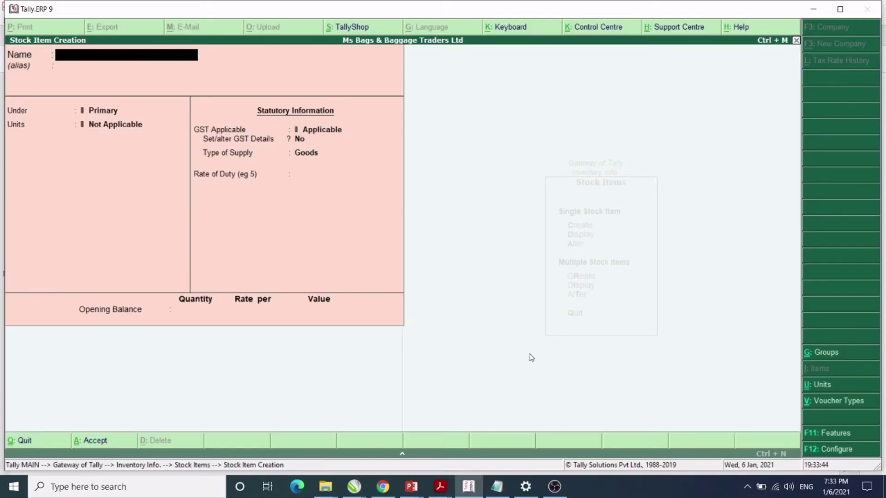
Name the item Leather Hand Bags, group Bags, unit pcs, with GST details set to Yes.
text(Leather Hand Bags)
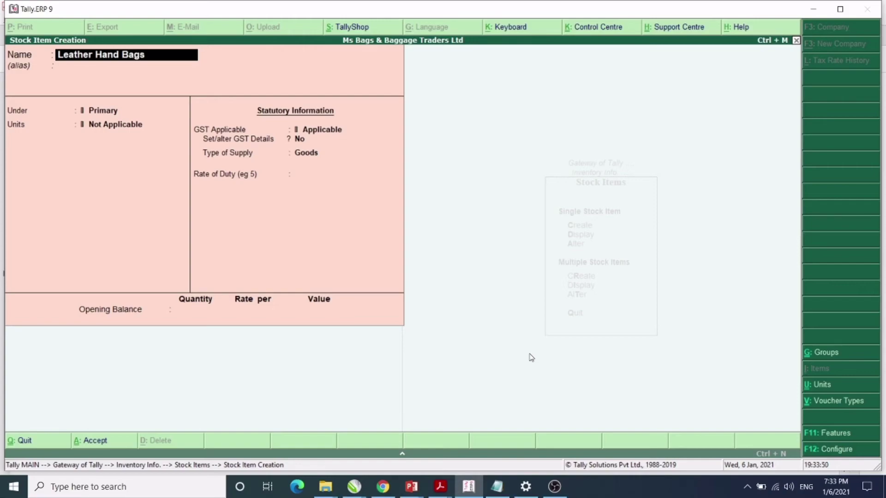
key(Return)
key(Return)
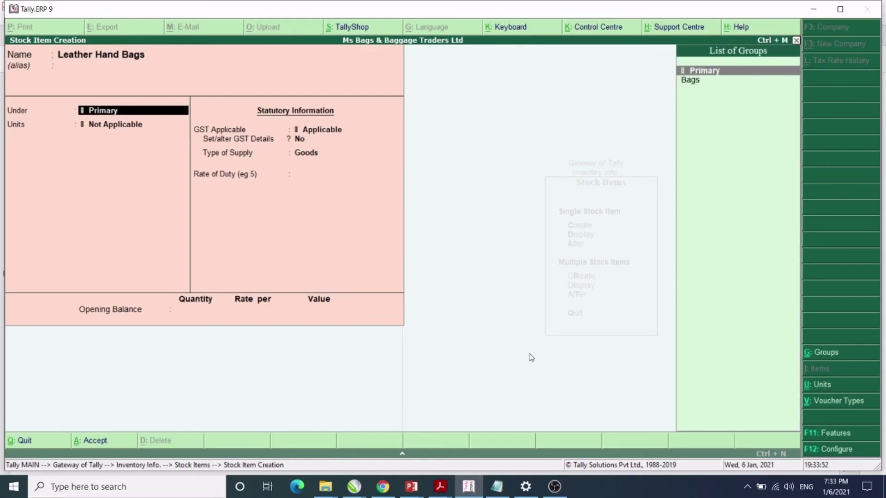
key(Down)
key(Return)
key(Down)
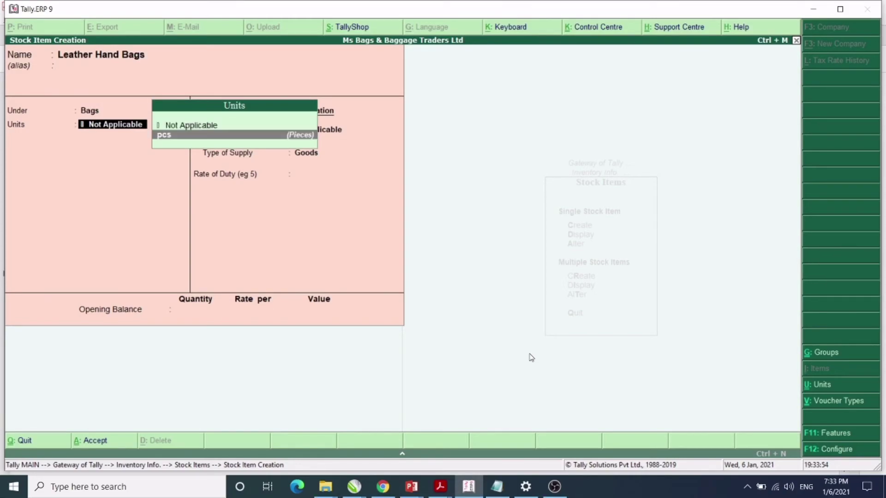
key(Return)
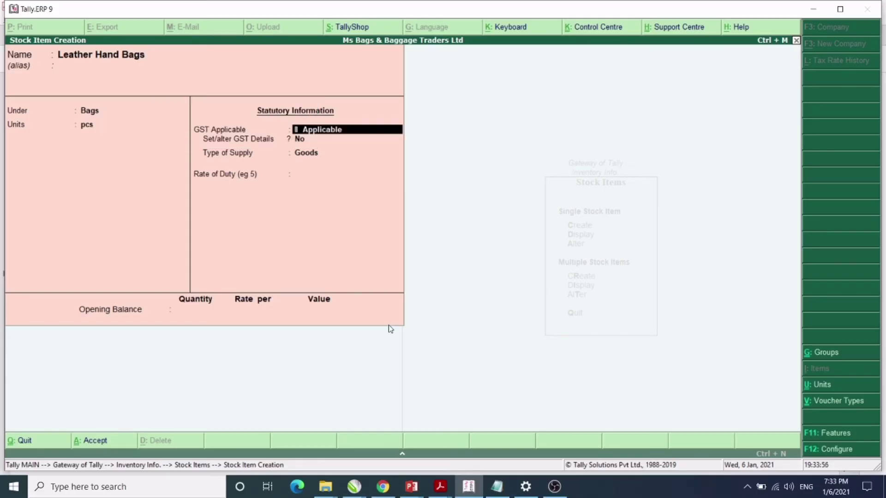
click(89, 112)
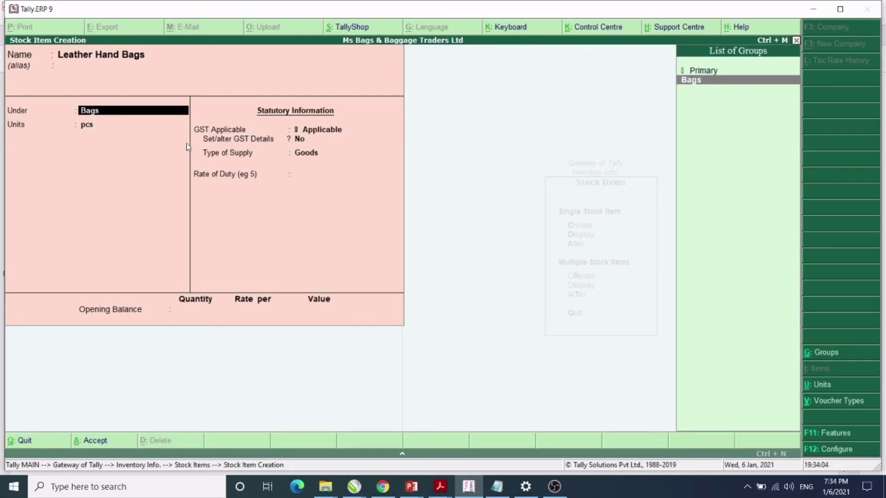
key(Return)
key(Return)
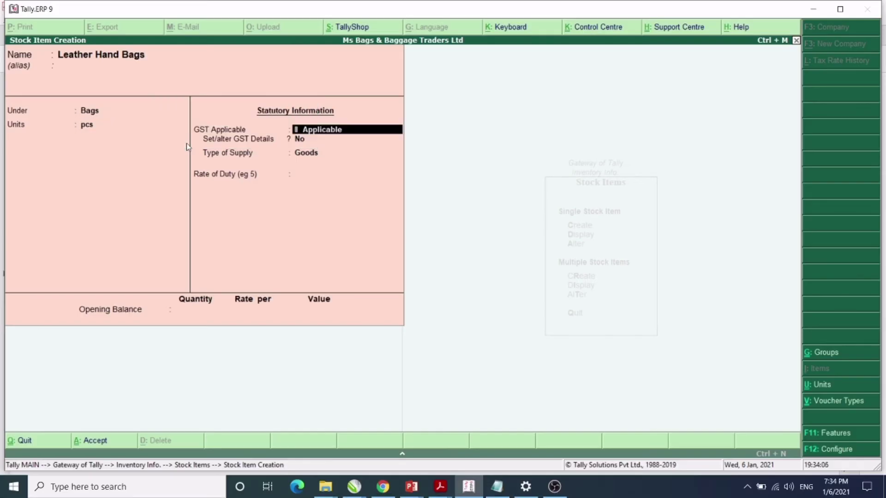
key(Return)
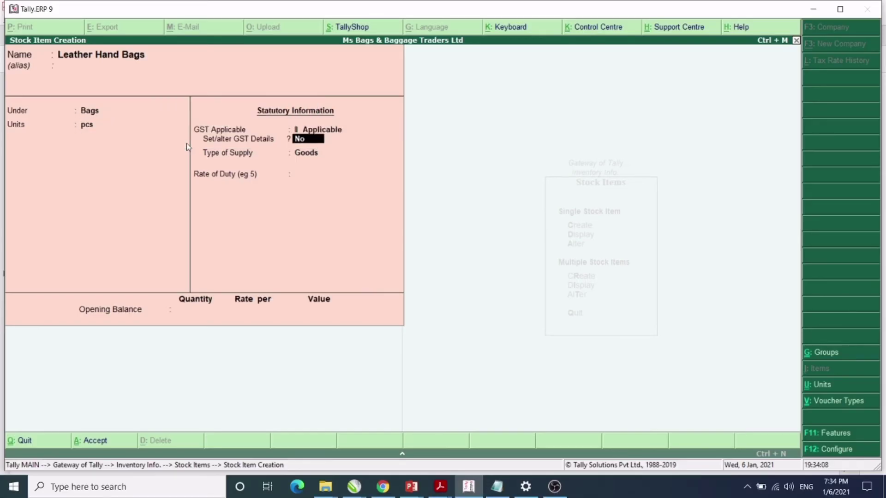
text(yes)
key(Return)
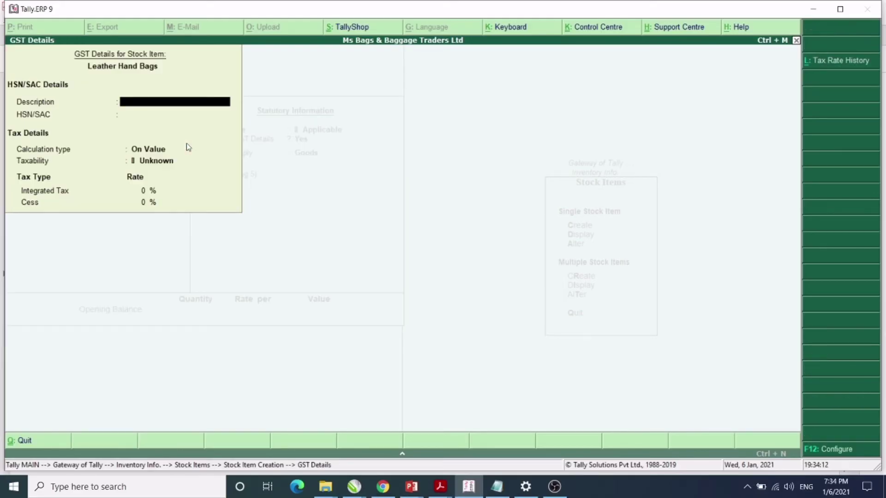
Enter description Leather Hand bags, HSN 400020202, On Value, Taxable, and 28% integrated tax.
text(Leather Hand bags)
key(Return)
text(400)
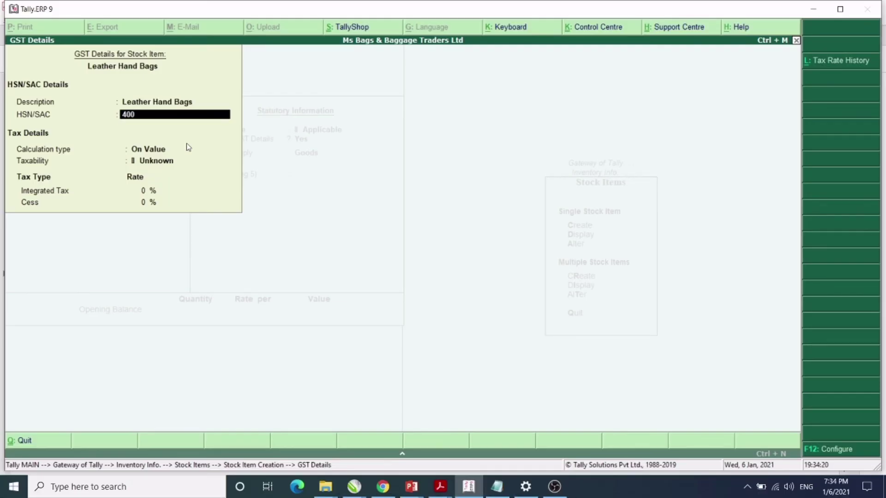
text(020202)
key(Return)
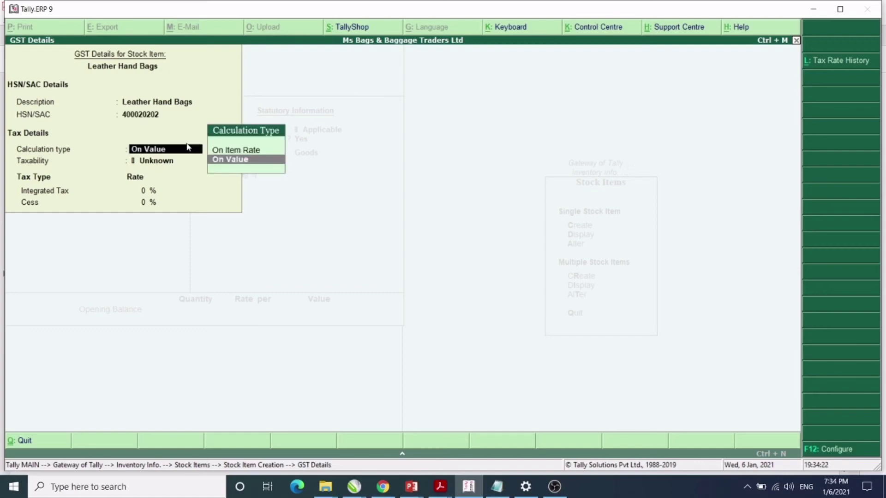
key(Return)
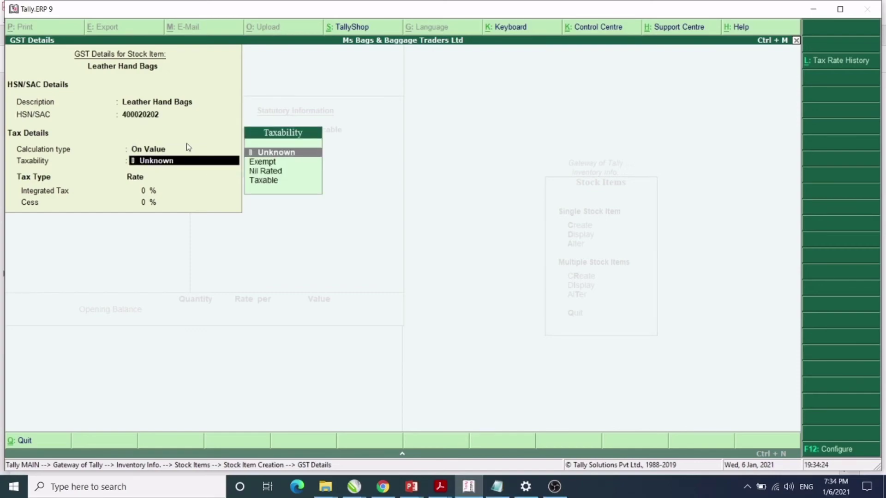
key(Down)
key(Down)
key(Down)
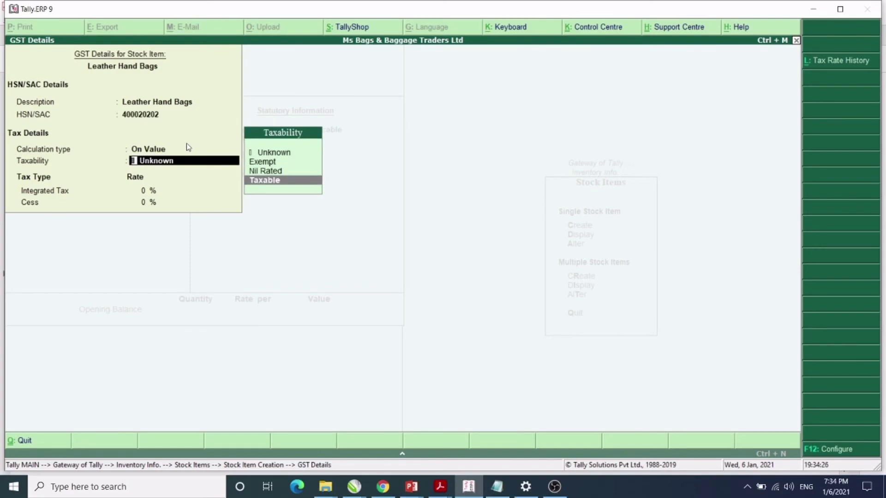
key(Return)
text(2)
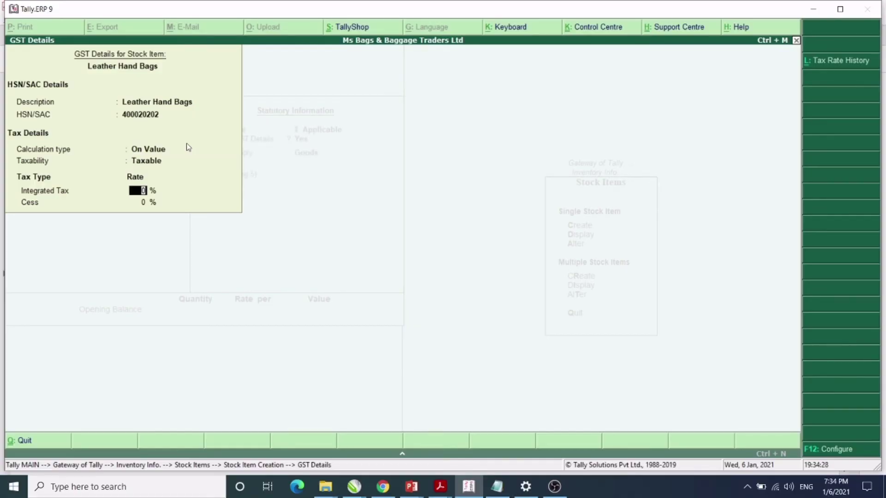
text(8)
key(Return)
key(Return)
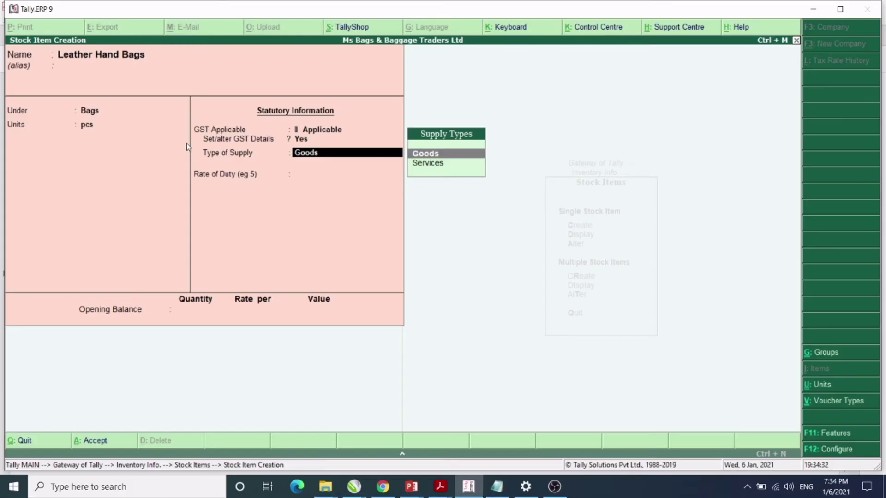
Keep Goods as supply type, save Leather Hand Bags, and return to the Gateway of Tally.
key(Return)
key(Return)
key(Return)
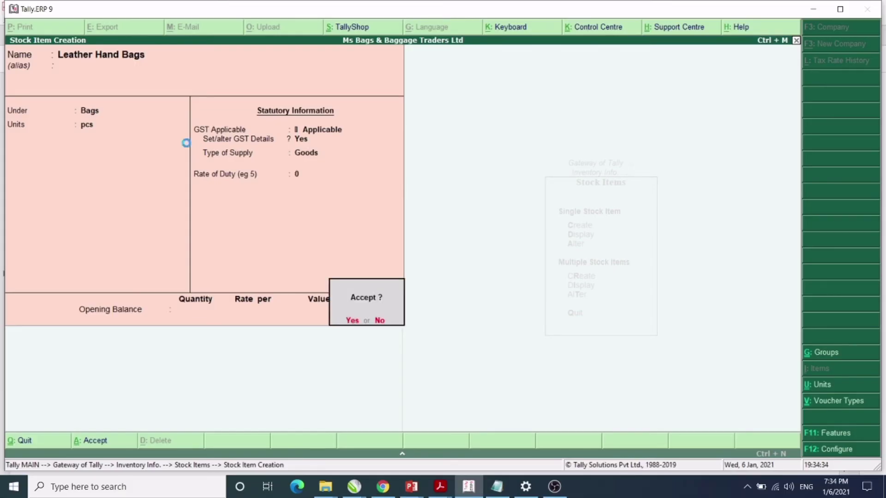
key(Return)
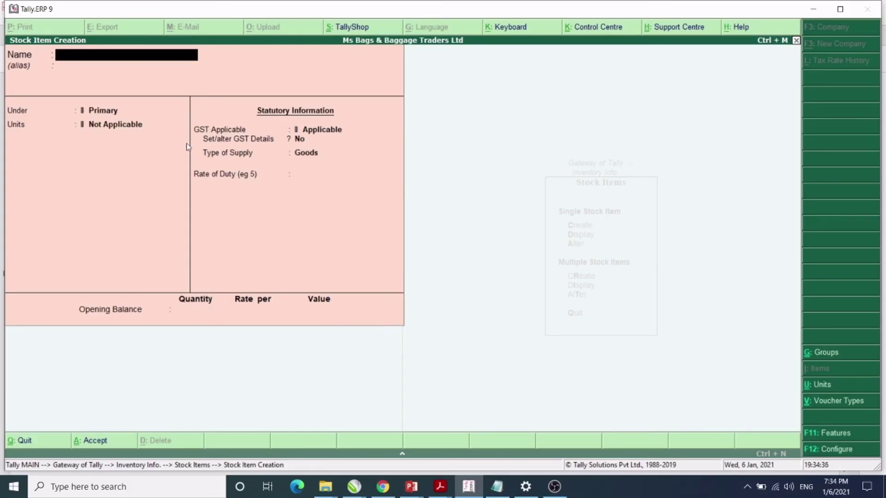
key(Escape)
key(Return)
key(Escape)
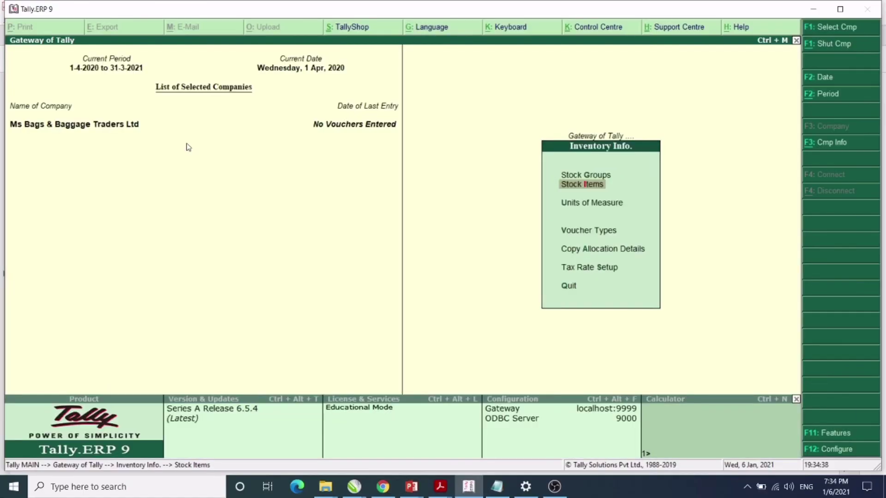
key(Escape)
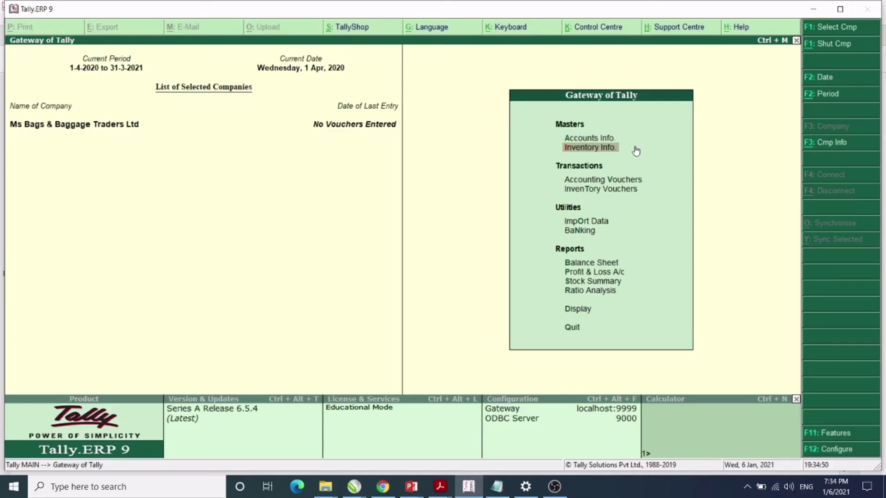
click(620, 181)
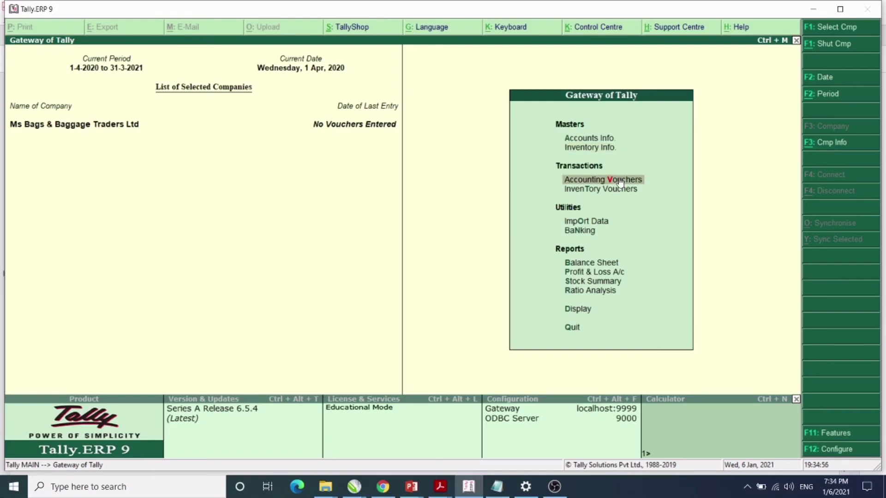
Start purchase invoice 1 from Genuine Leather Bags (India, Maharashtra) with Purchase A/c as ledger.
click(620, 181)
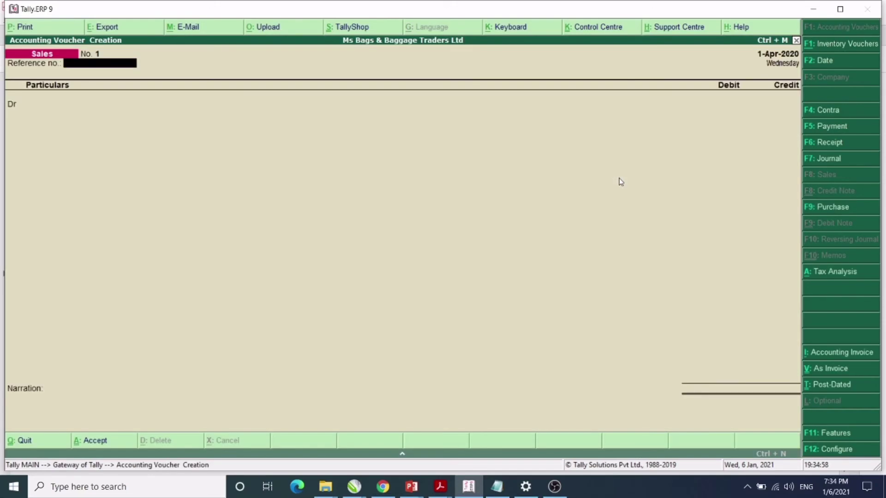
click(827, 208)
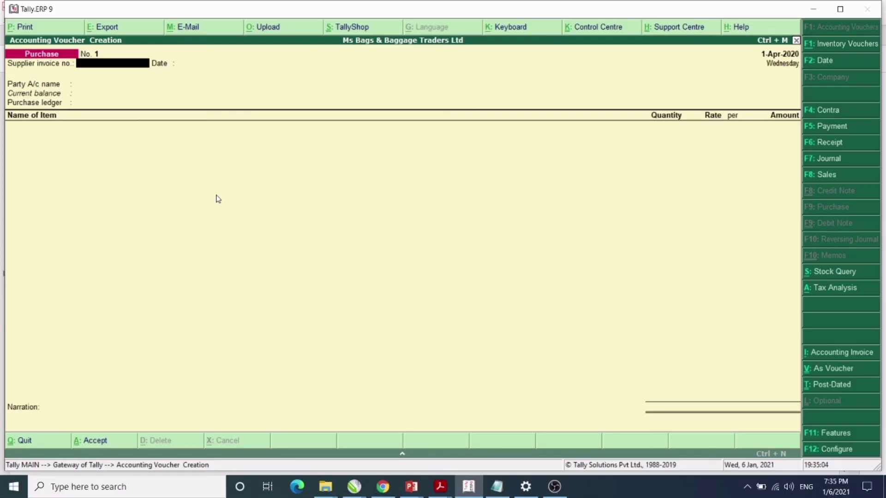
text(1)
key(Return)
key(Return)
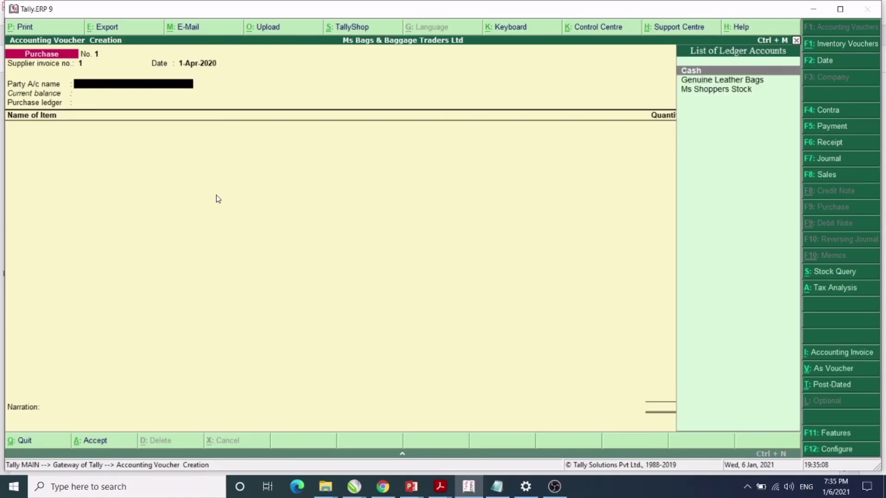
key(Down)
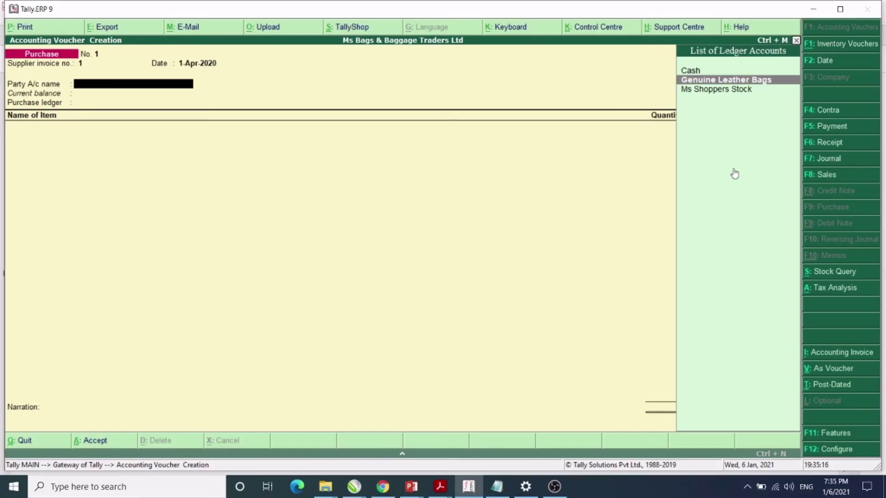
key(Return)
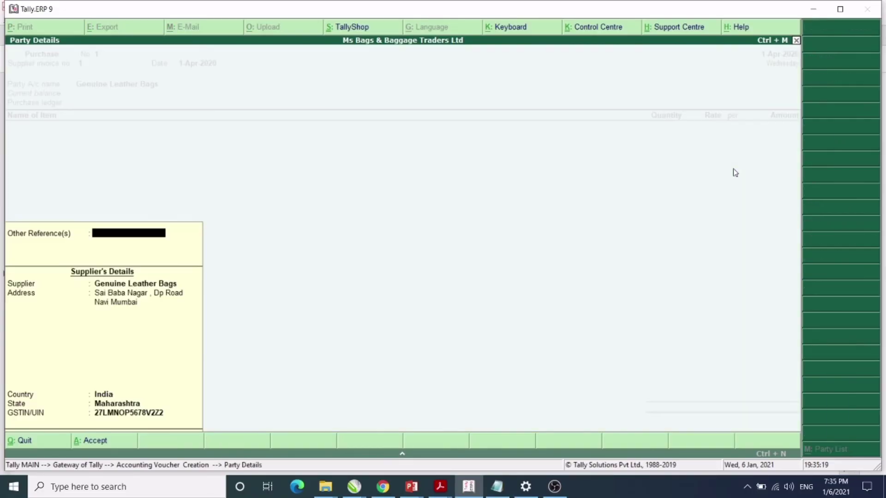
key(Return)
key(Return)
key(Return)
key(Return)
key(Return)
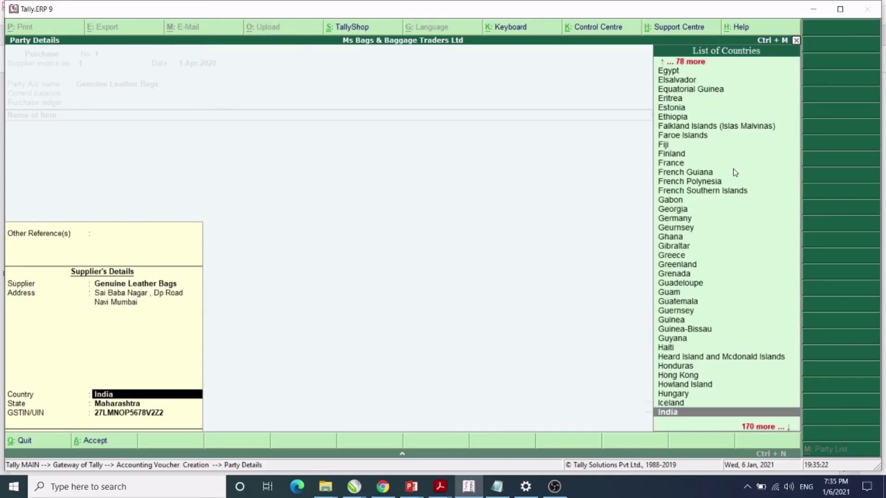
key(Return)
key(Return)
key(Return)
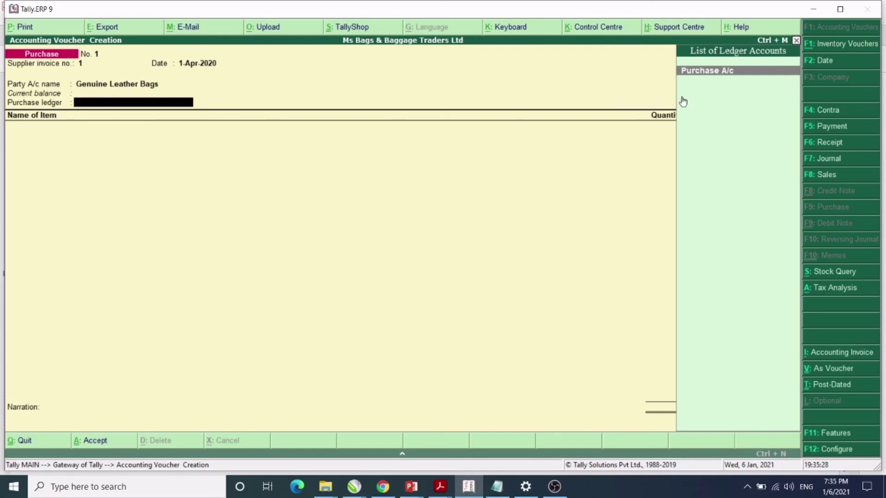
click(735, 73)
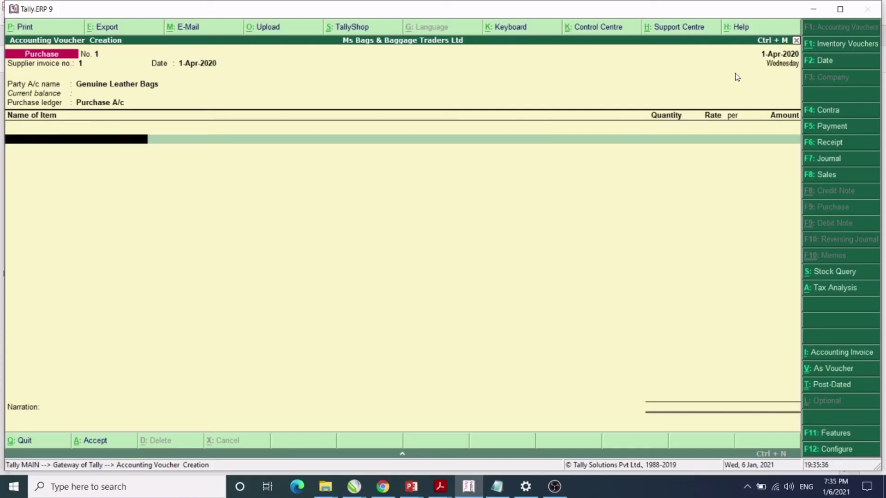
Add Leather Hand Bags as the first item and check its quantity of 150 in the PDF.
text(L)
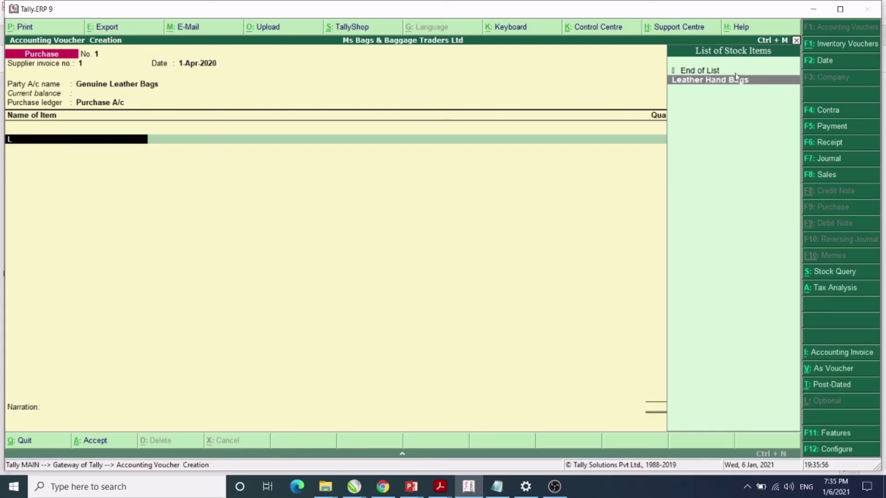
key(Return)
key(alt+Tab)
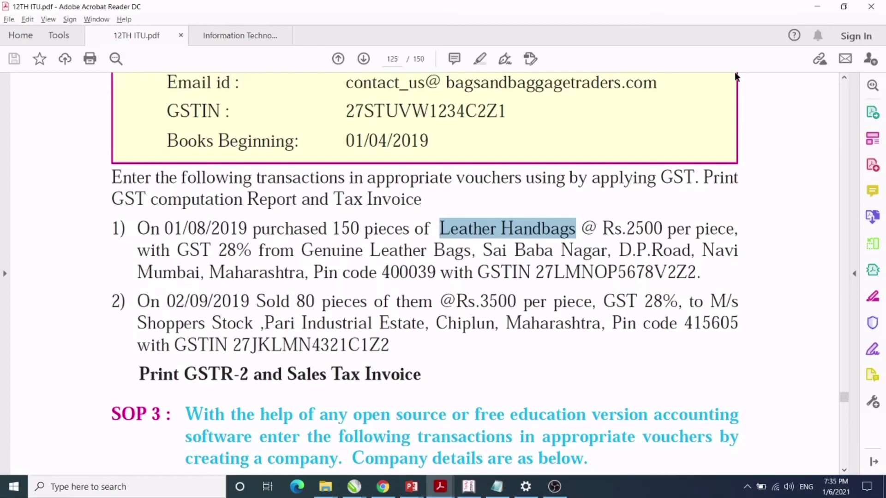
drag(332, 228, 364, 229)
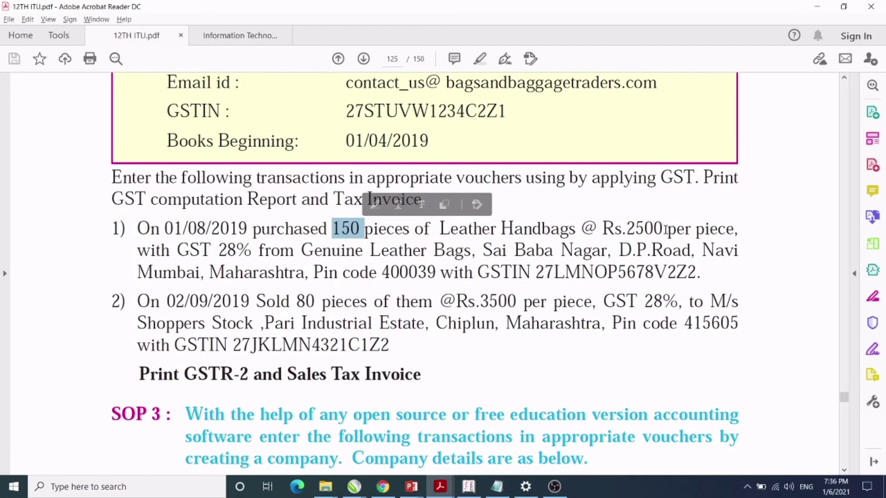
key(alt+Tab)
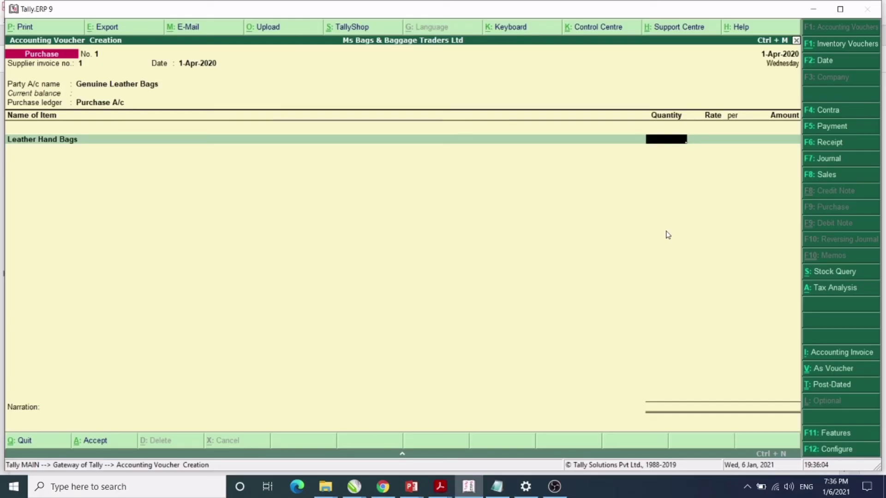
Enter 150 pcs at 2,500 per pcs, giving a line amount of 3,75,000.00.
text(150)
key(Return)
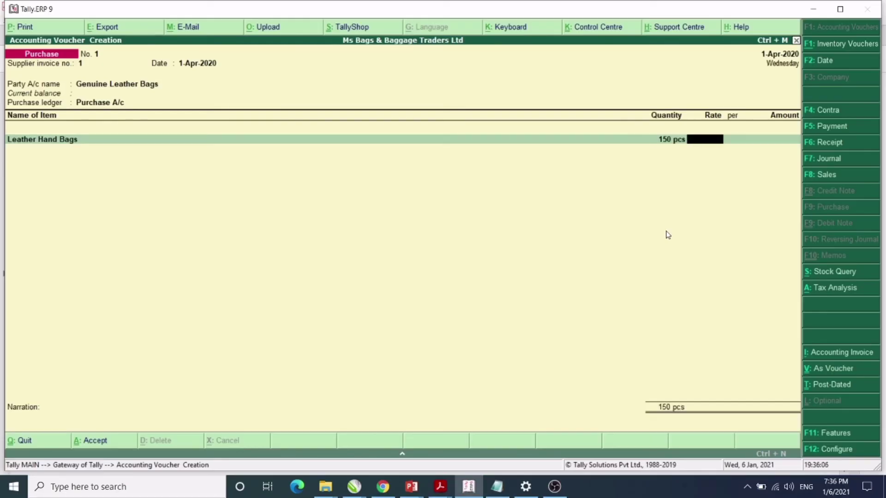
key(alt+Tab)
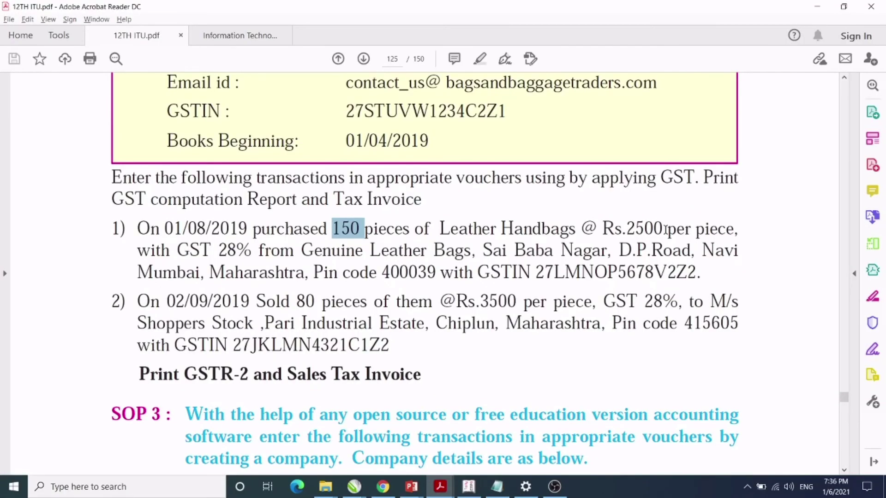
key(alt+Tab)
text(2)
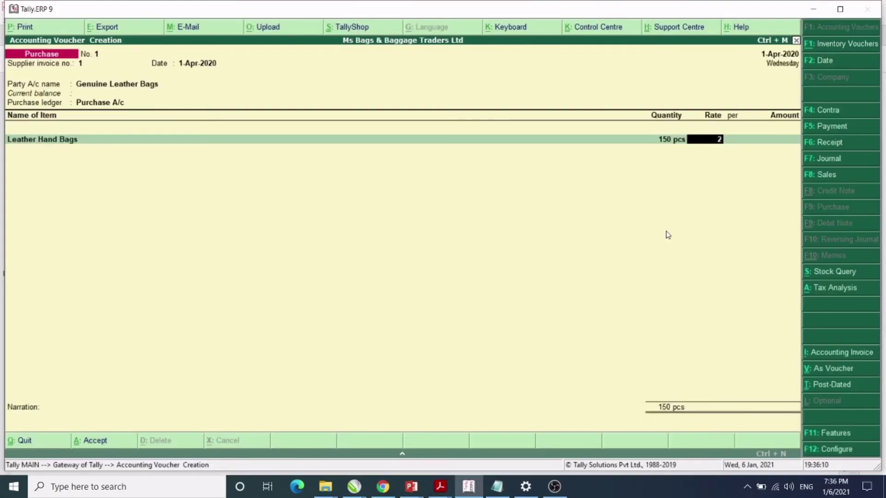
text(,500)
key(Return)
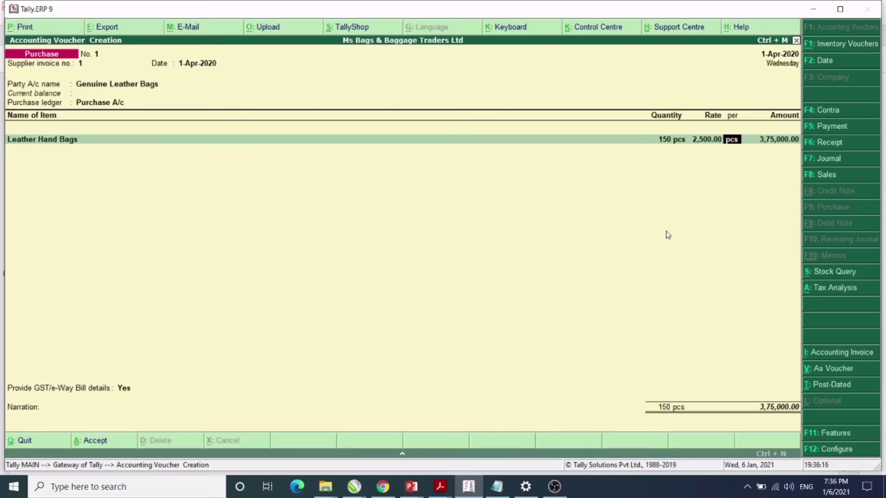
key(Return)
key(Return)
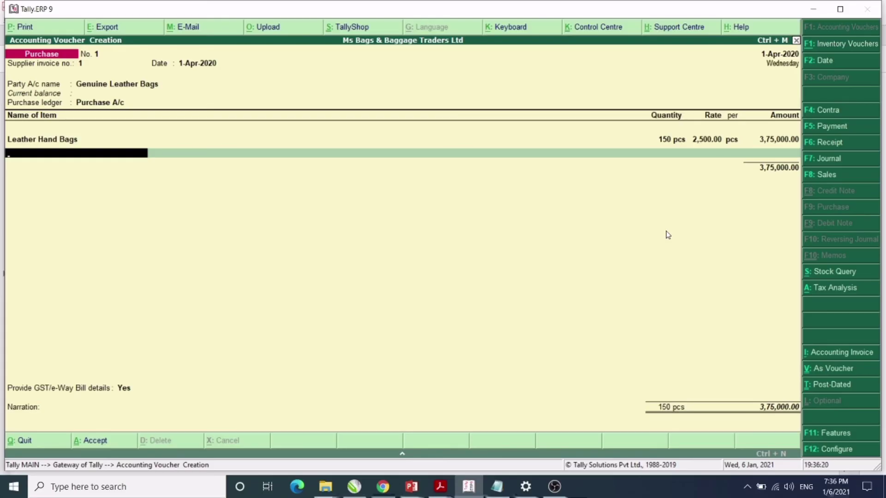
Add Cgst A/c and Sgst A/c at 14%, 52,500.00 each, bringing the purchase total to 4,80,000.00.
key(Return)
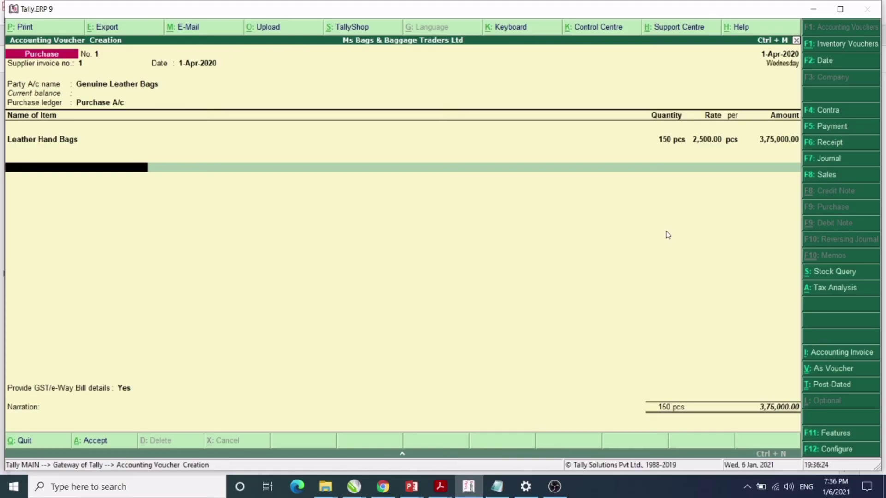
text(C)
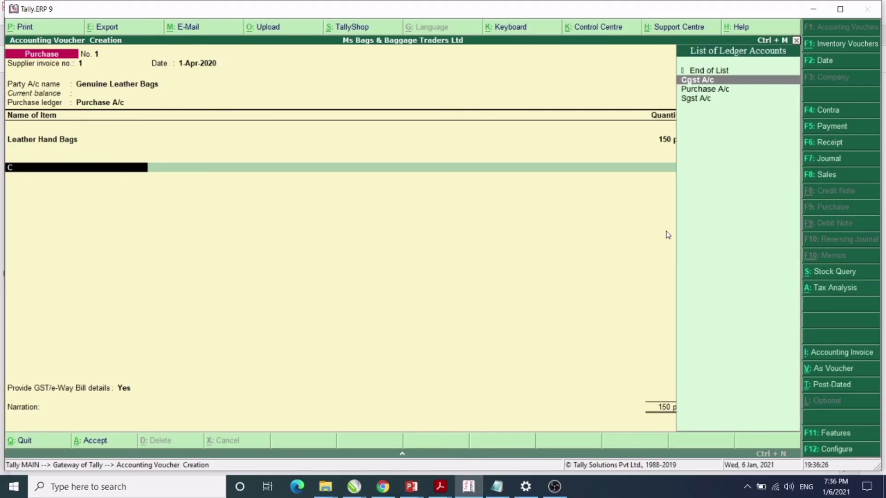
key(Down)
key(Up)
key(Return)
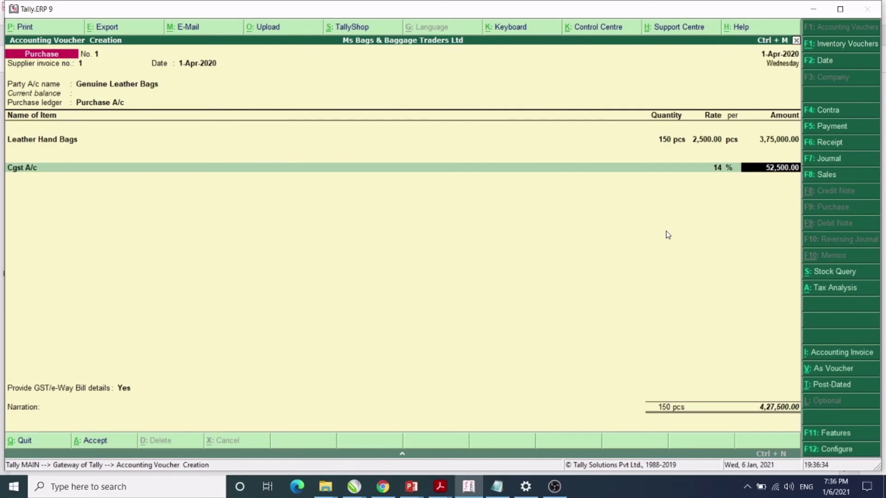
key(Return)
text(S)
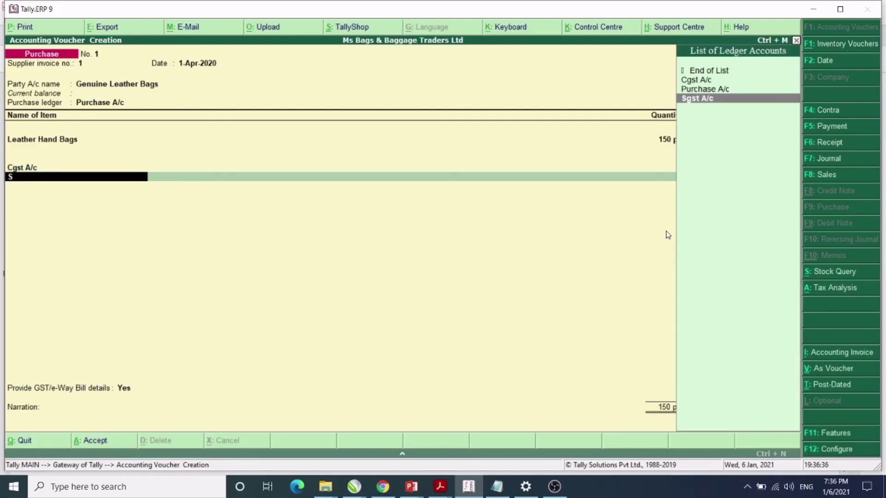
key(Return)
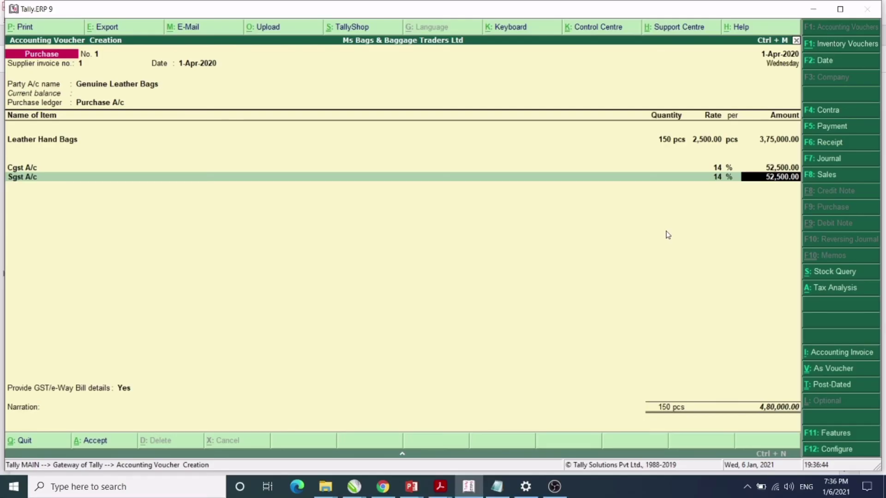
key(Return)
key(Return)
Confirm the GST/e-Way Bill details, skip the narration, and save Purchase voucher No. 1.
key(Return)
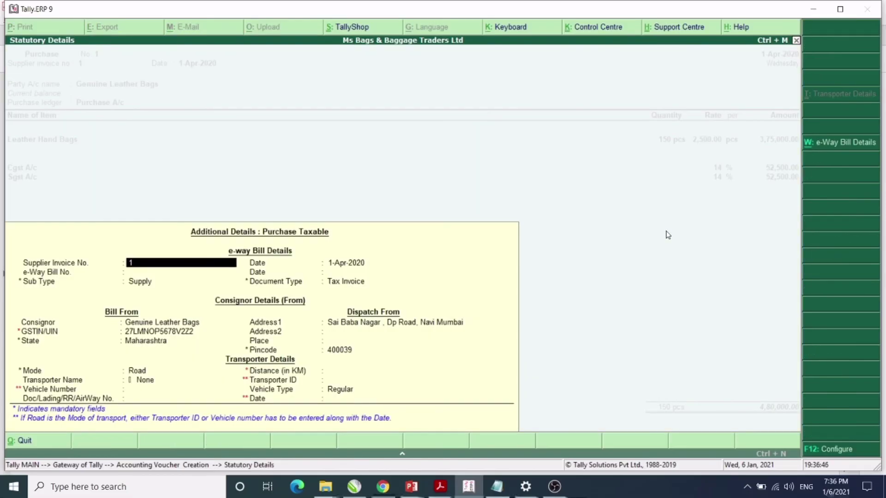
key(Return)
key(Return)
key(Return)
key(Return)
key(Return)
key(Return)
key(Return)
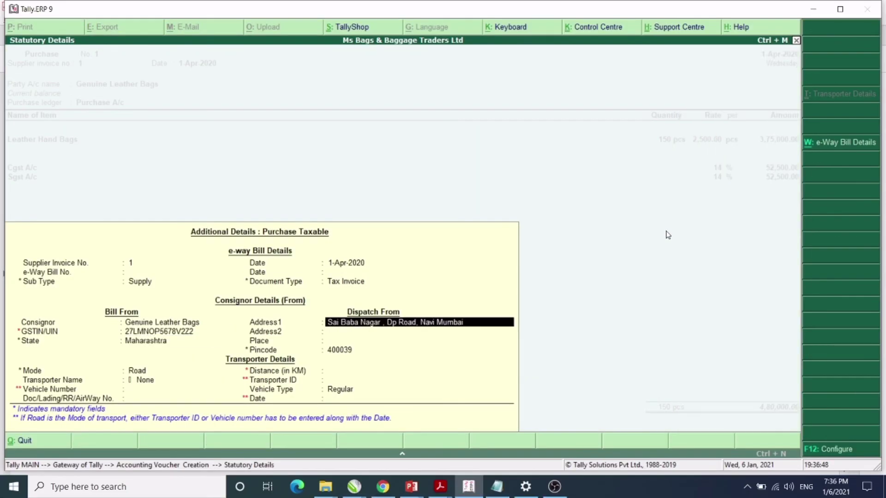
key(Return)
key(Return)
key(Return)
key(Return)
key(Return)
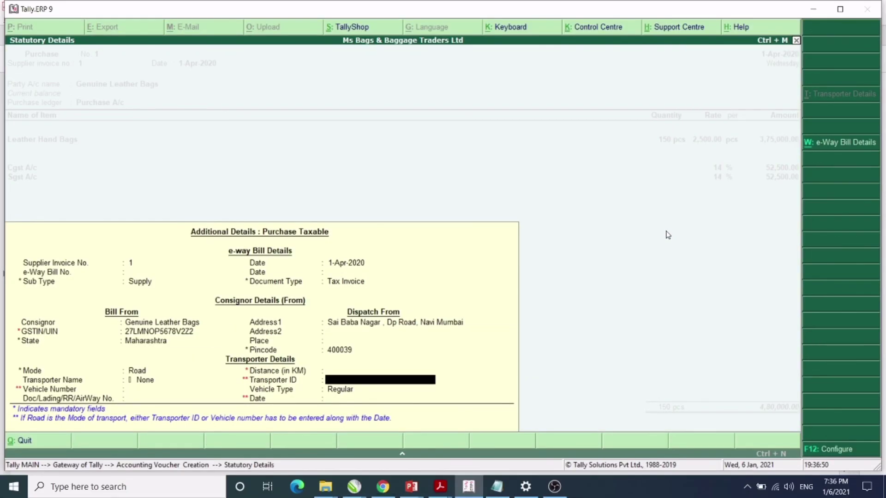
key(Return)
key(Return)
key(Return)
key(Return)
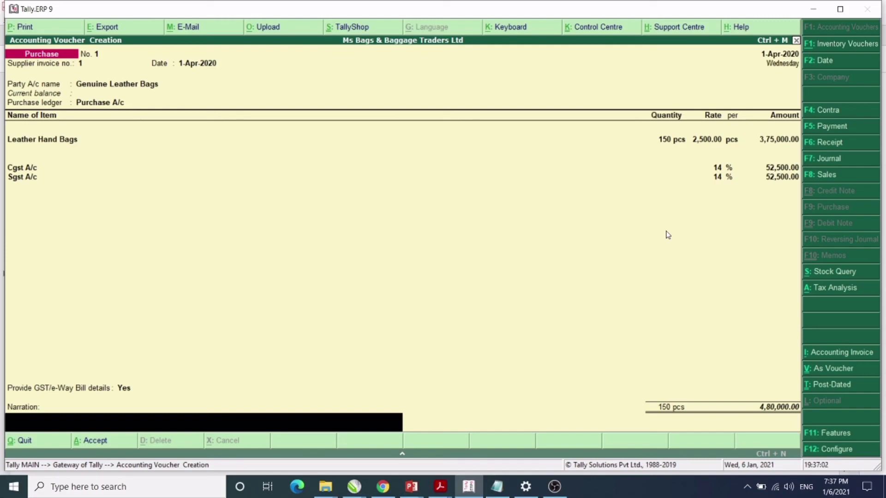
key(Return)
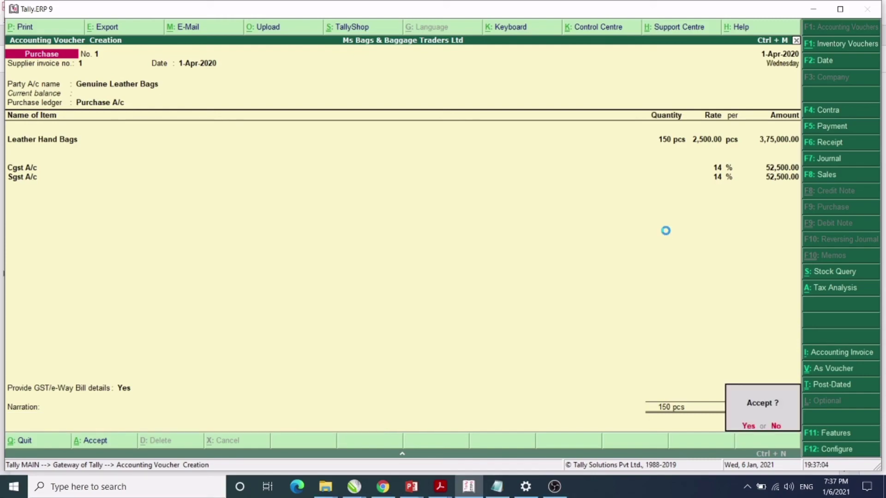
key(Return)
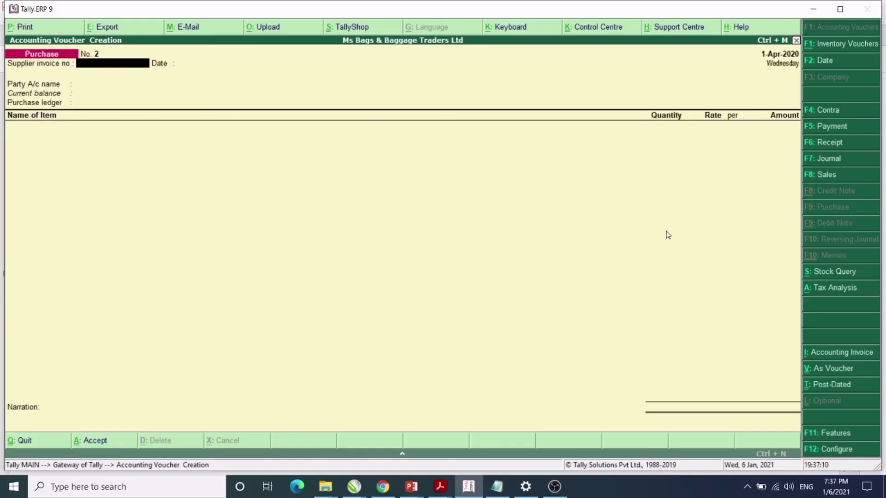
Start a new Sales voucher No. 1 and go back to its Party A/c name field.
click(815, 175)
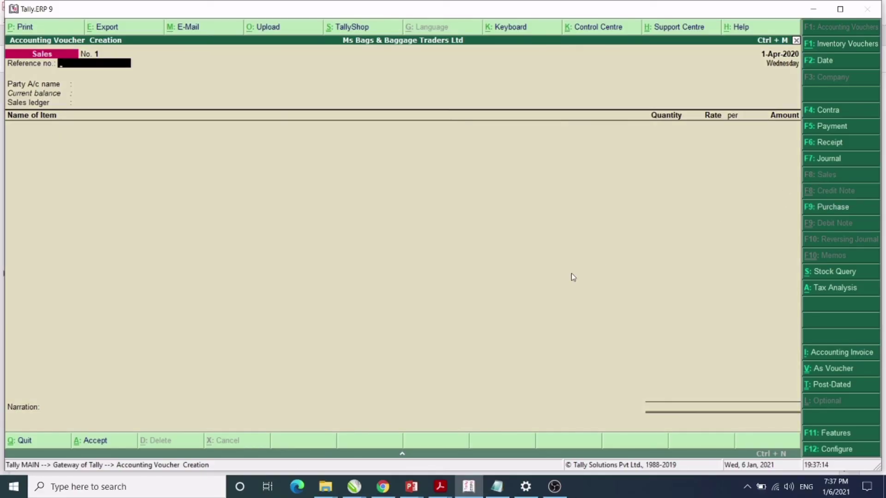
key(Return)
key(Return)
key(Return)
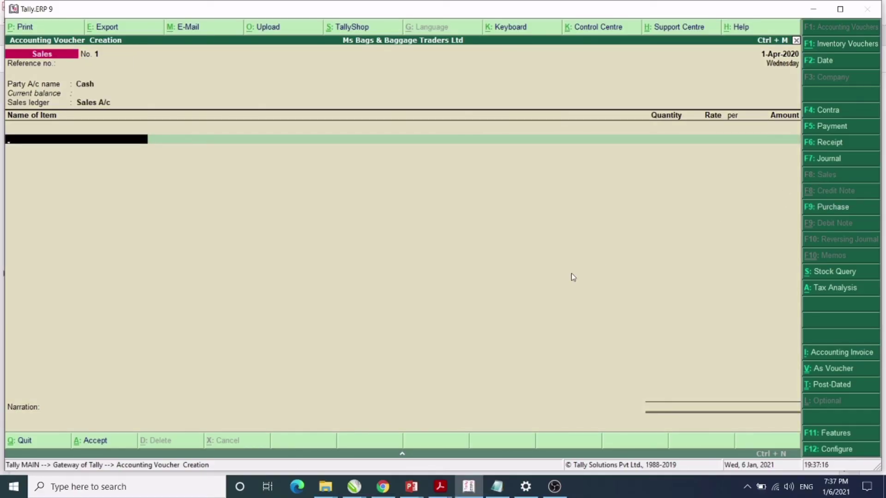
key(BackSpace)
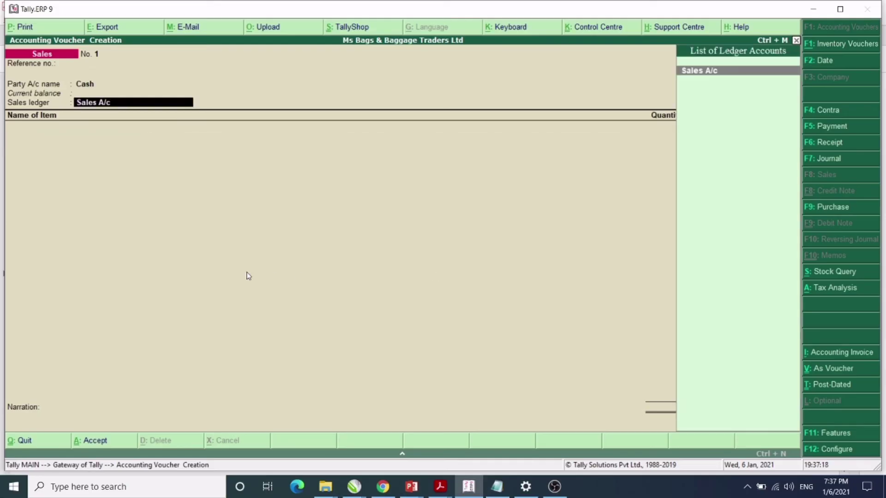
key(BackSpace)
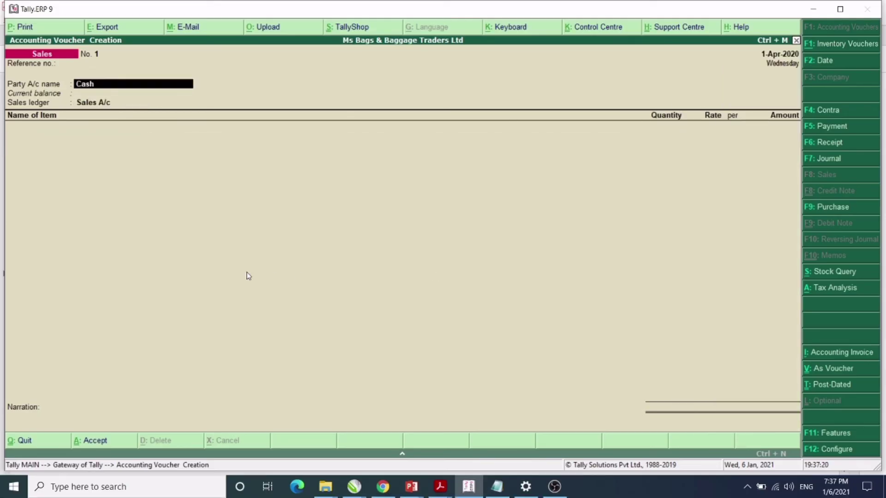
Choose Ms Shoppers Stock as the party and confirm its despatch and buyer details.
text(S)
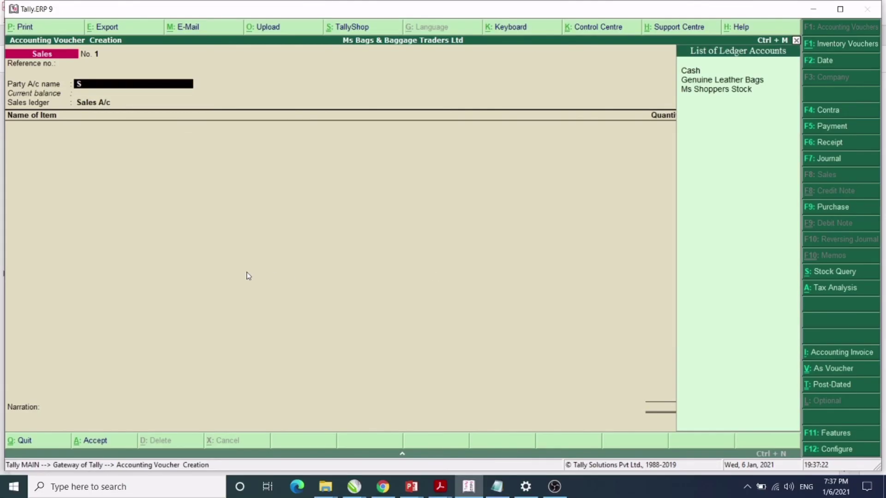
key(Down)
key(Down)
key(Return)
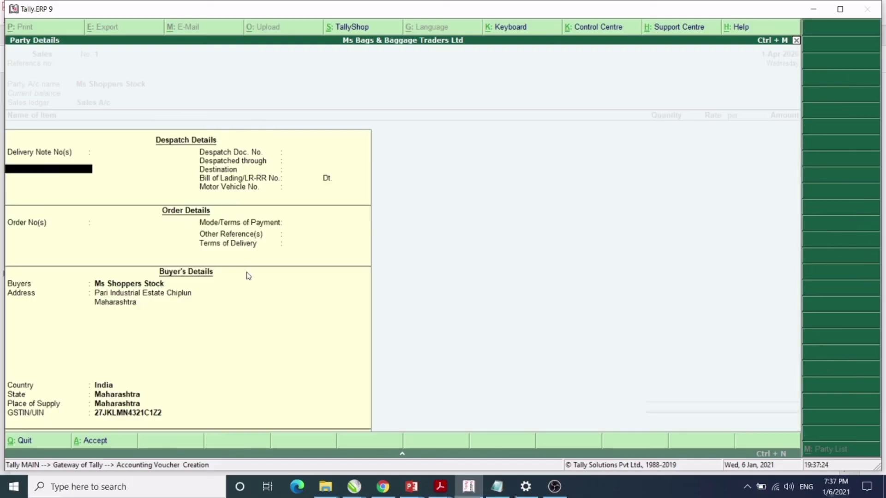
key(Return)
key(Return)
key(Return)
key(Return)
key(Return)
key(Return)
key(Return)
key(Return)
key(Return)
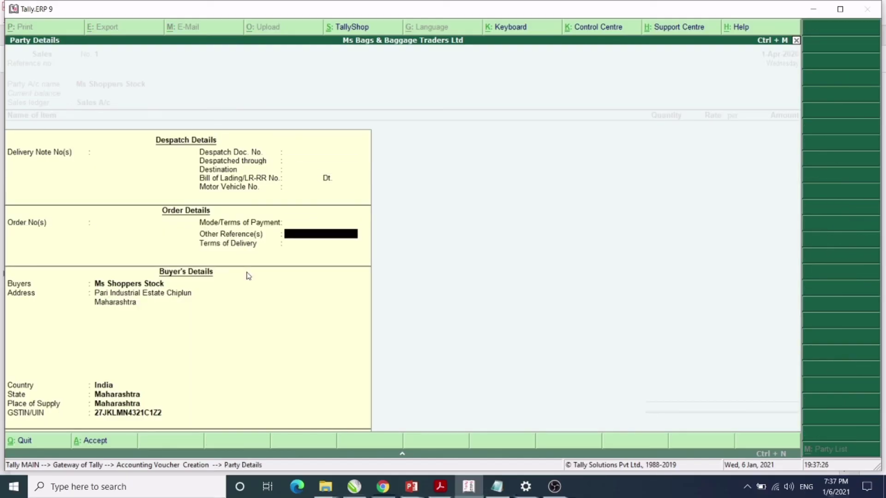
key(Return)
key(Return)
key(Return)
key(Return)
key(Return)
key(Return)
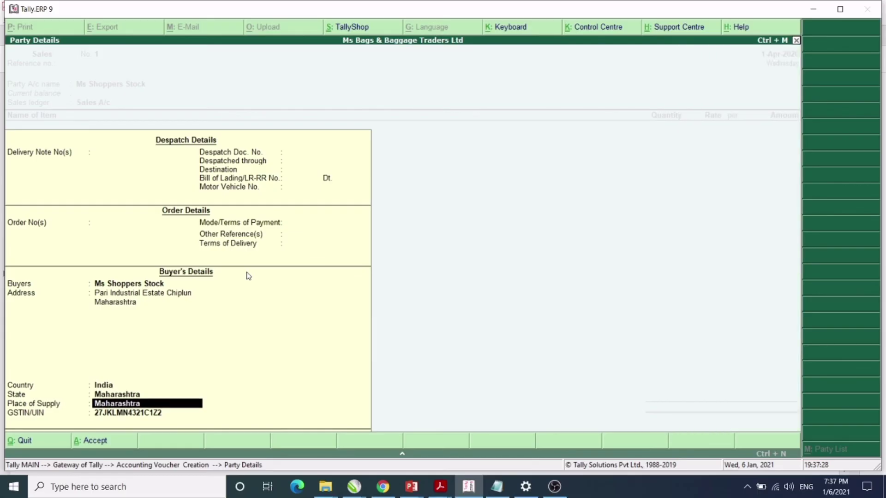
key(Return)
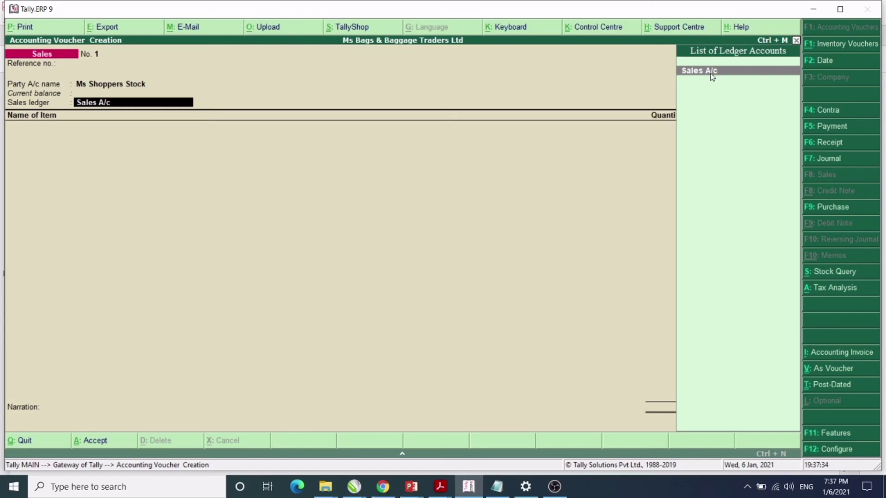
Under Sales A/c, enter 80 pcs of Leather Hand Bags at a rate of 3,500.00.
key(Return)
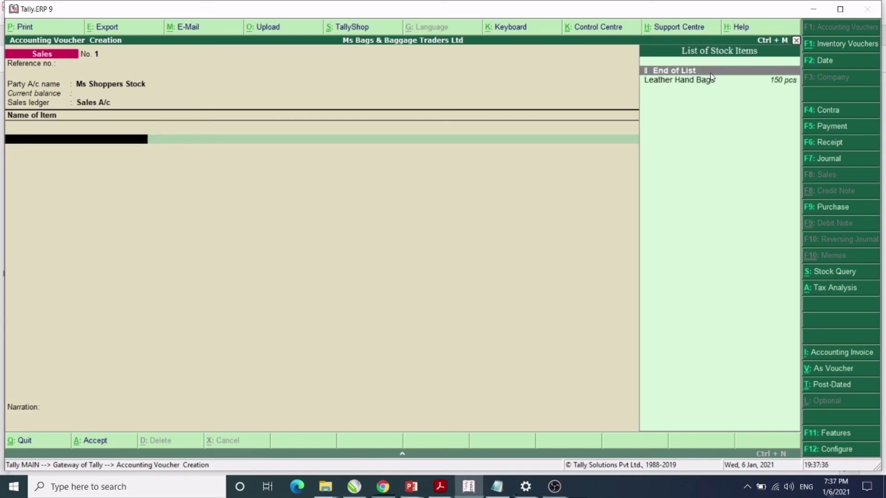
key(Down)
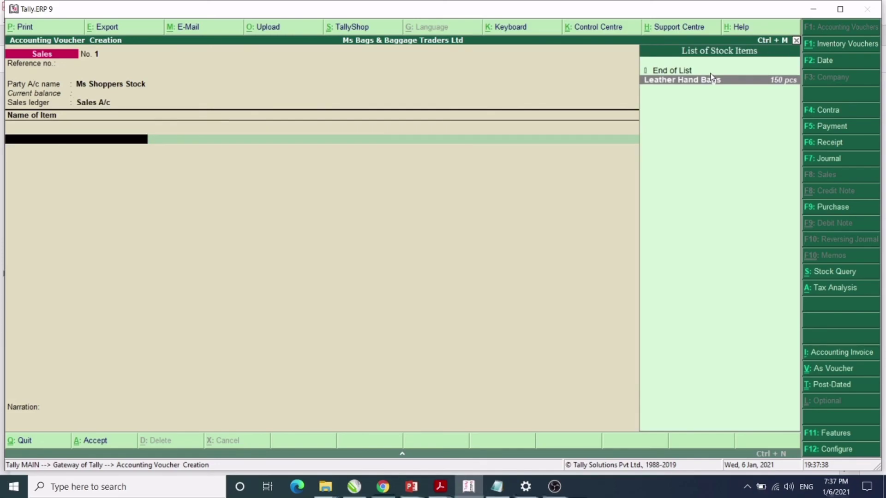
key(Return)
key(alt+Tab)
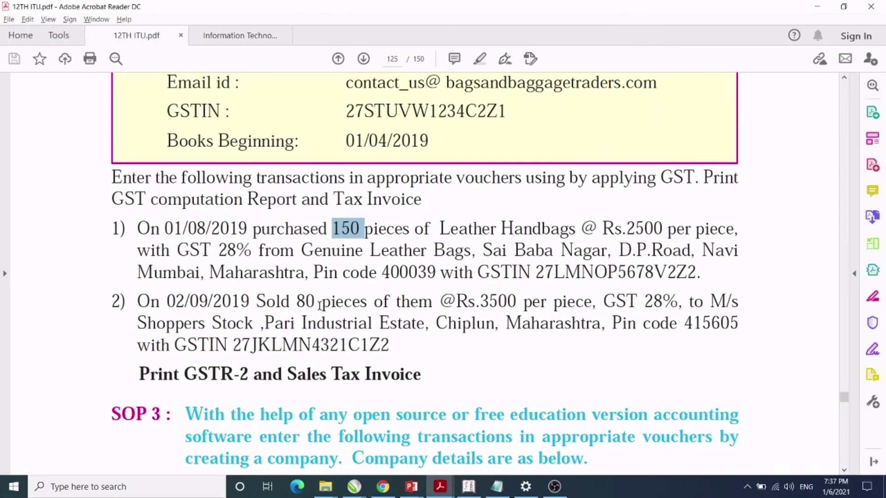
double_click(306, 303)
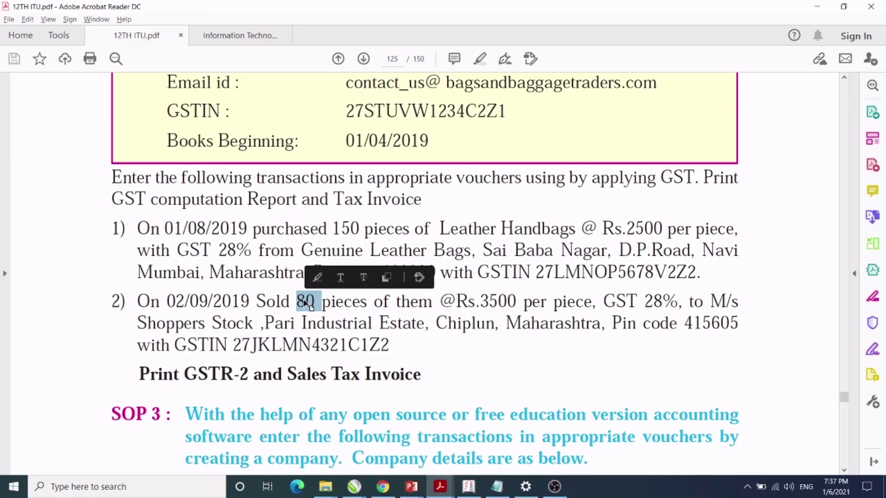
key(alt+Tab)
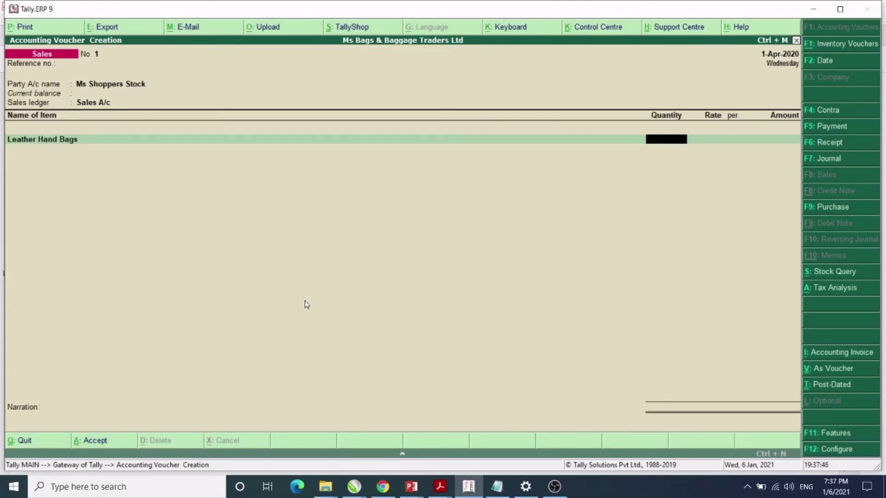
text(80)
key(Return)
text(3,5)
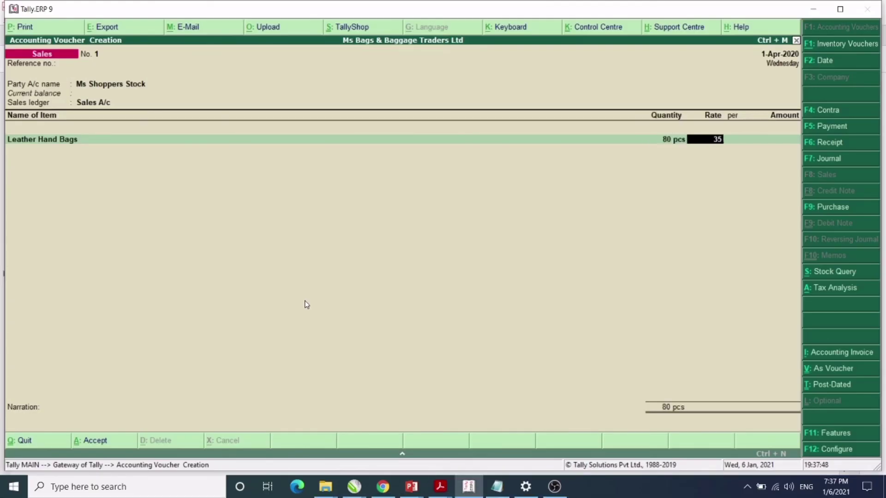
text(00)
key(Return)
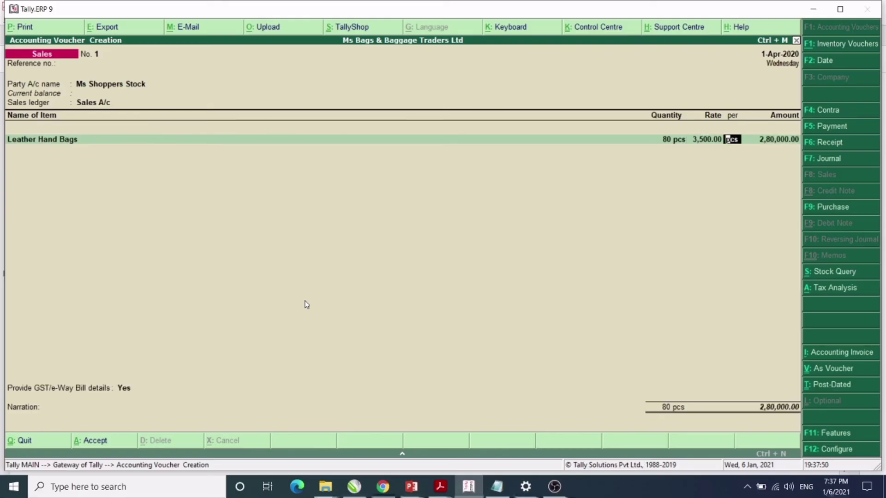
key(Return)
key(Return)
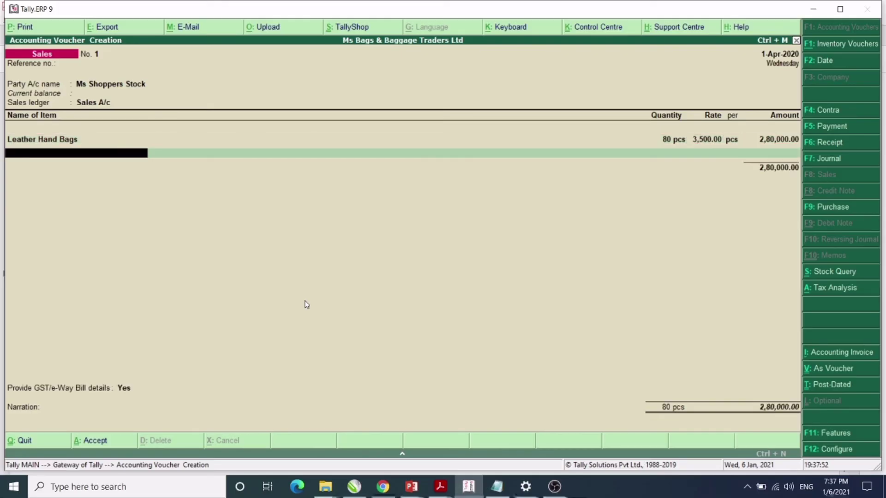
Add Cgst A/c and Sgst A/c at 14%, 39,200.00 each, totalling 3,58,400.00.
key(Return)
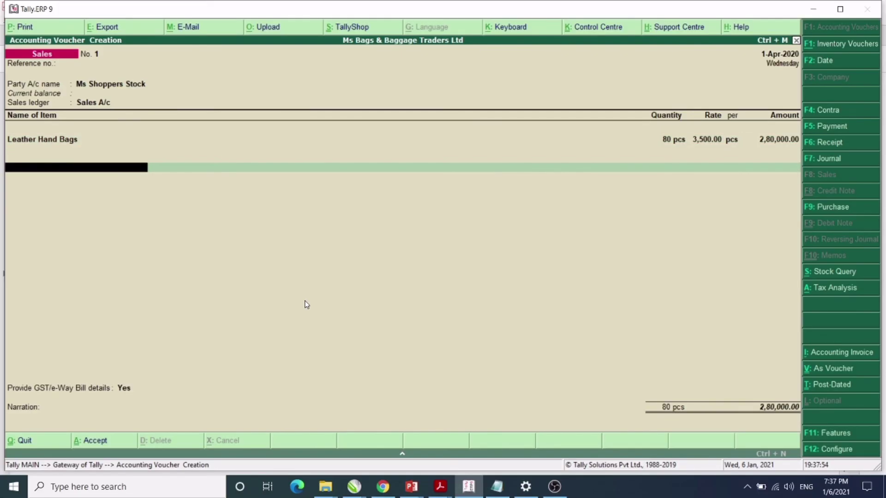
text(c)
key(Return)
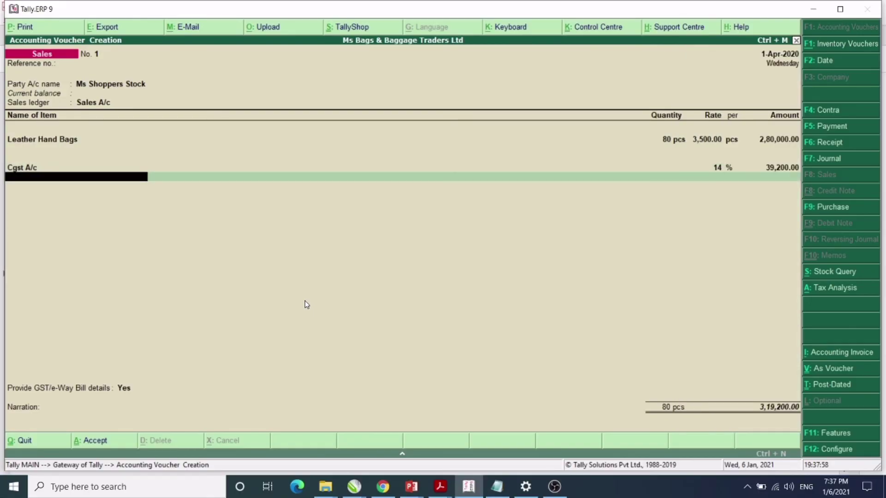
key(Return)
text(S)
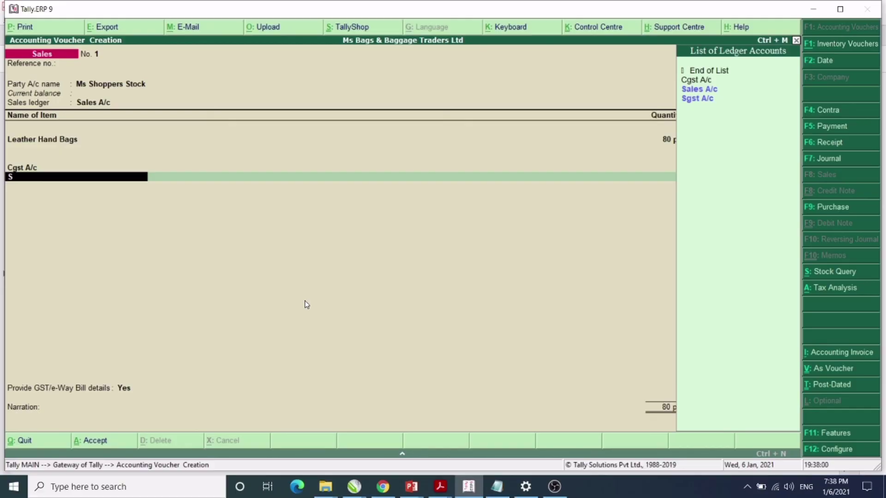
text(g)
key(Return)
key(Return)
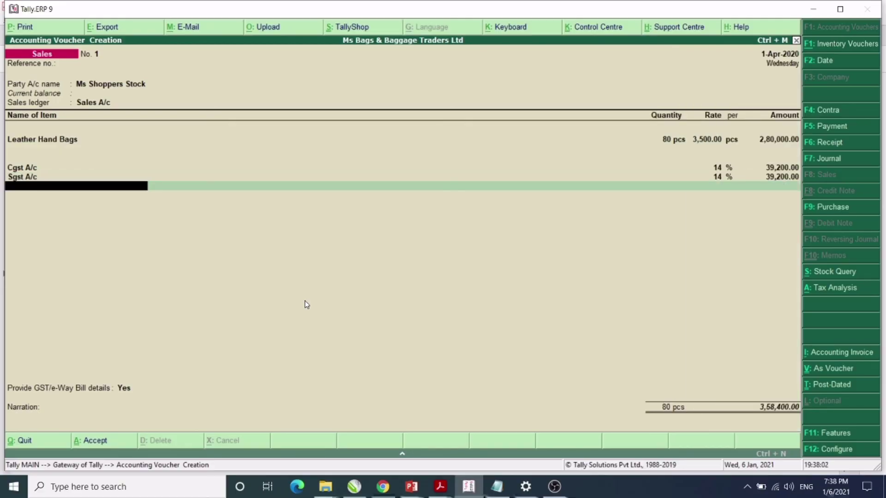
key(Return)
Pass through the e-Way Bill details, save the sales voucher, and quit to Gateway of Tally.
key(Return)
key(Return)
key(Return)
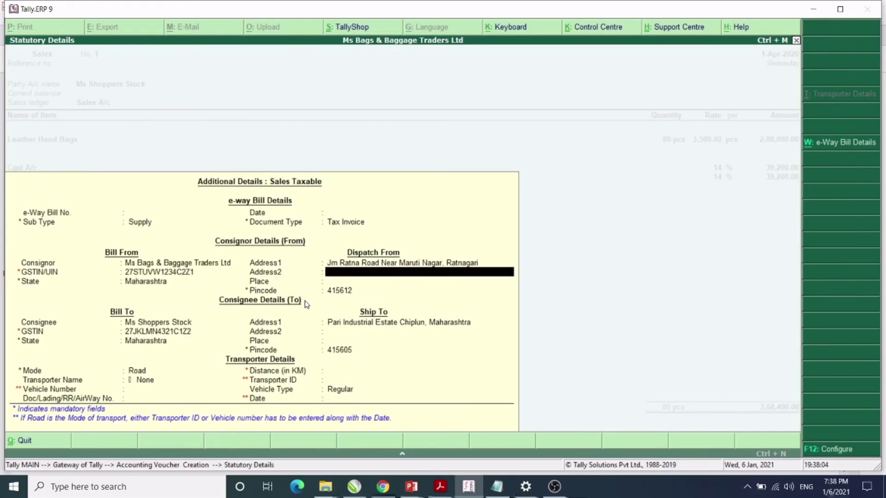
key(Return)
key(Return)
key(Return)
key(Return)
key(Return)
key(Return)
key(Return)
key(Return)
key(Return)
key(Return)
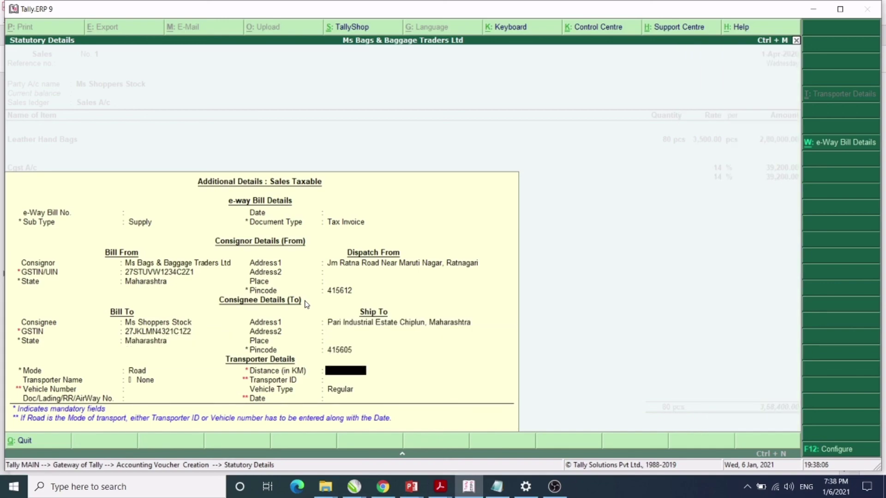
key(Return)
key(Return)
key(Return)
key(Return)
key(Return)
key(Return)
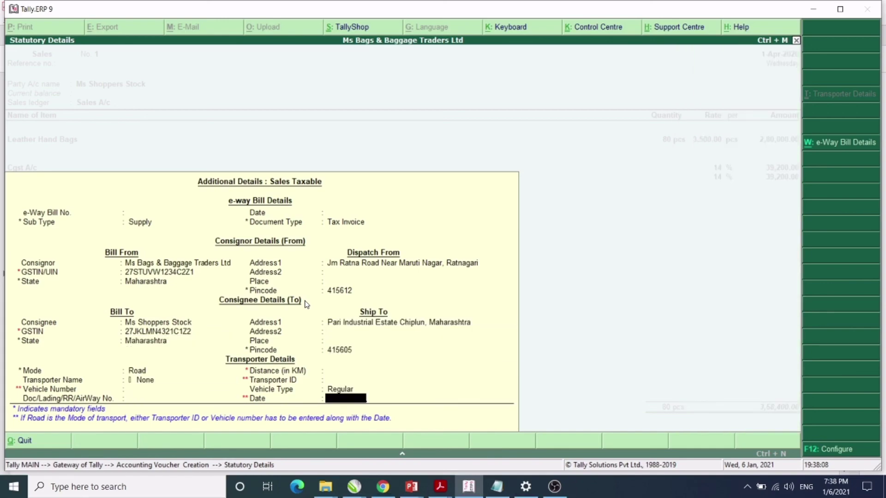
key(Return)
key(Return)
key(Return)
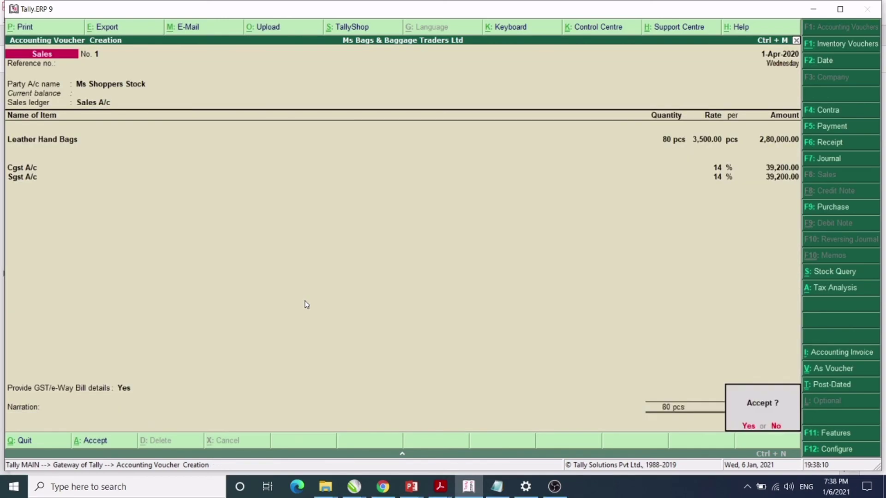
key(Return)
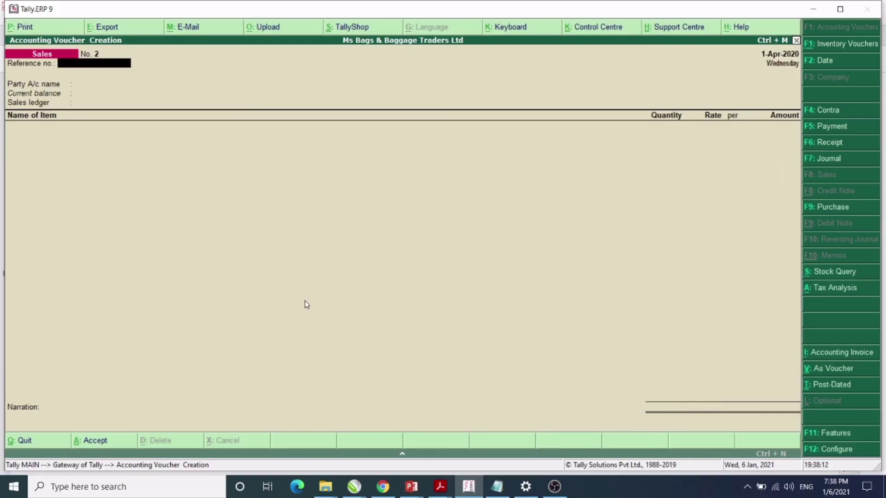
key(Escape)
key(Return)
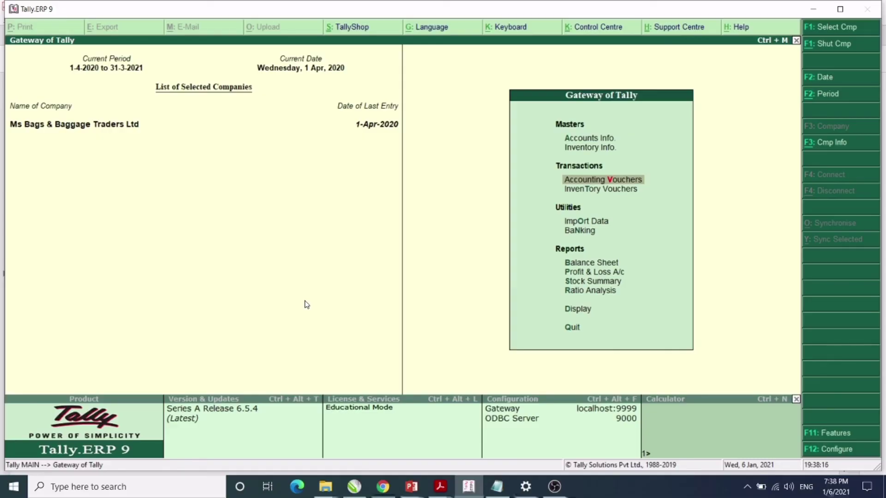
Open the Ms Shoppers Stock sales entry from the Day Book.
key(d)
key(y)
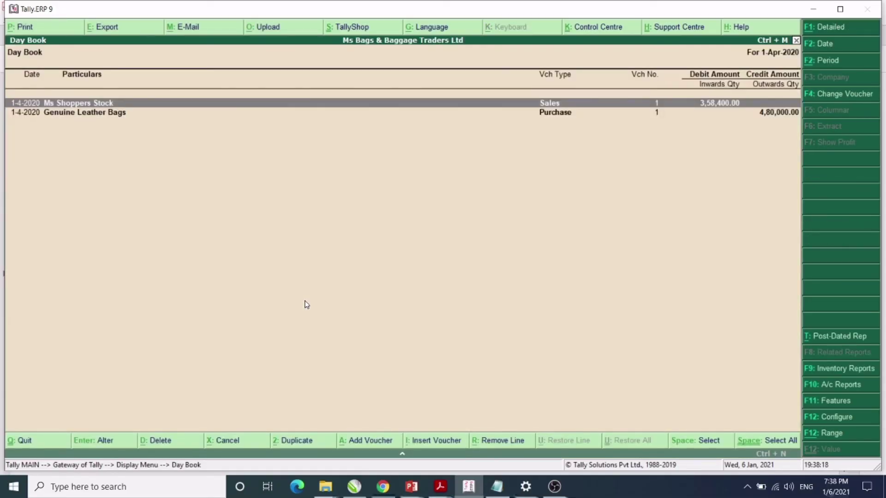
key(Down)
key(Up)
key(Return)
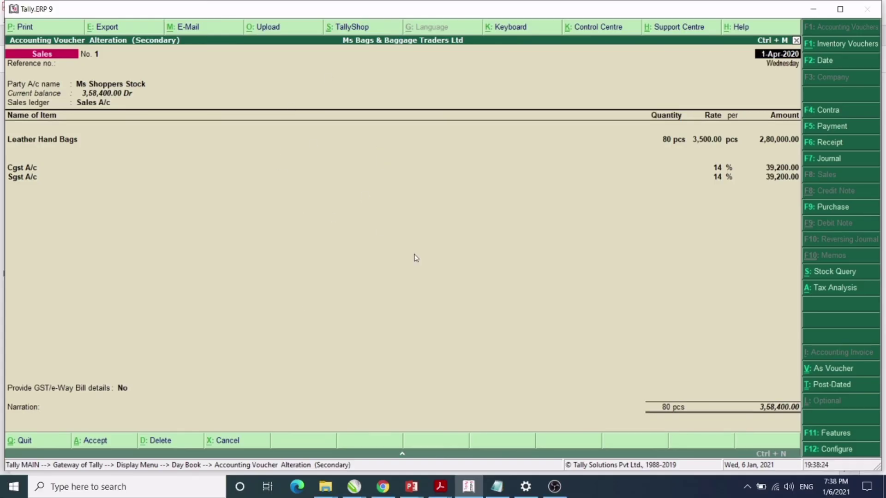
Print the sales voucher to a PDF named 'sales invoice 1' on the Desktop.
key(alt+p)
key(Return)
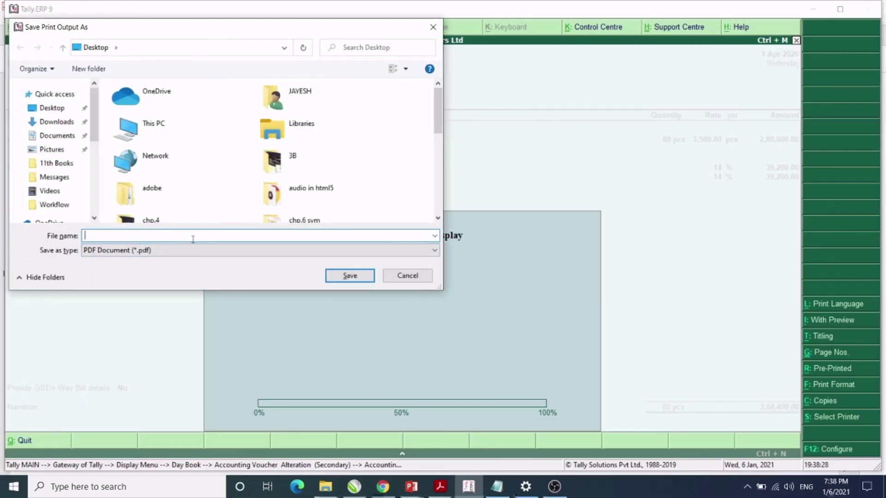
text(sales)
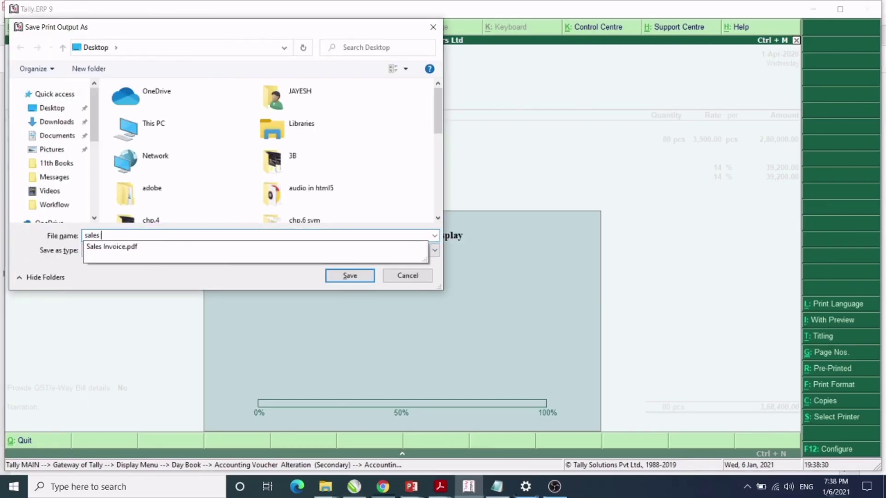
text( invoice 1)
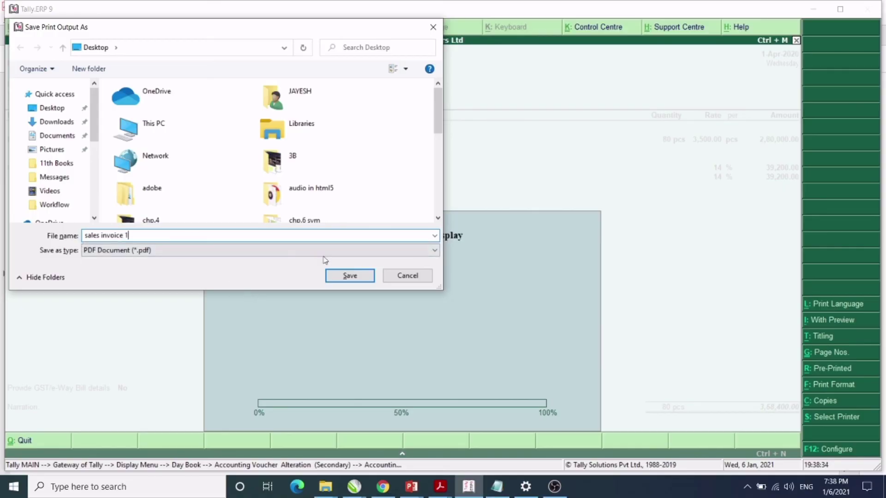
click(352, 276)
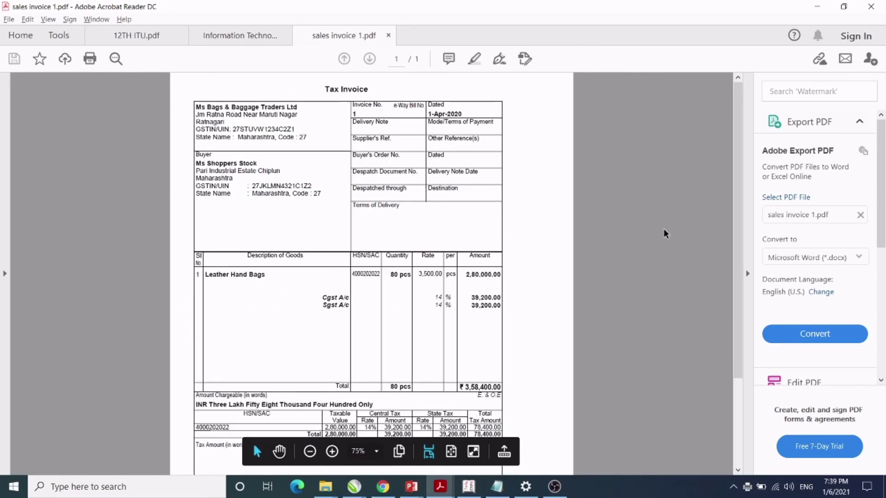
key(ctrl+minus)
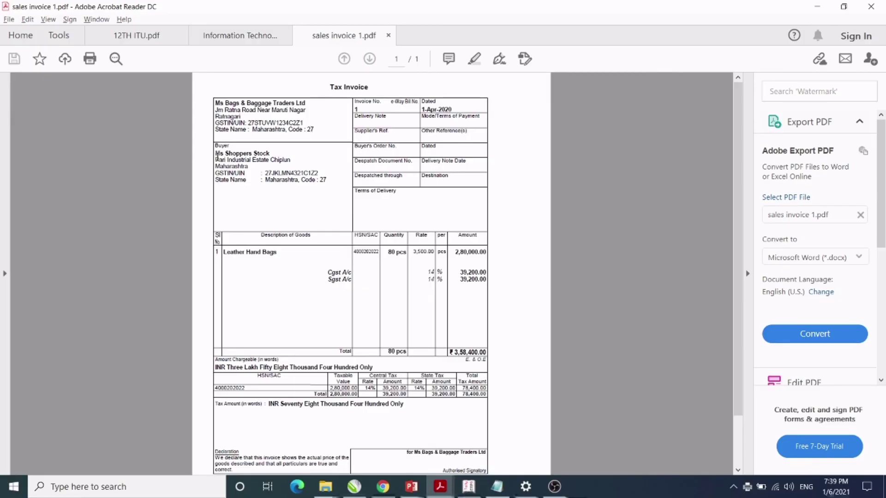
drag(217, 158, 329, 181)
click(318, 261)
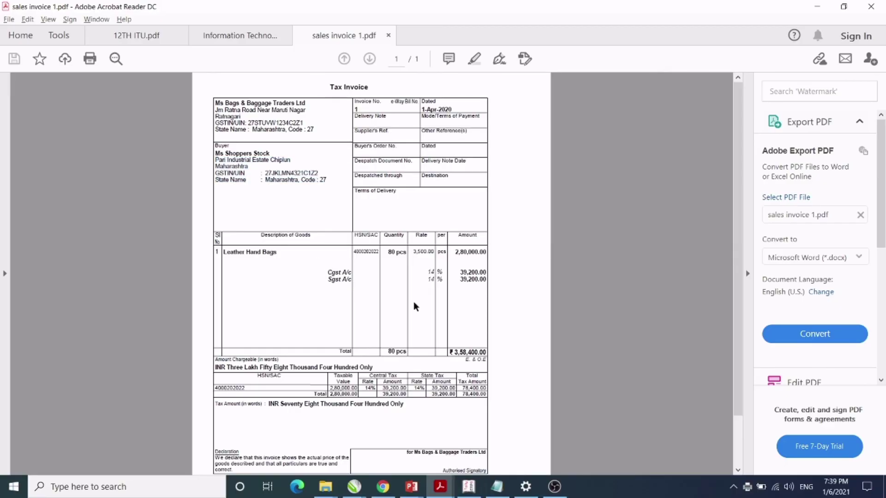
scroll(521, 340, down, 3)
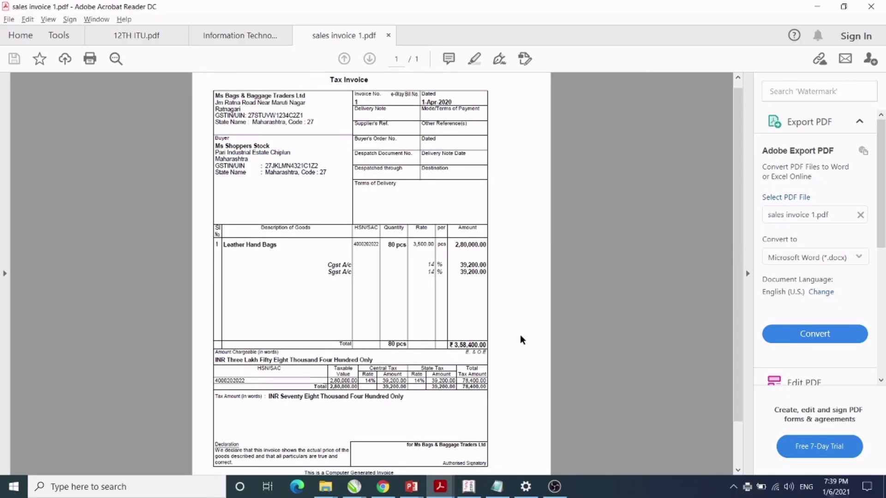
scroll(521, 340, up, 3)
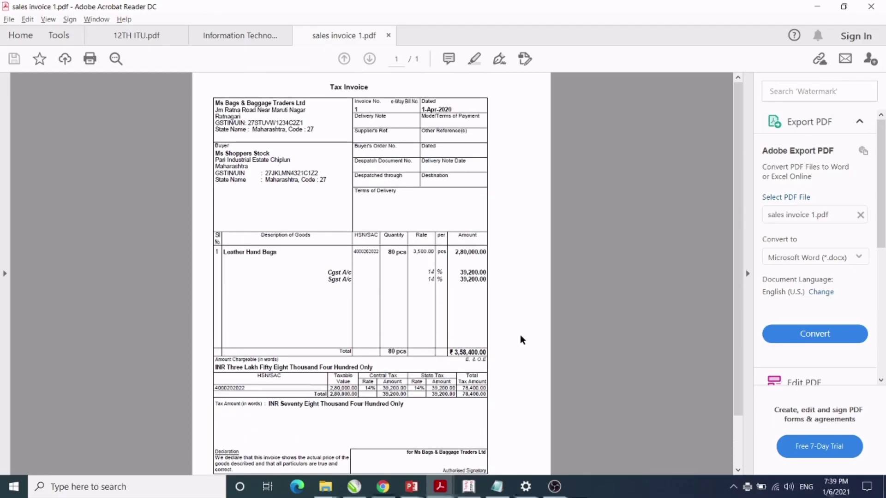